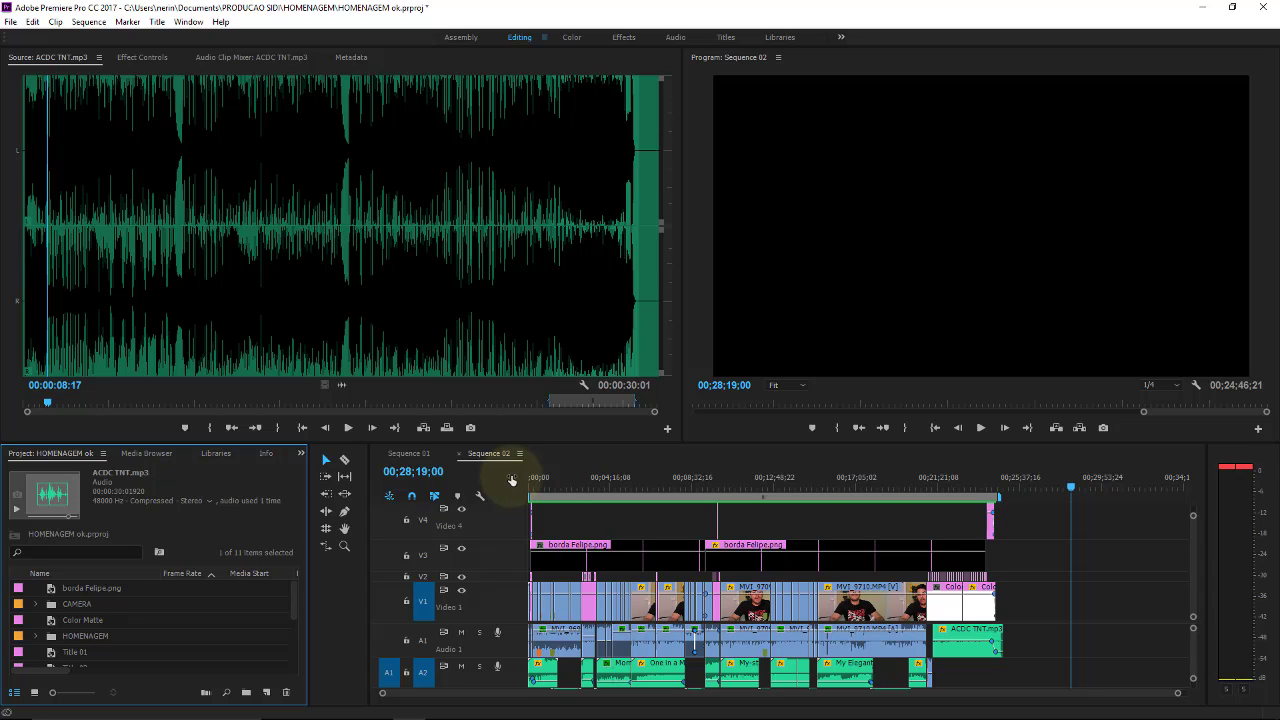
Step: Drag the timeline/tools and Project/tools dividers right so Media Duration and Video In Point columns show
left_click(368, 455)
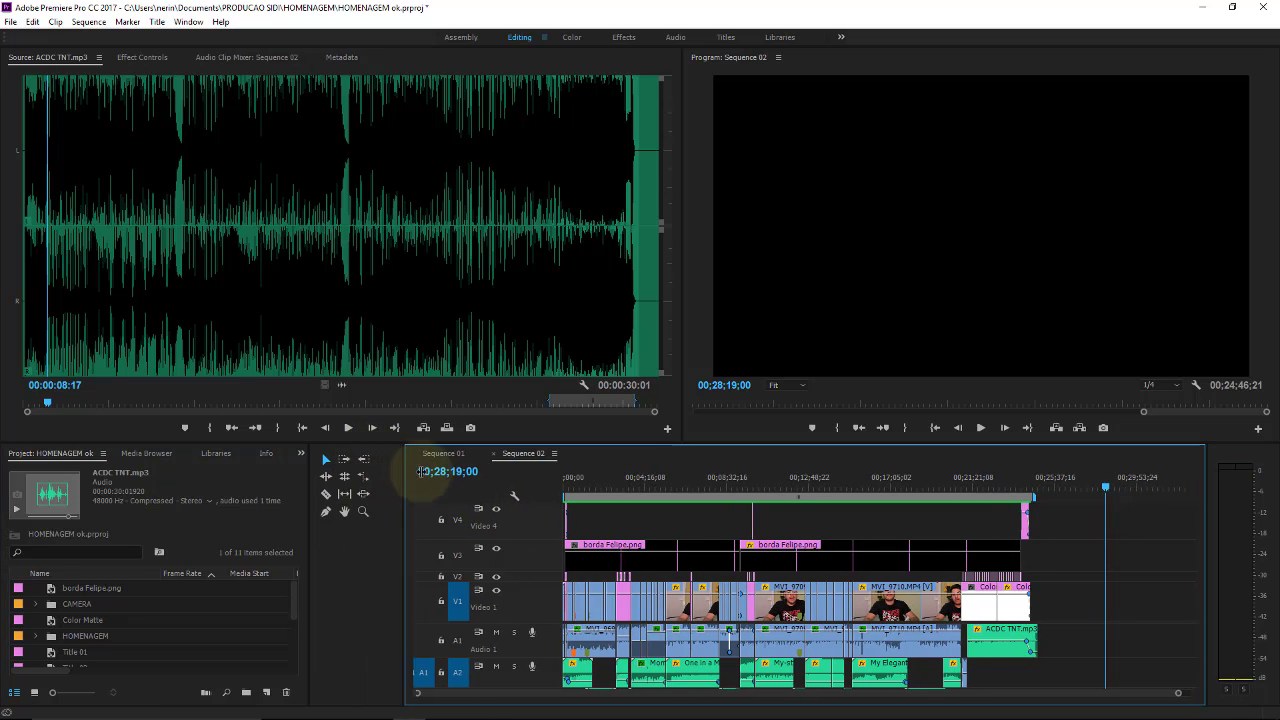
left_click_drag(370, 474, 544, 471)
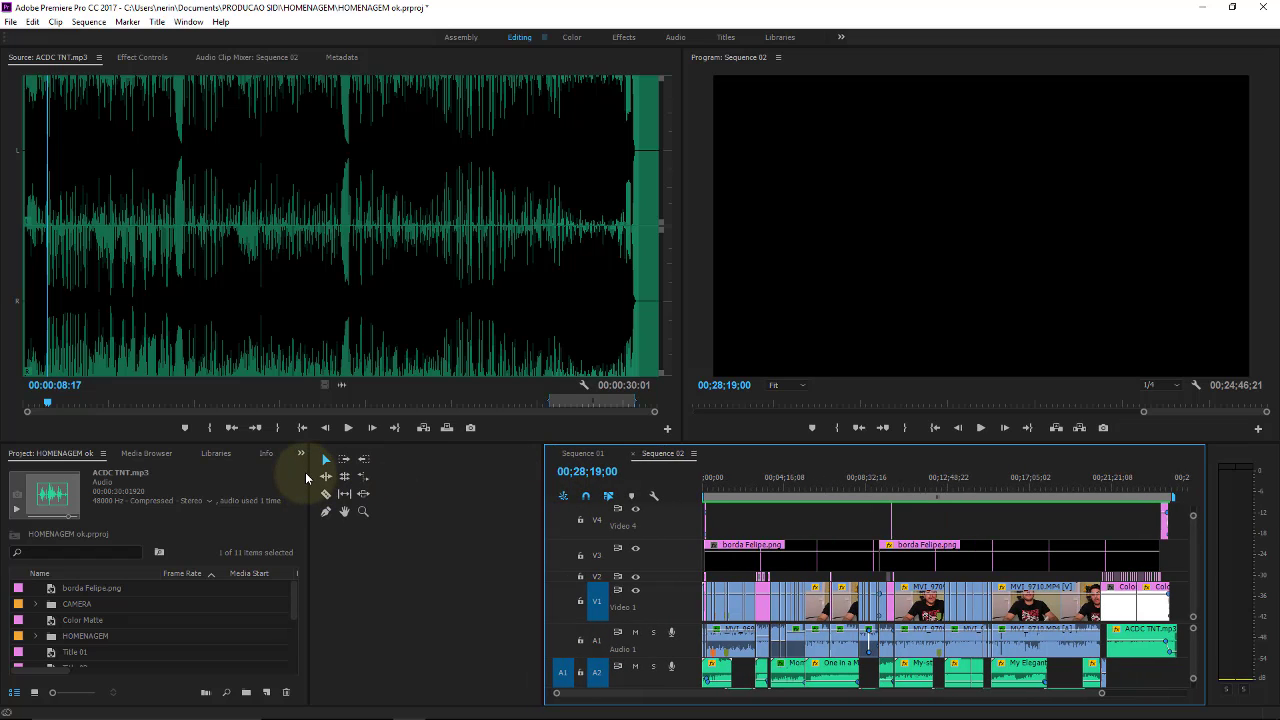
left_click_drag(309, 472, 523, 470)
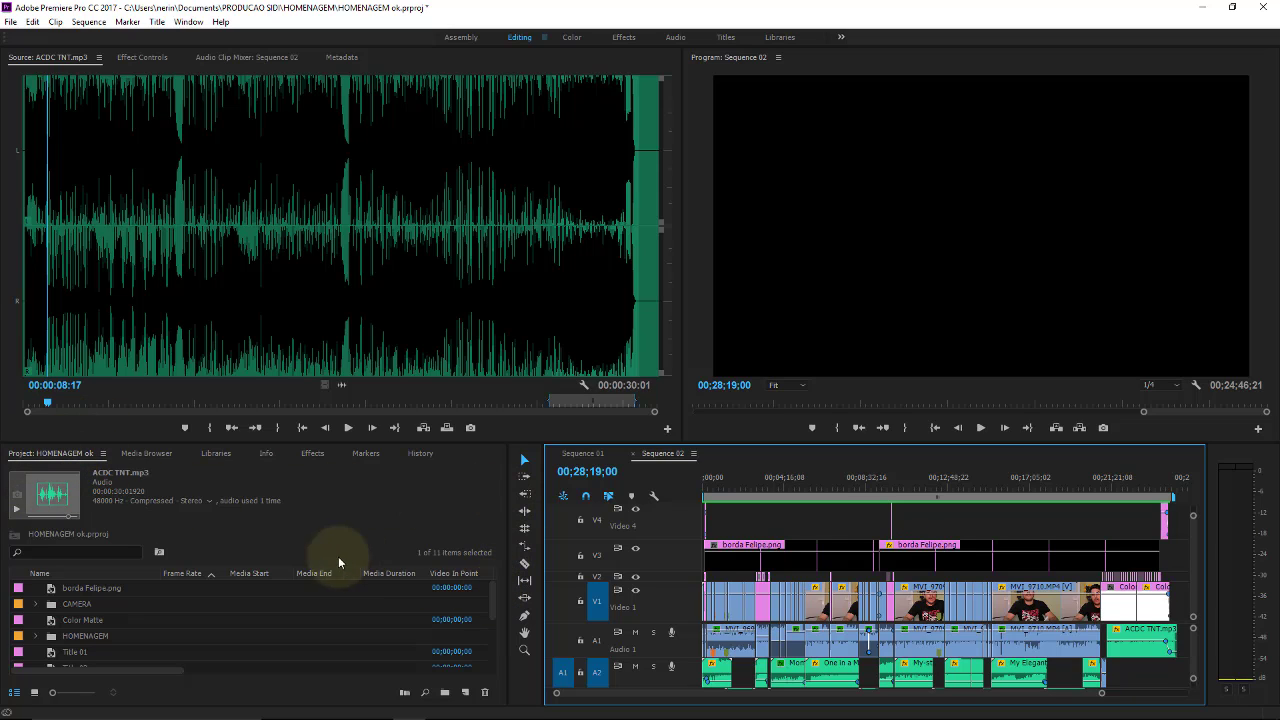
Step: Show project items as thumbnails and raise the lower divider so timeline track A3 is visible
left_click(34, 692)
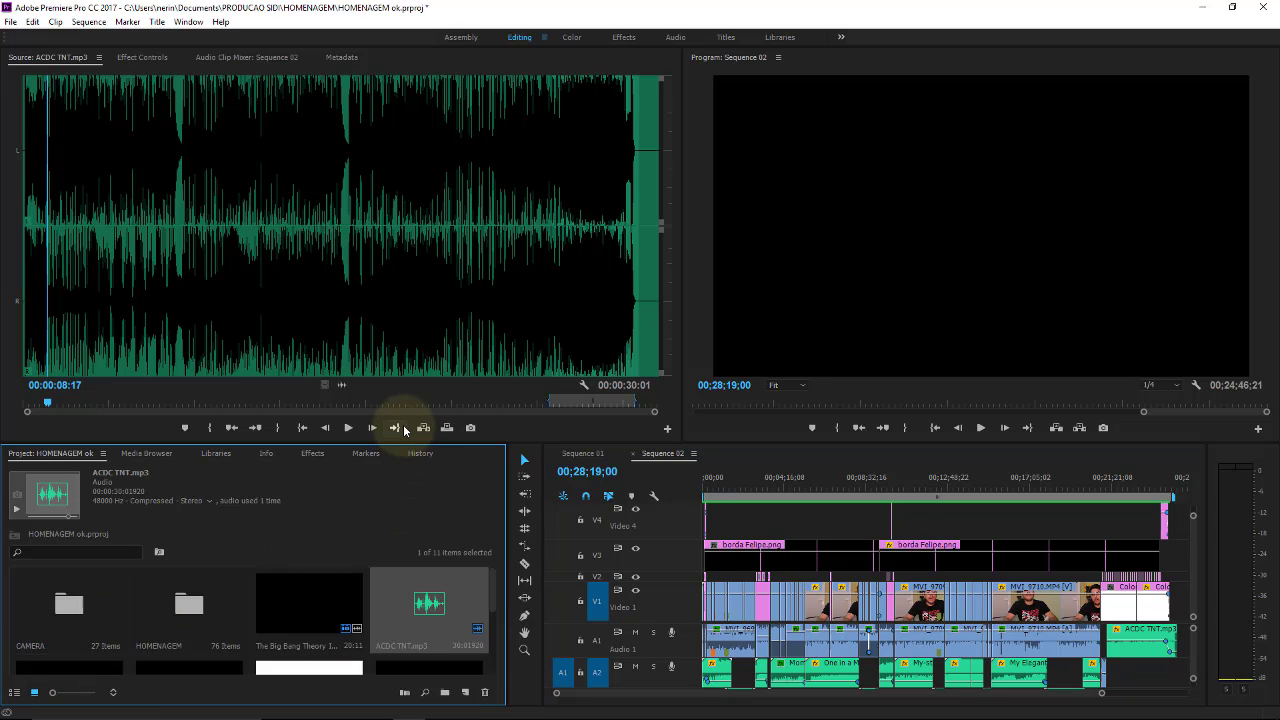
left_click_drag(400, 441, 419, 358)
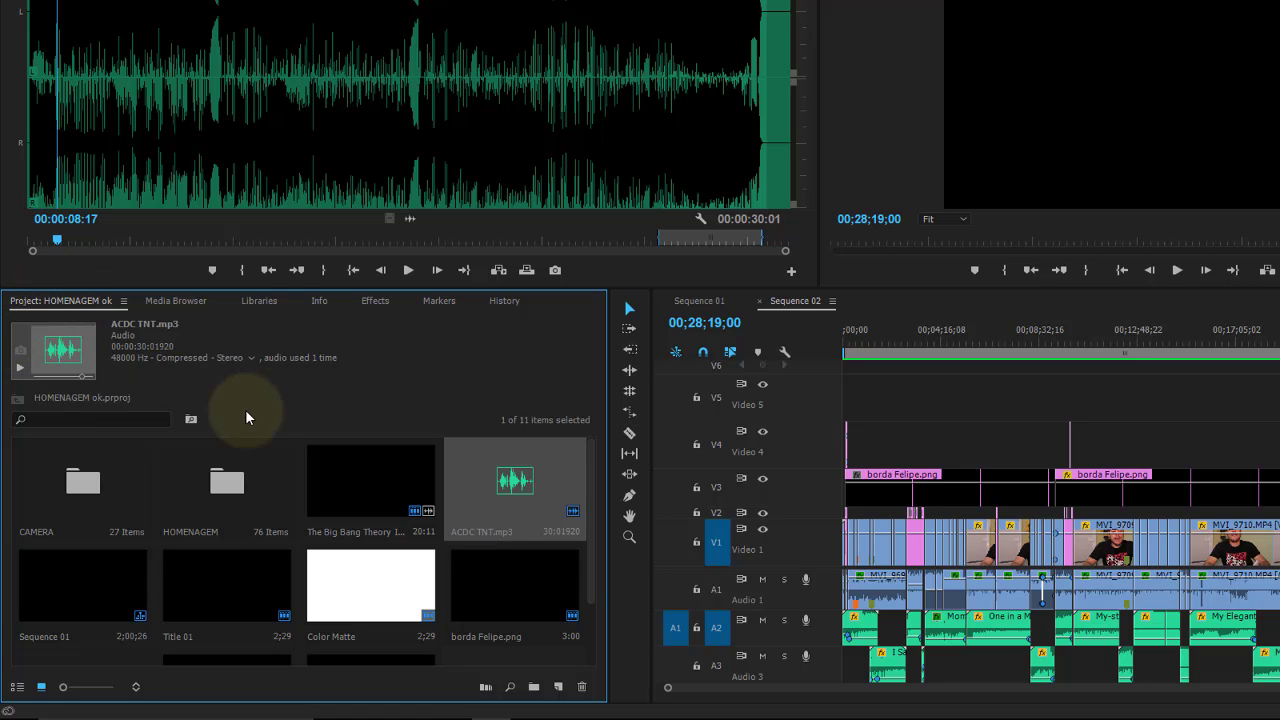
left_click(93, 492)
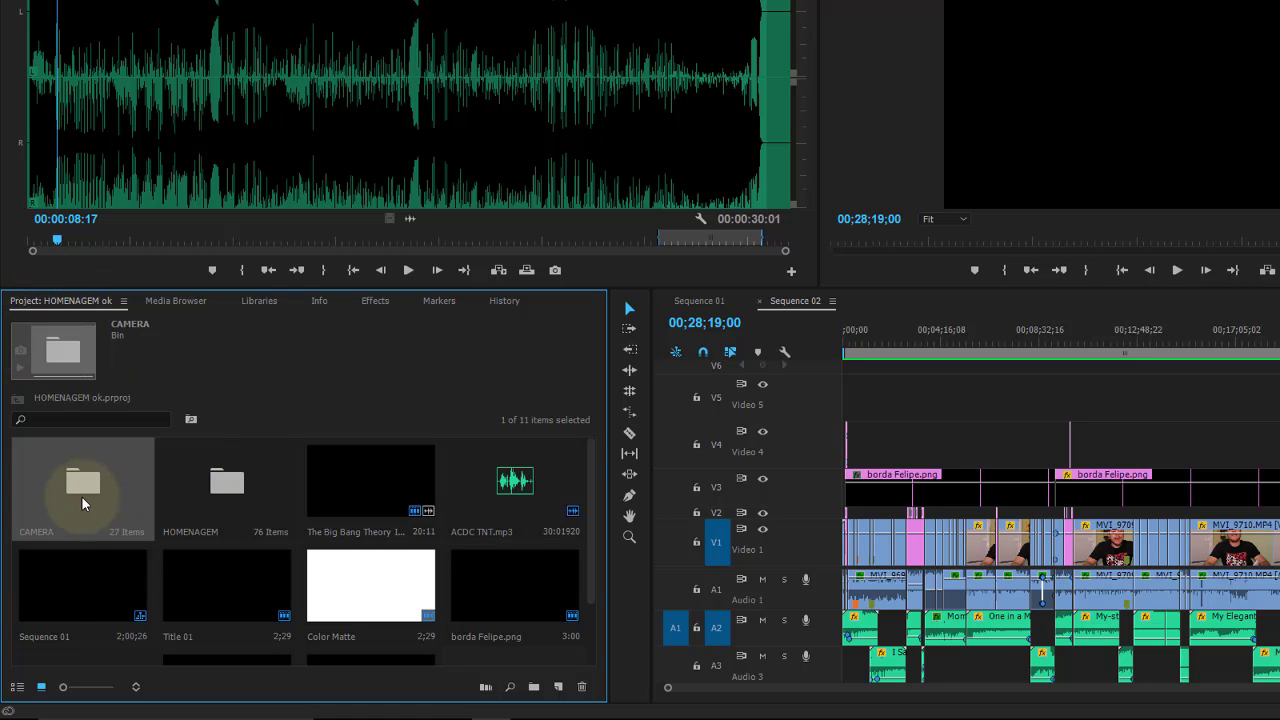
left_click(17, 688)
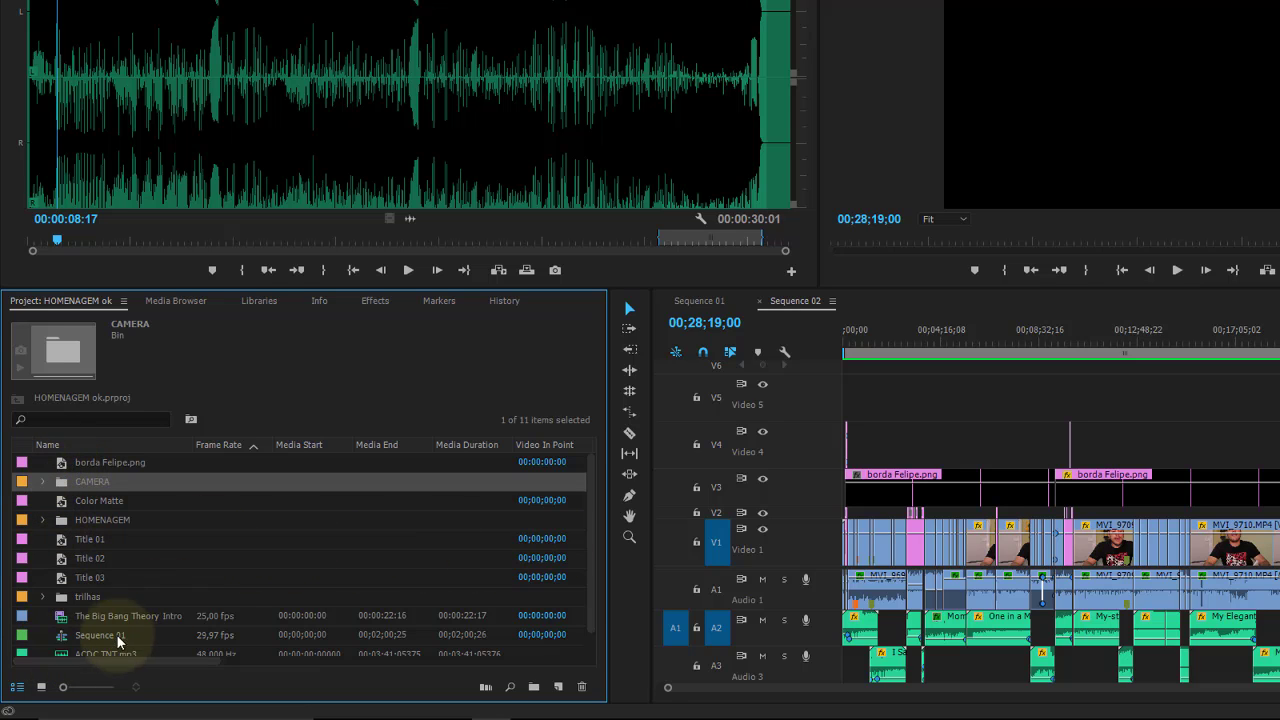
mouse_move(135, 661)
left_mouse_down()
mouse_move(241, 660)
mouse_move(145, 660)
left_mouse_up()
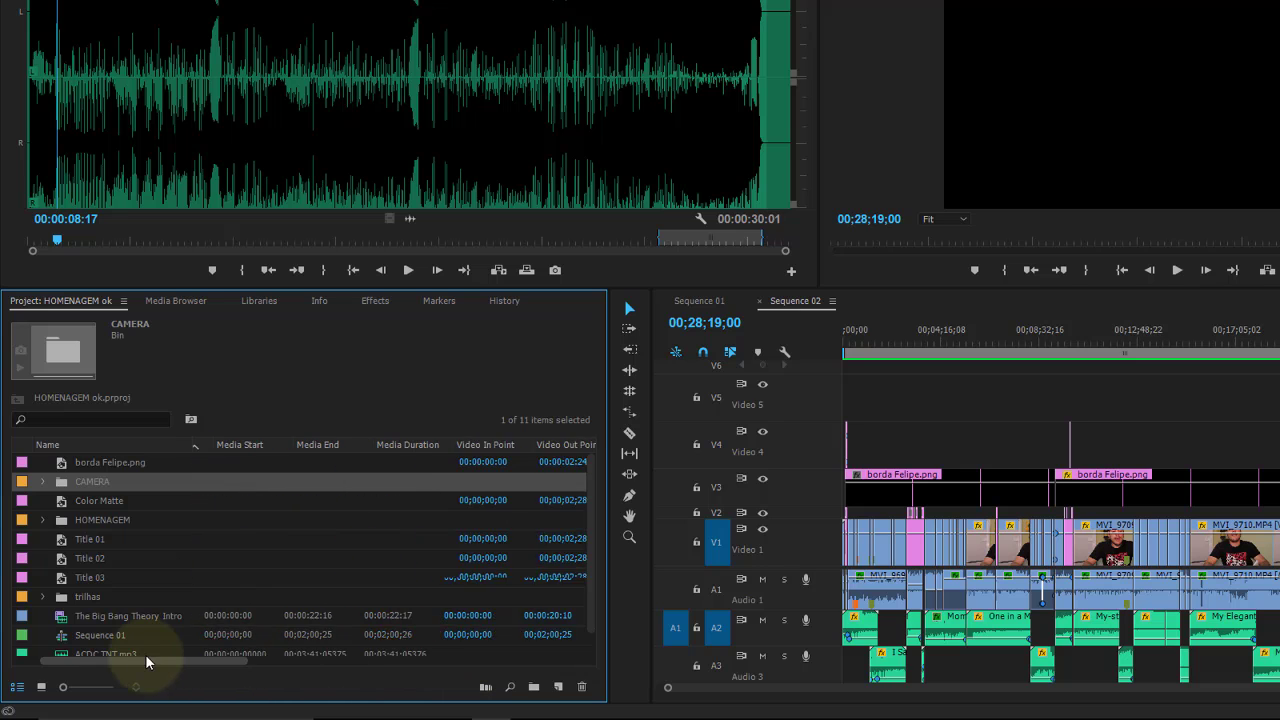
left_click(41, 686)
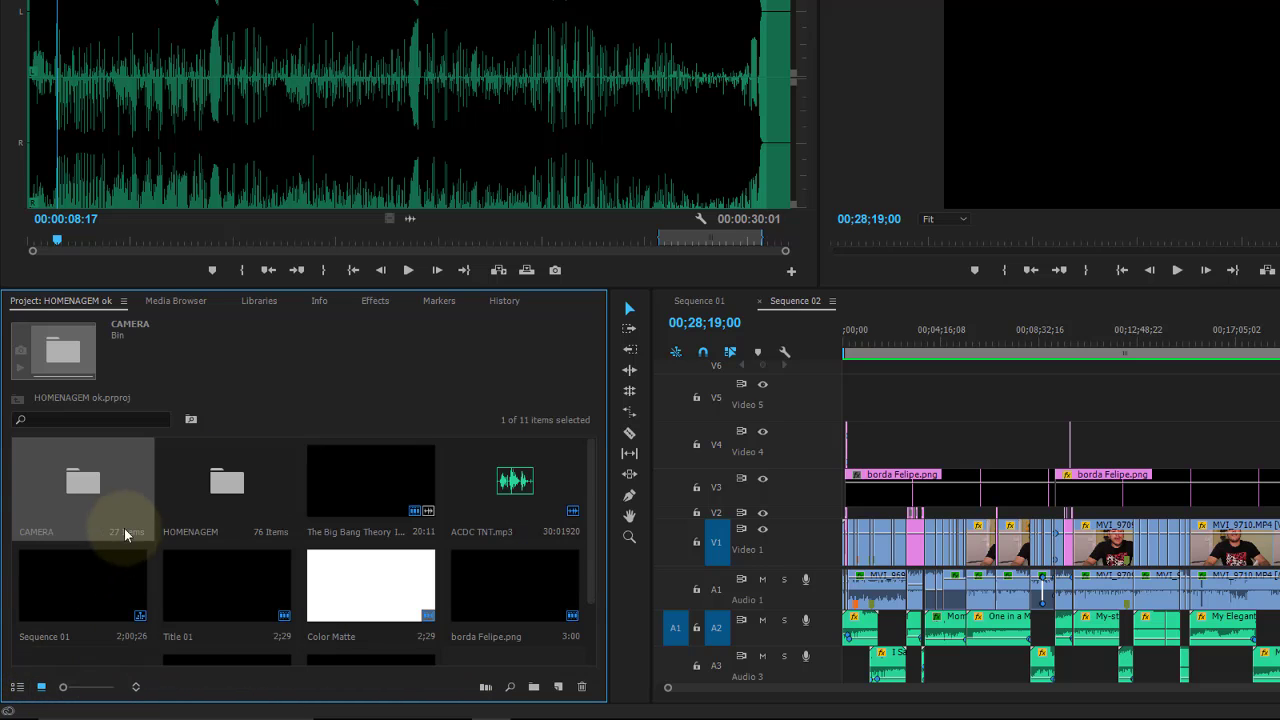
Step: Float the CAMERA bin, browse its clips, load MVI_9683 into the Source Monitor, then close the bin
double_click(71, 487)
left_click_drag(445, 18, 731, 323)
left_click(488, 428)
left_click(692, 426)
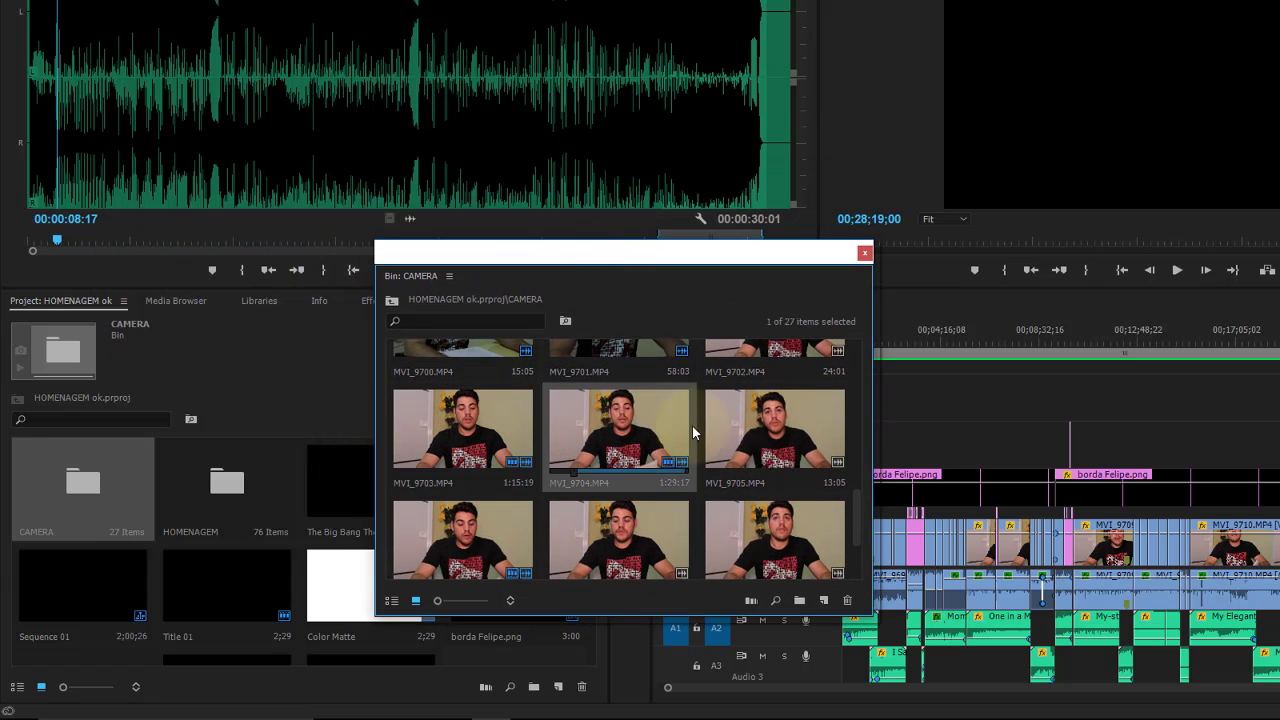
left_click_drag(855, 515, 878, 362)
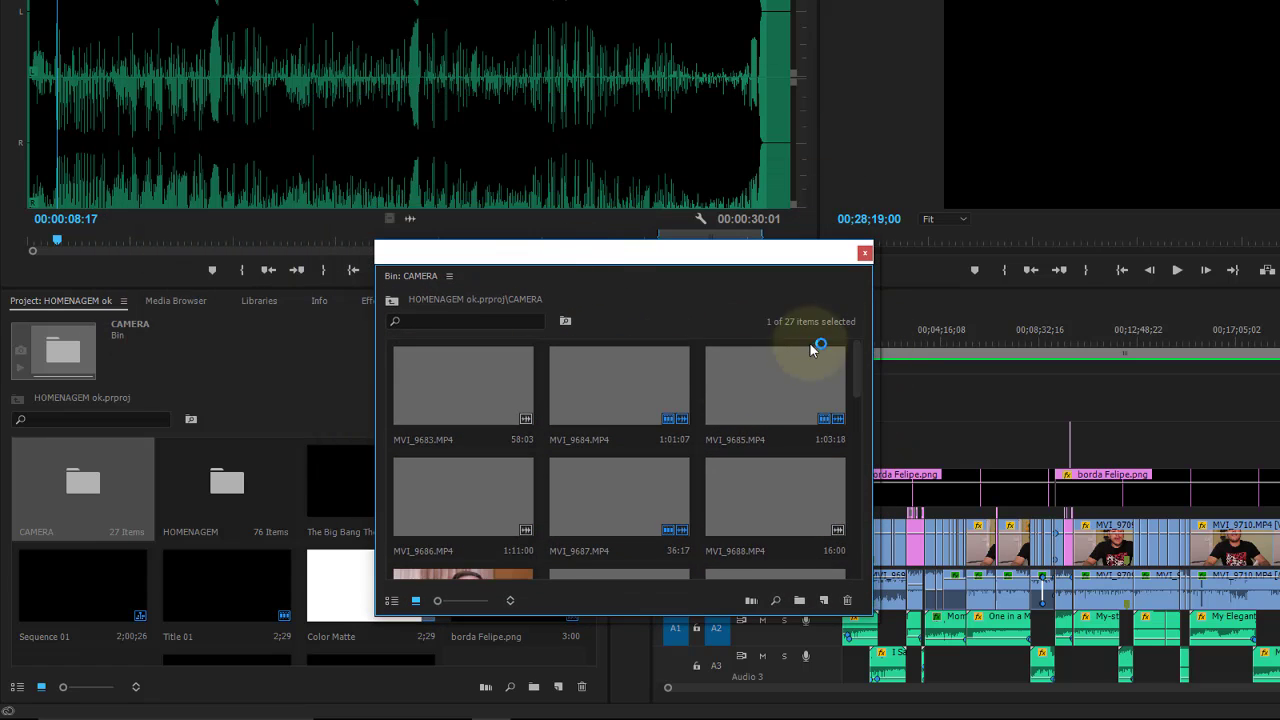
left_click(391, 600)
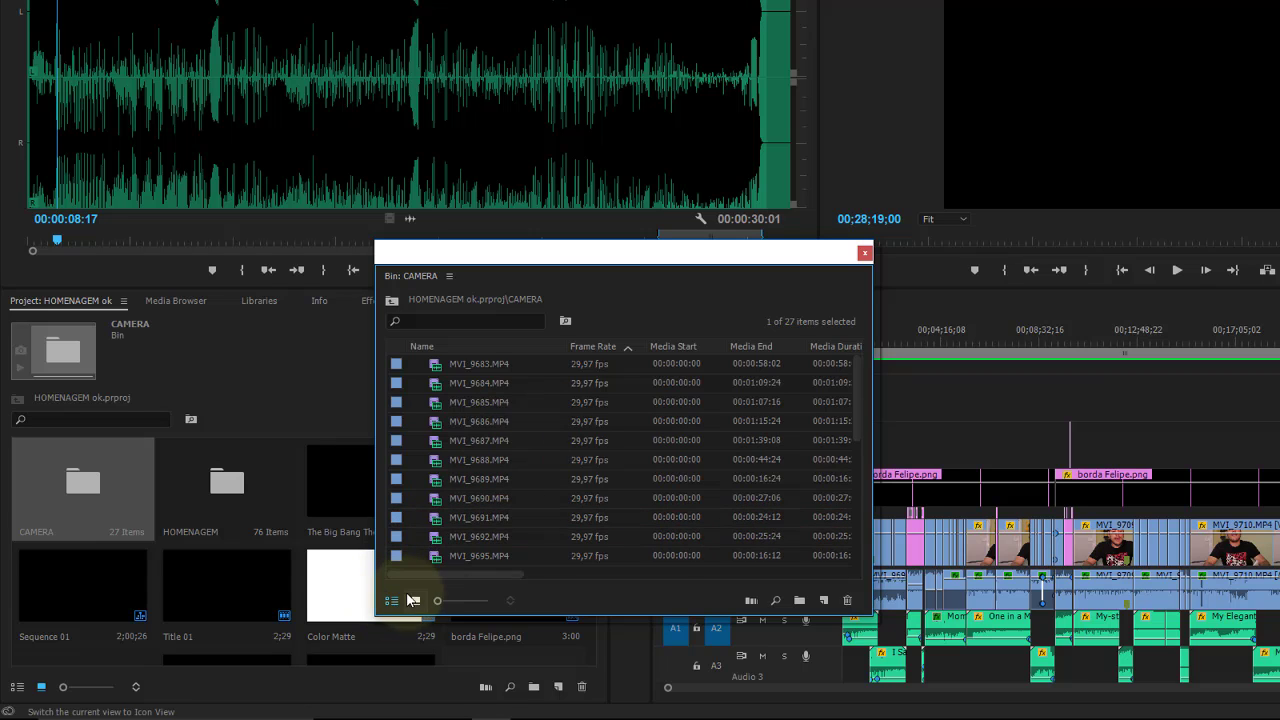
left_click(412, 600)
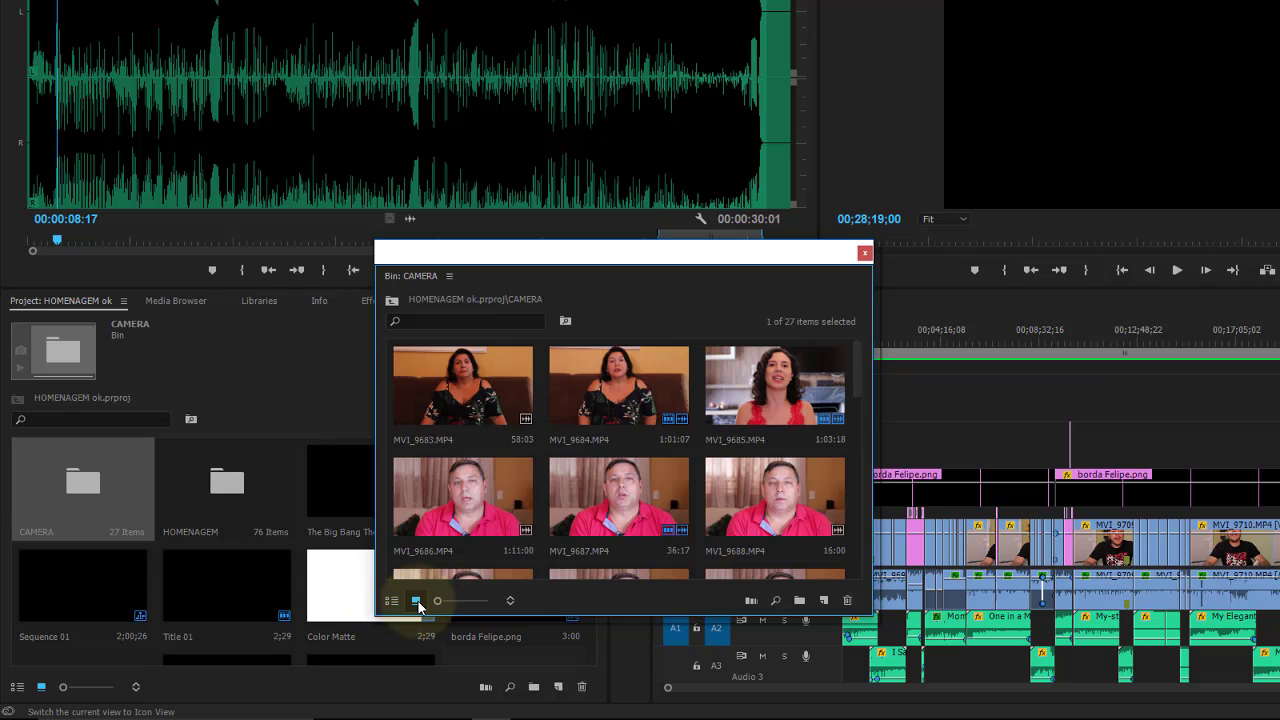
double_click(483, 385)
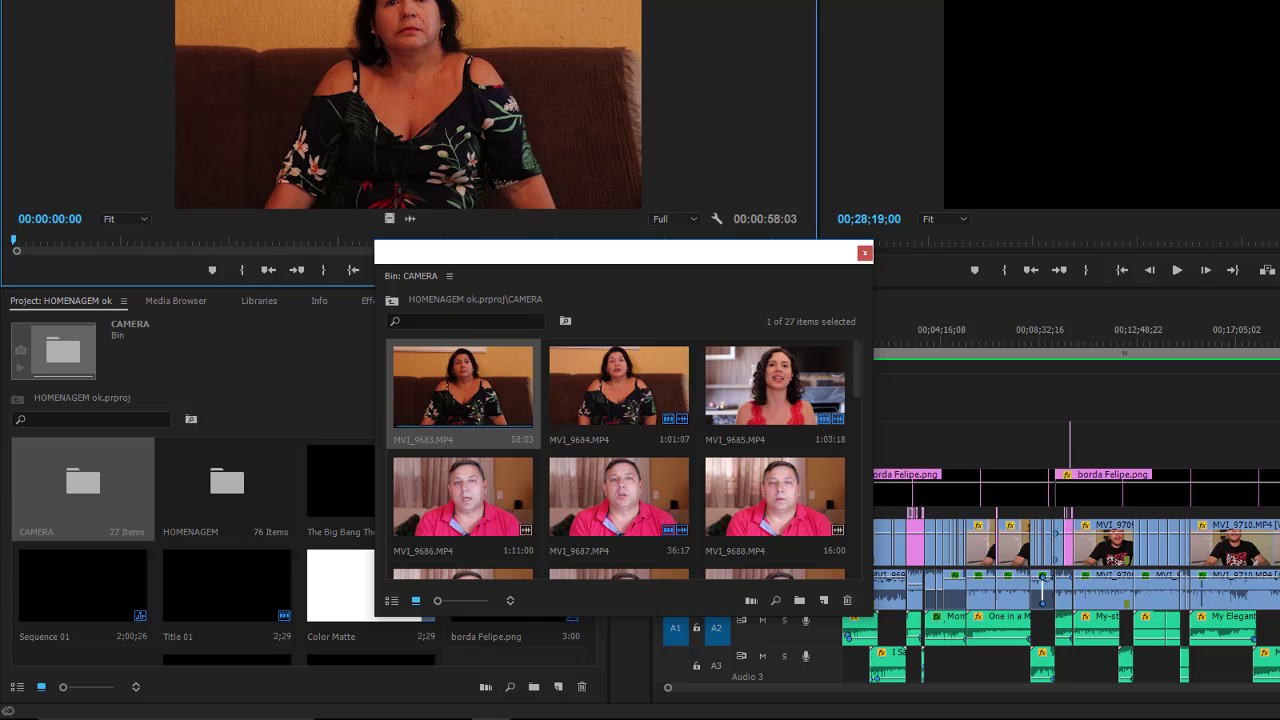
left_click(864, 254)
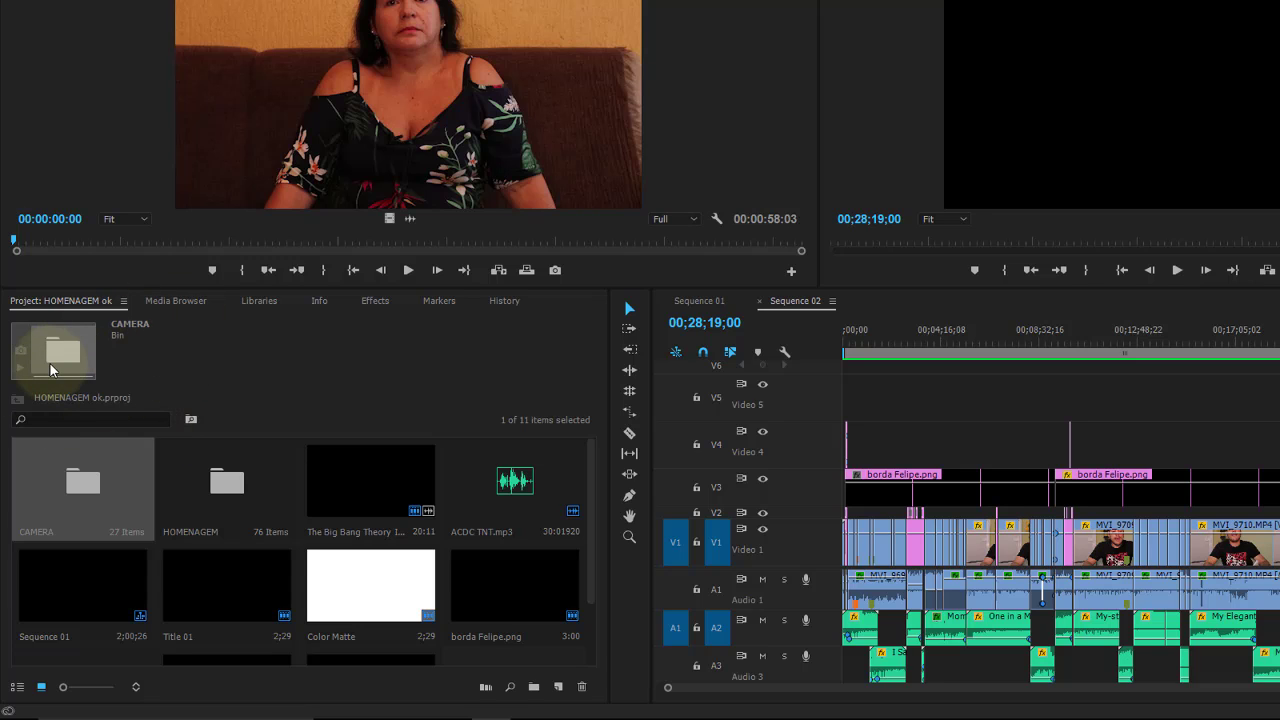
left_click(17, 687)
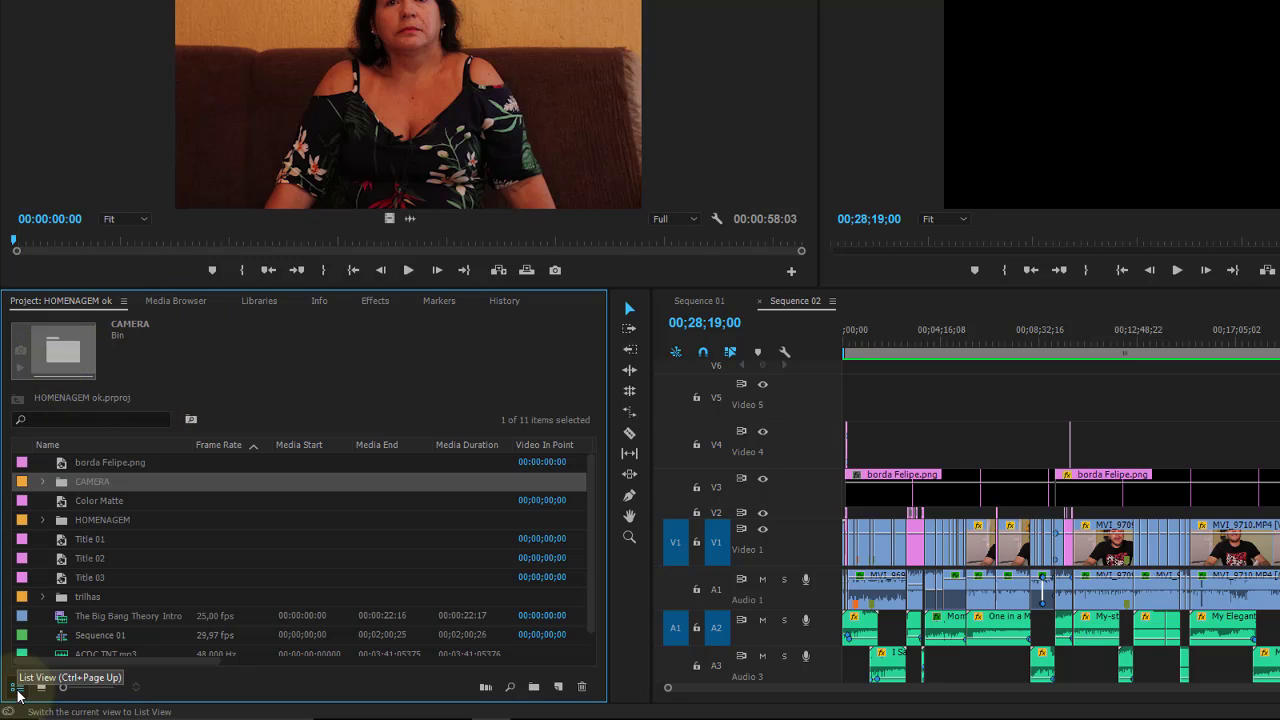
left_click(40, 687)
left_click(17, 687)
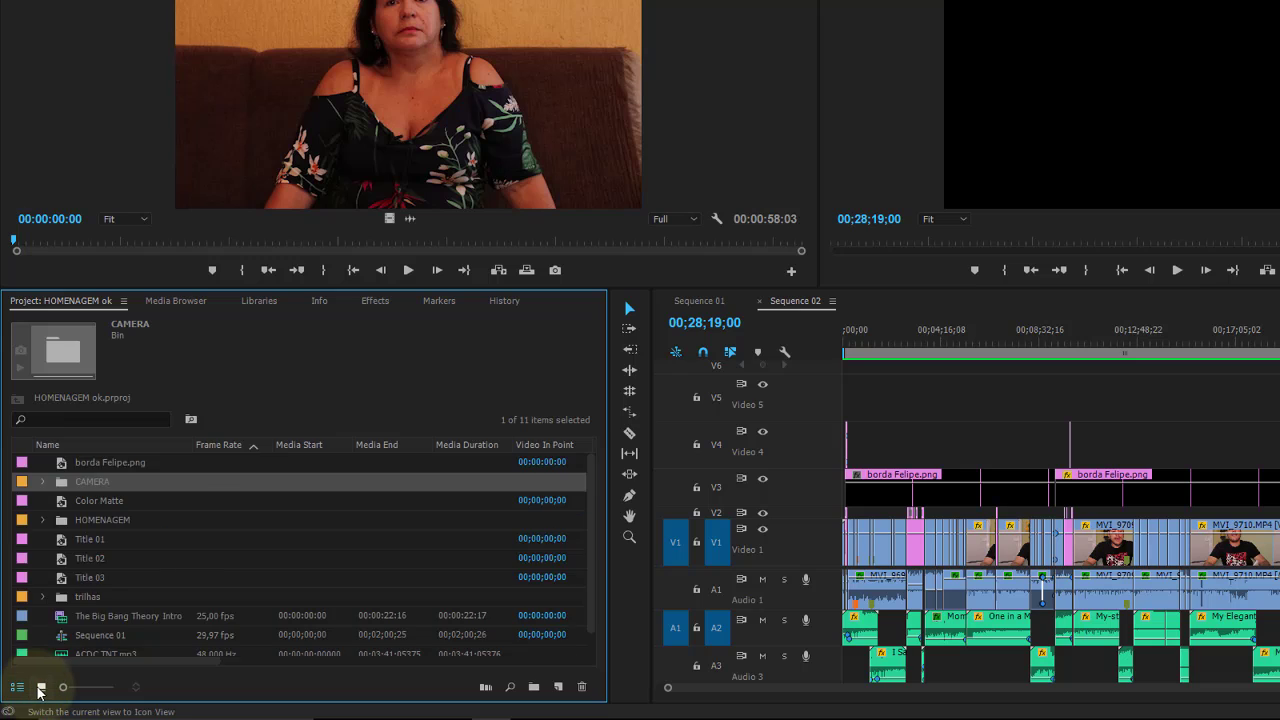
left_click(40, 688)
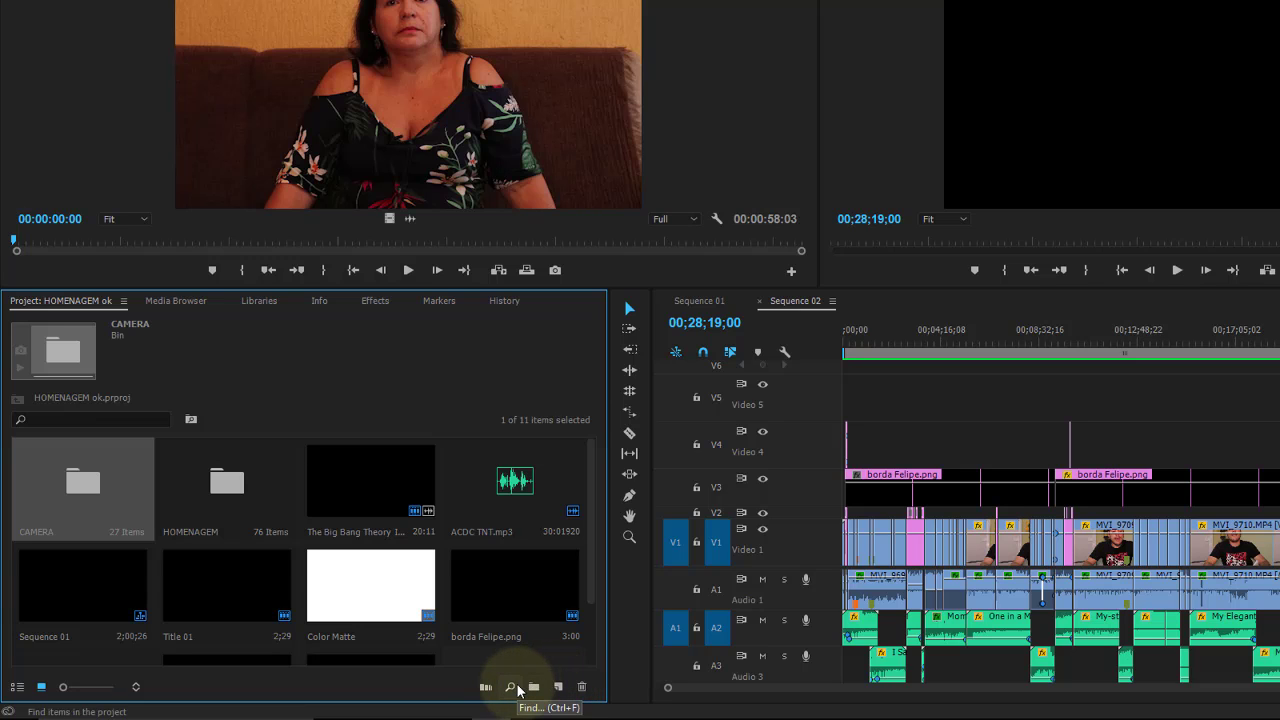
left_click(510, 687)
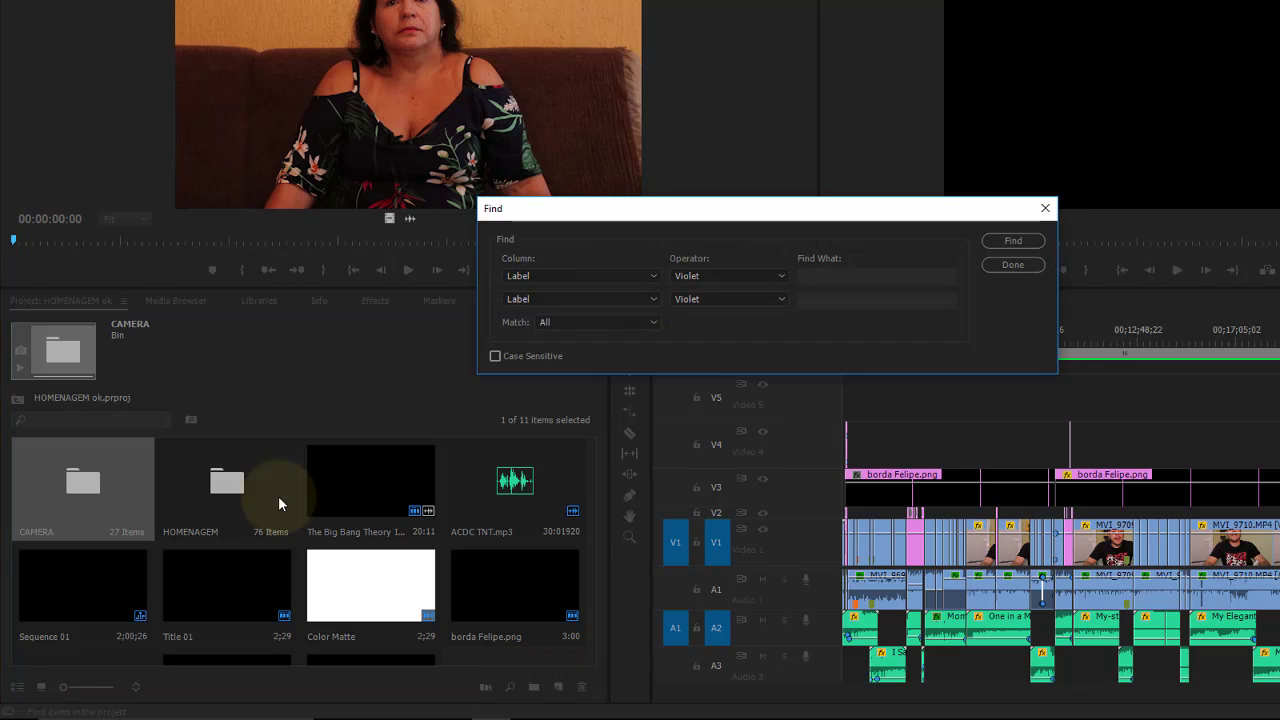
left_click(1045, 208)
left_click(98, 419)
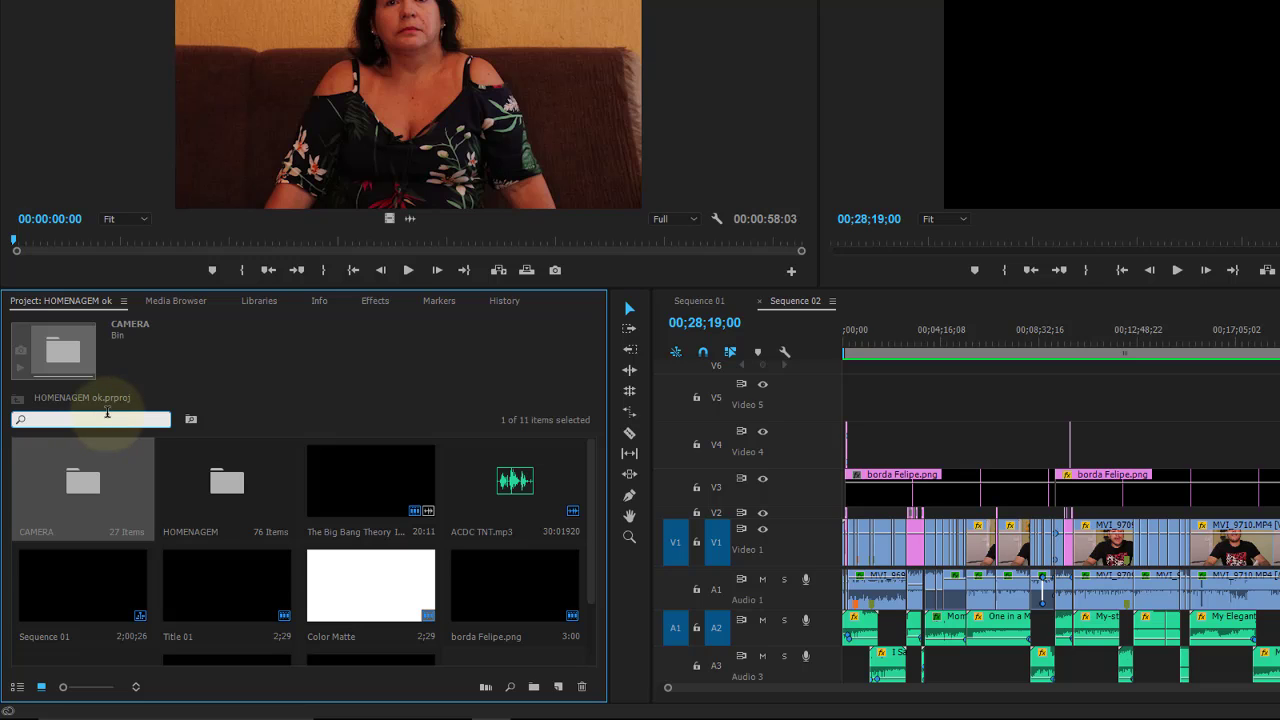
Step: Filter the Project panel by 'daniel' in list view, then clear the search so all 11 items show
double_click(213, 471)
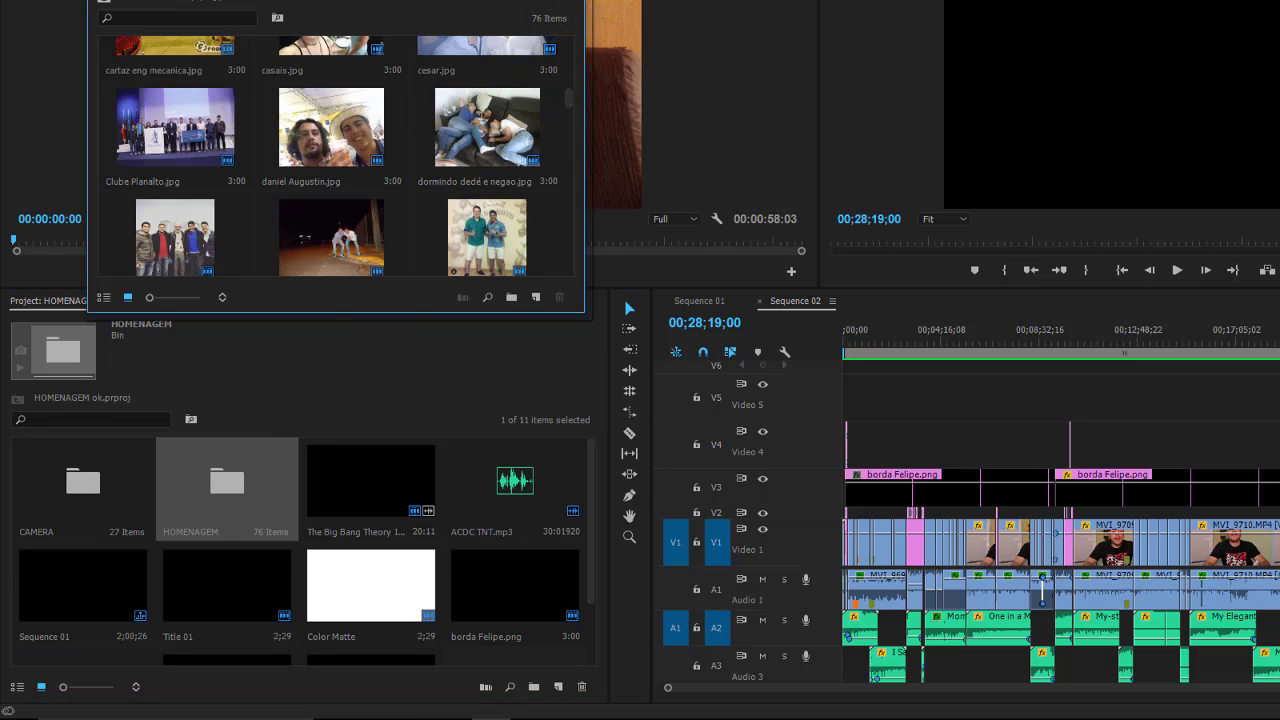
left_click(302, 309)
left_click(100, 419)
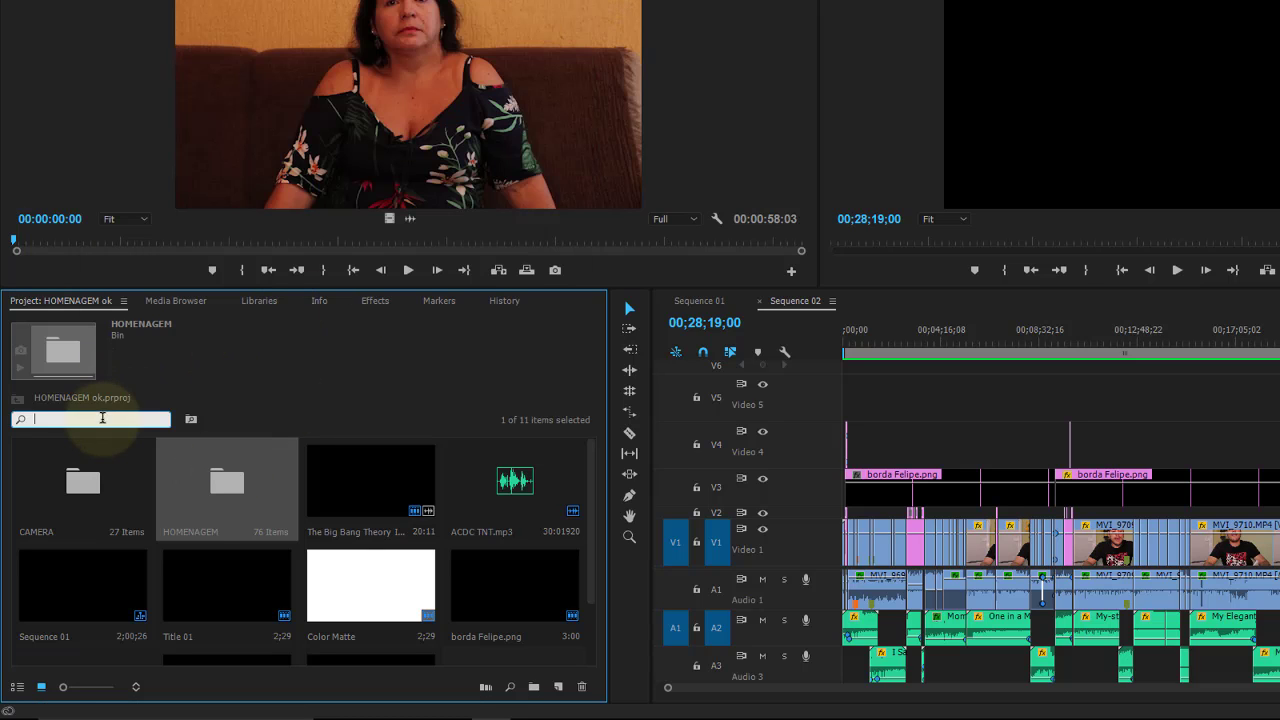
type("daniel")
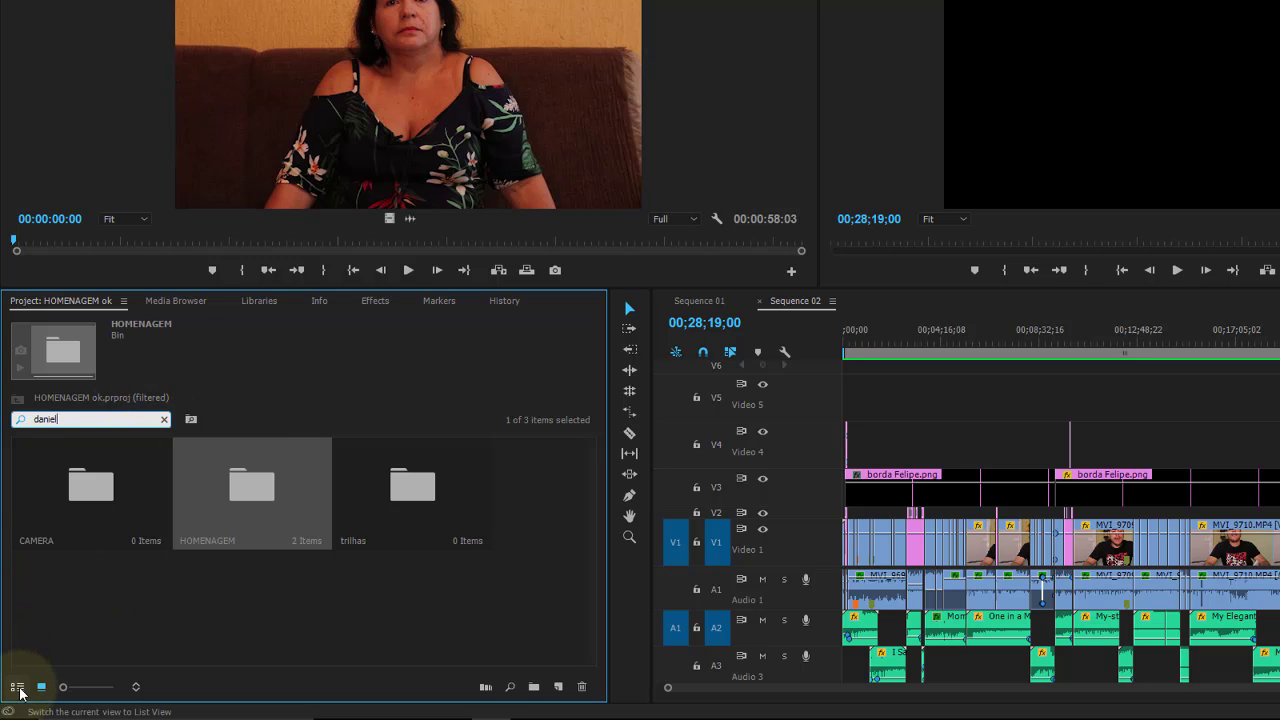
left_click(17, 687)
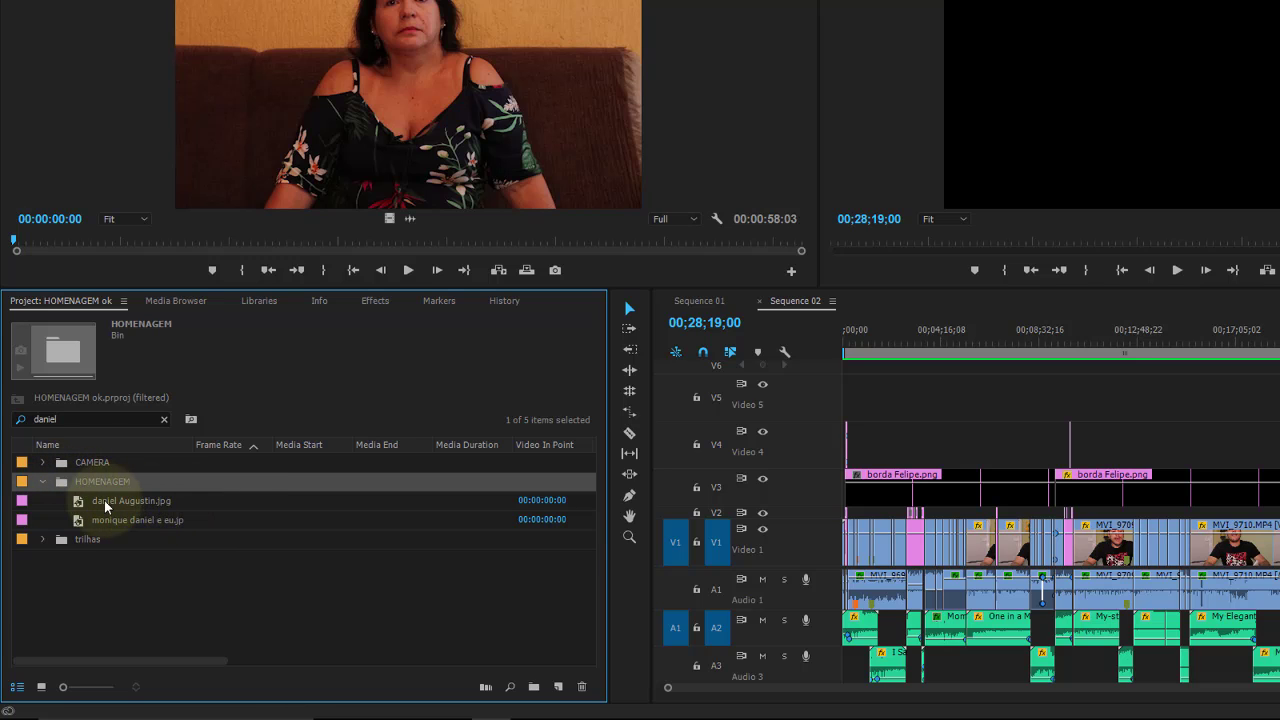
left_click(119, 416)
key("BackSpace")
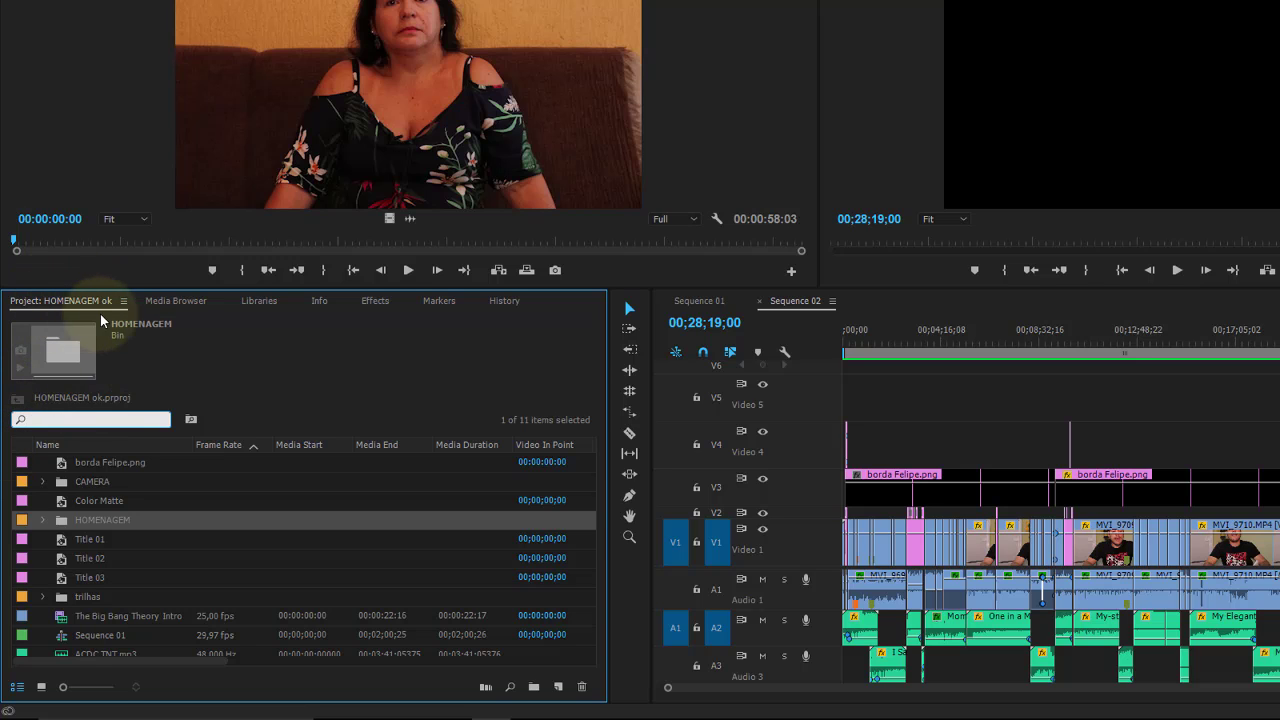
Step: Maximize the Project panel group via Panel Group Settings to reveal Frame Rate, Media Start and Audio Info
left_click(124, 302)
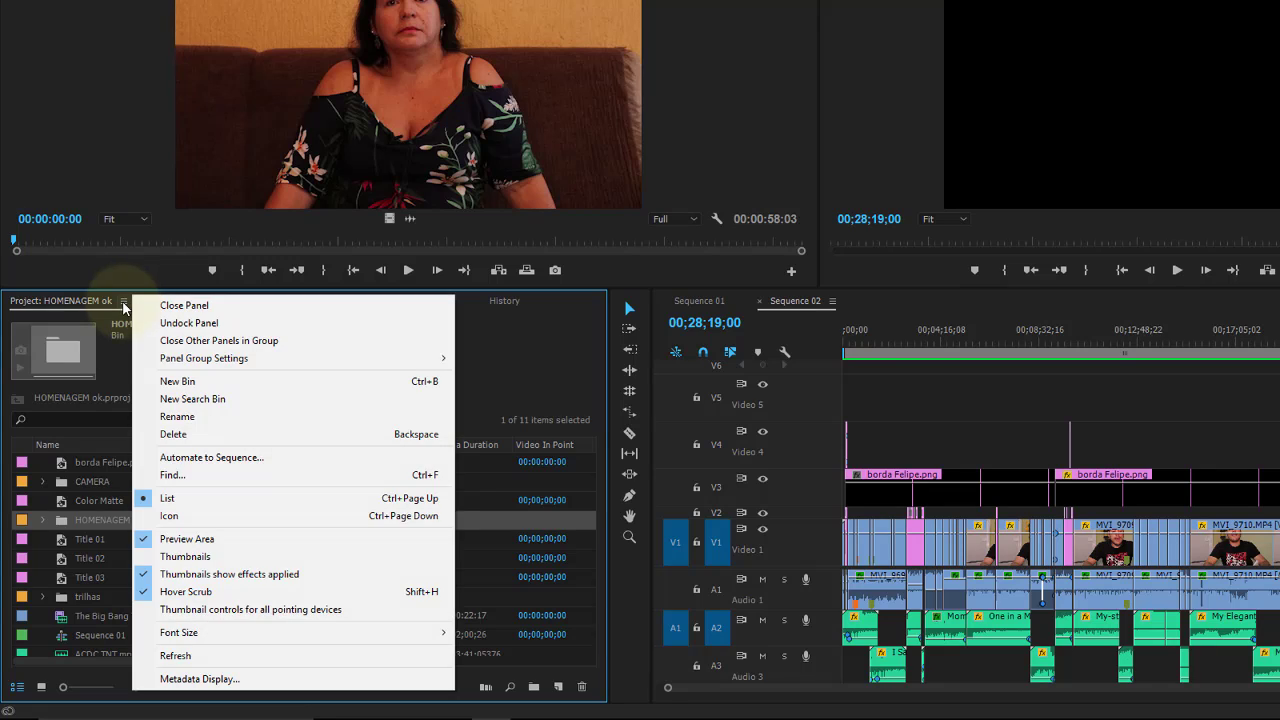
mouse_move(203, 367)
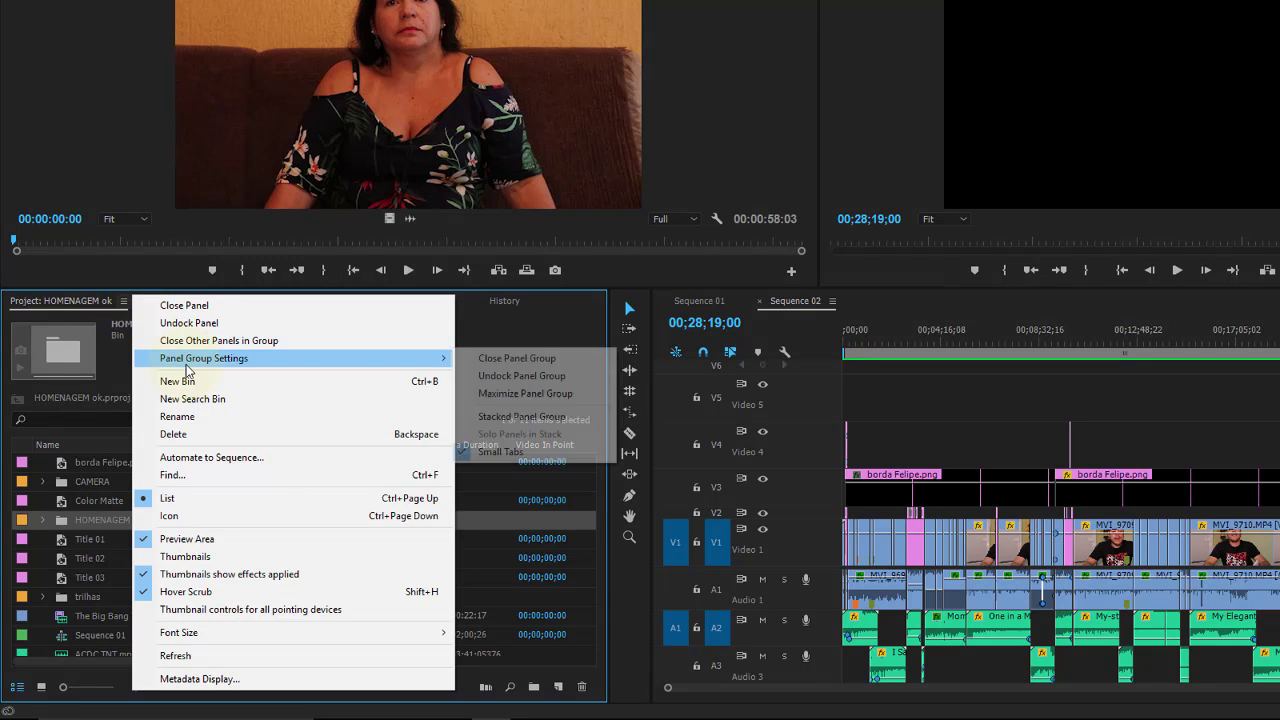
left_click(525, 393)
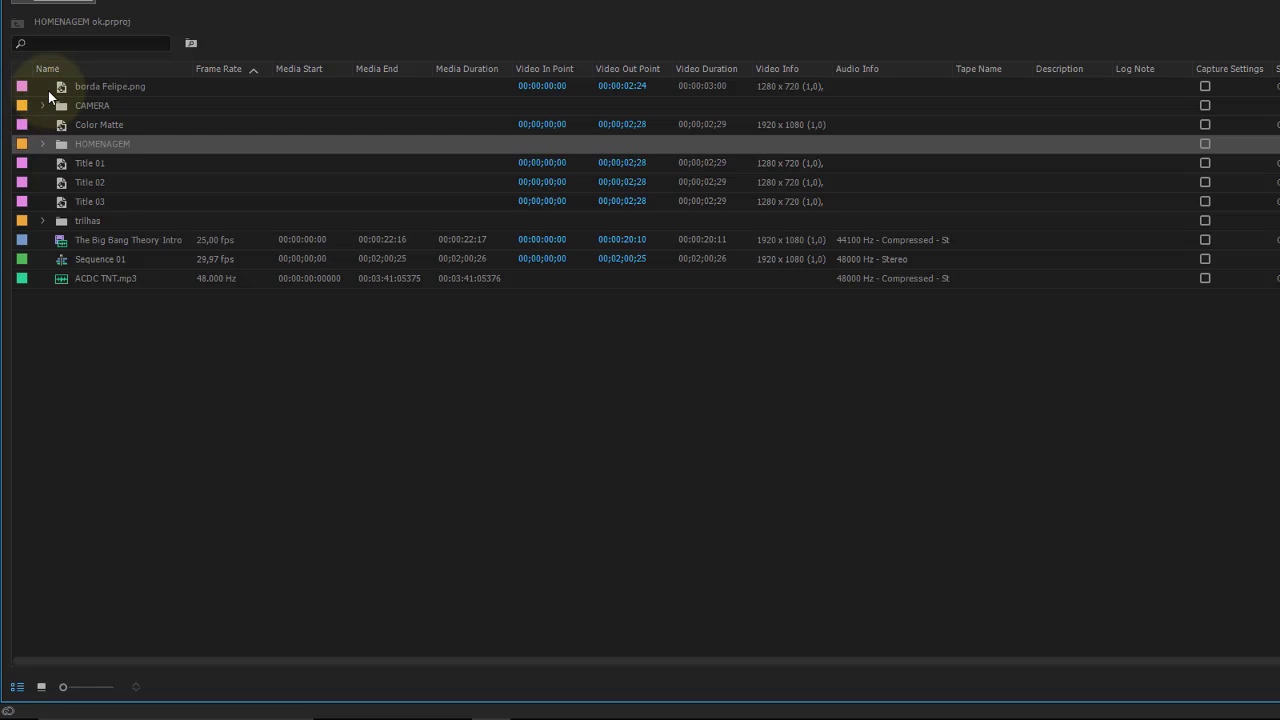
Step: Scroll the maximized project list right to the Good column and select borda Felipe.png
left_click(32, 220)
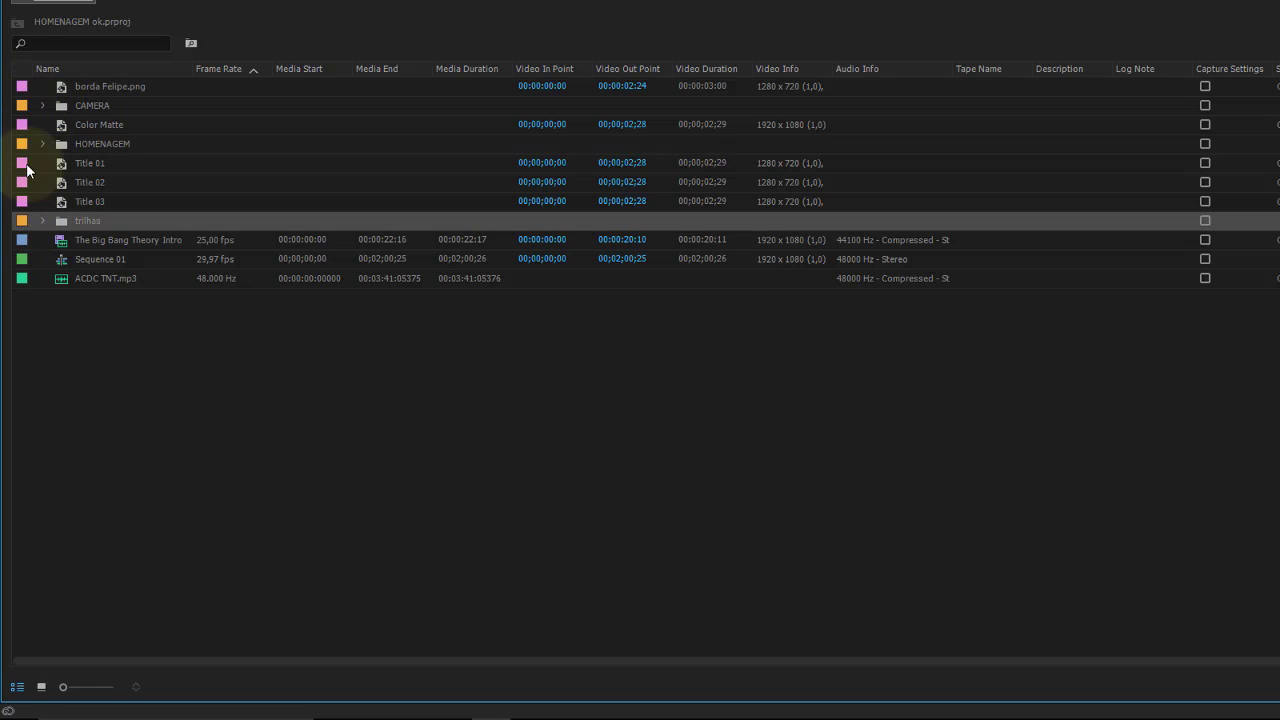
left_click(27, 148)
double_click(23, 107)
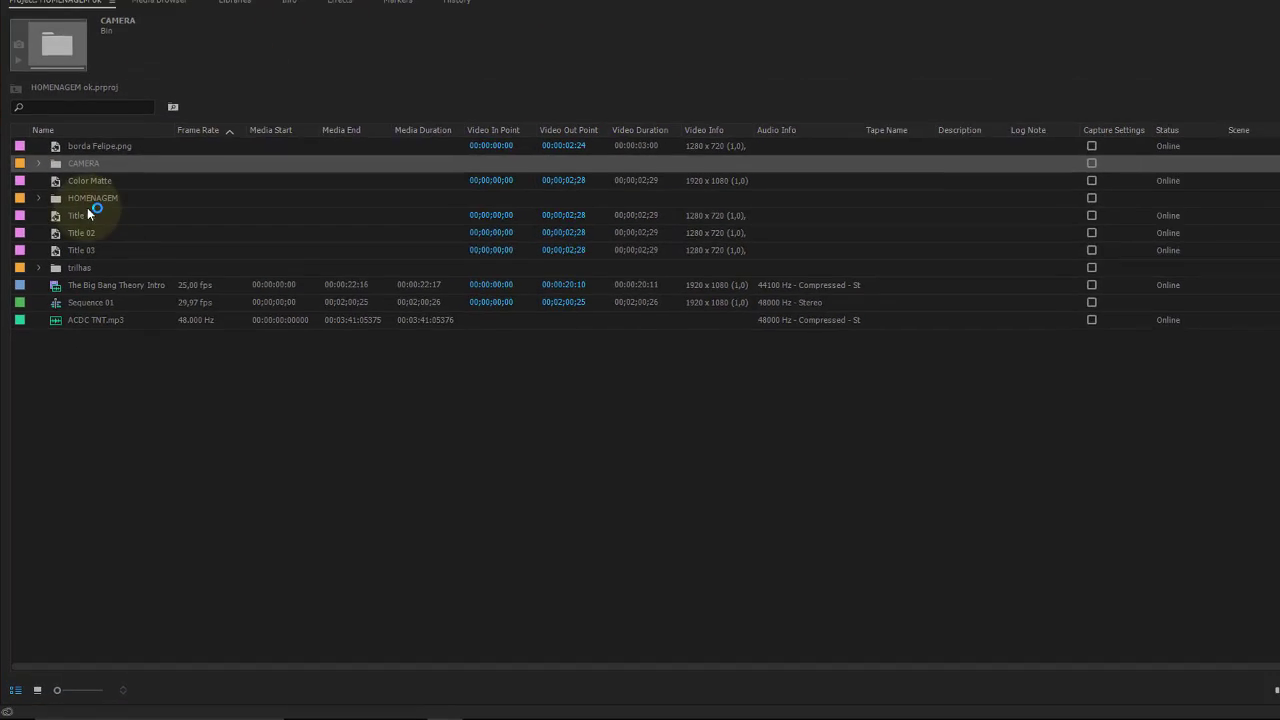
left_click(80, 224)
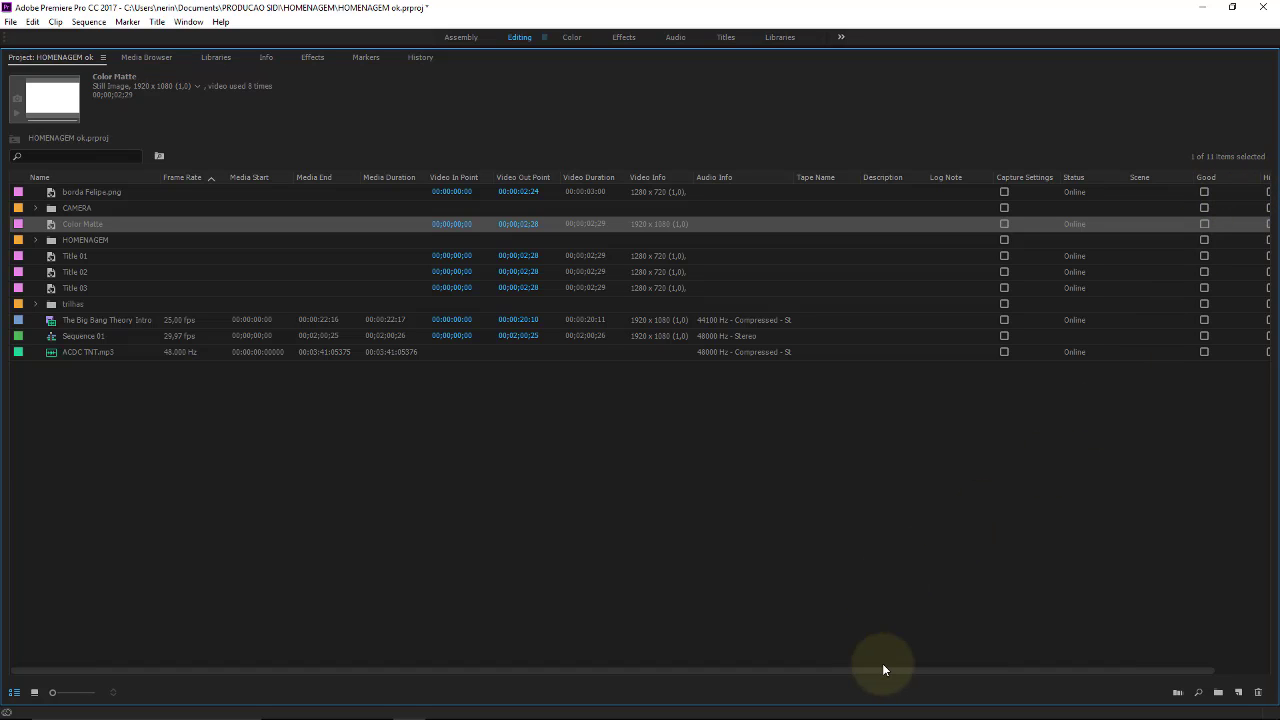
mouse_move(899, 671)
left_mouse_down()
mouse_move(1090, 664)
mouse_move(686, 668)
left_mouse_up()
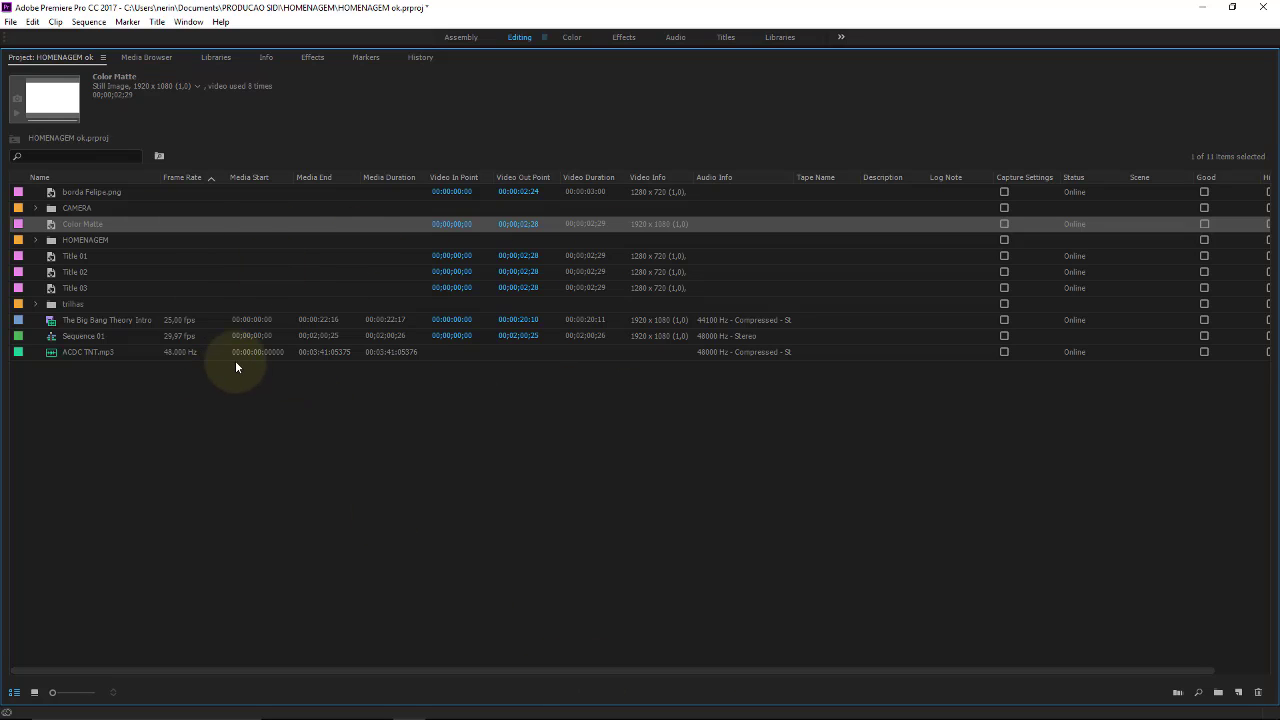
left_click(150, 191)
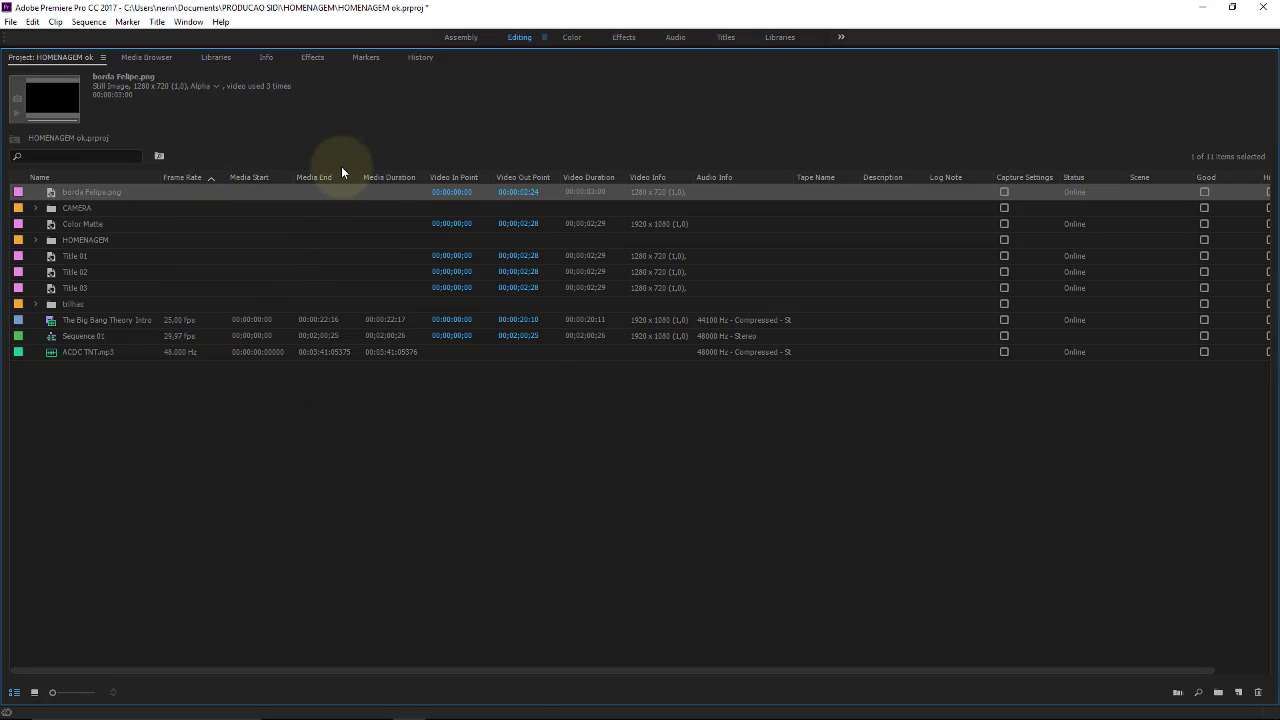
left_click(183, 184)
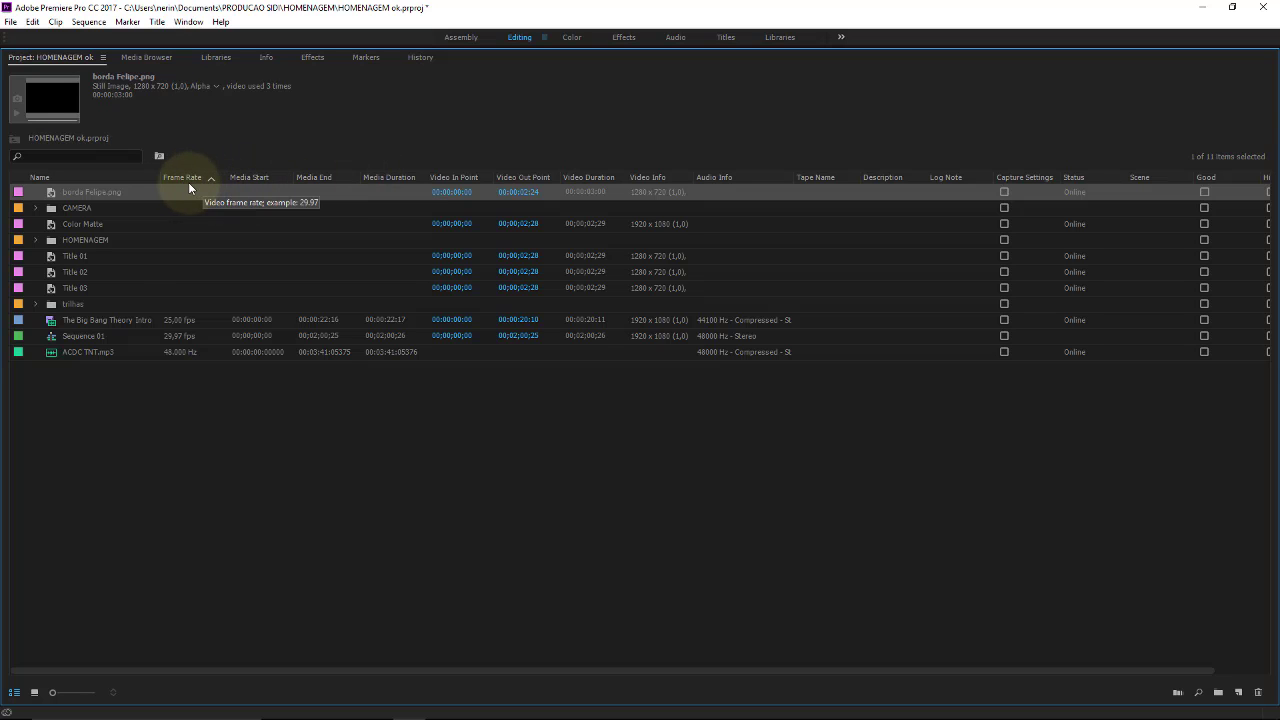
Step: Untick the Label column in Metadata Display and confirm with OK
right_click(187, 183)
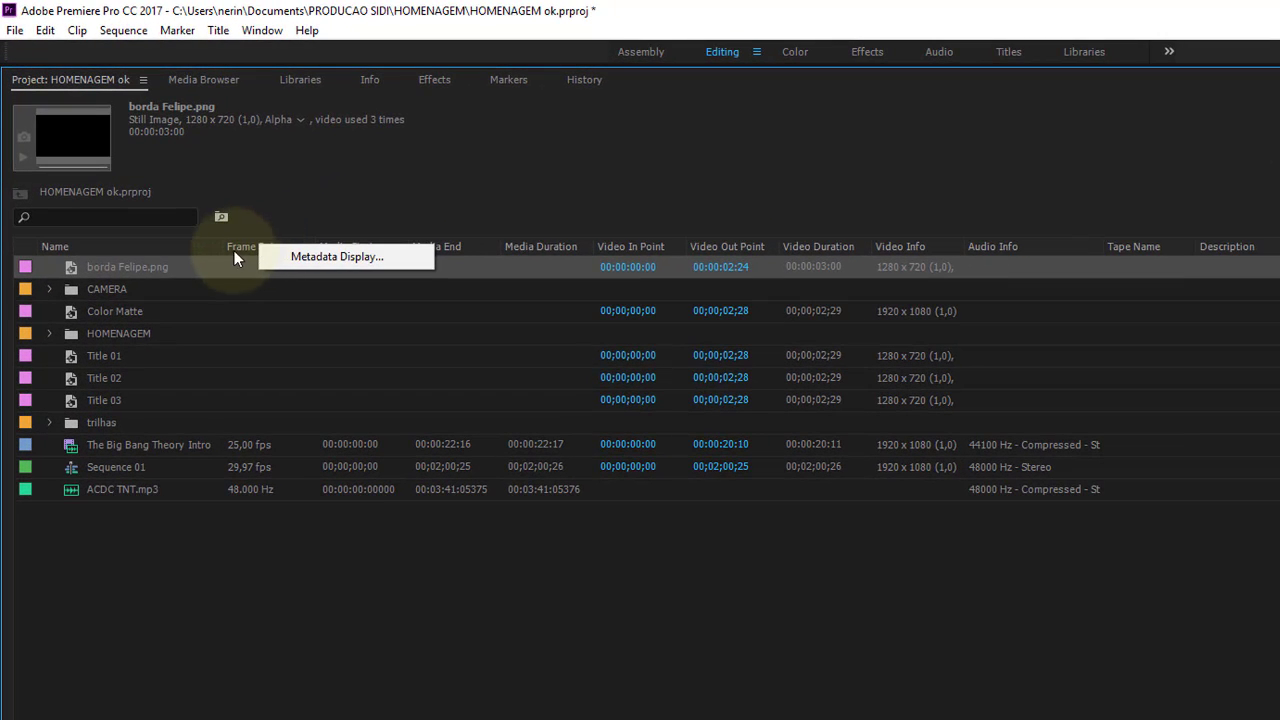
left_click(331, 258)
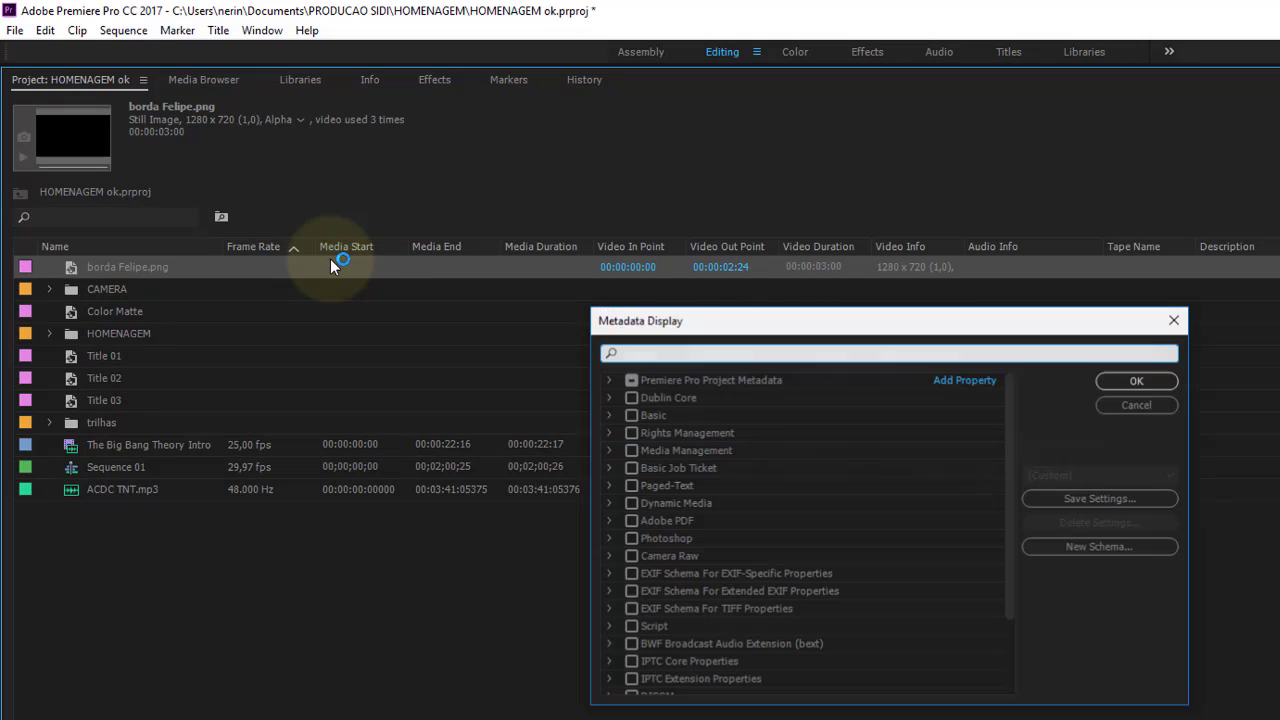
left_click_drag(879, 335, 704, 413)
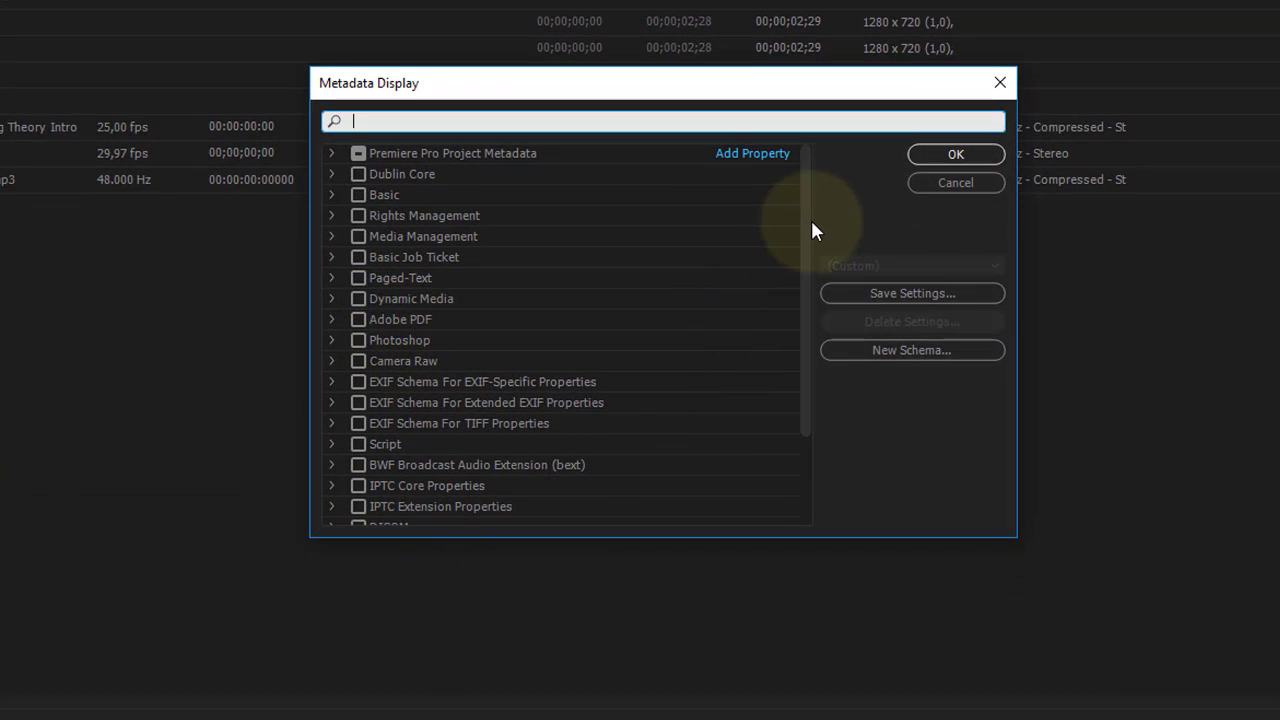
mouse_move(808, 229)
left_mouse_down()
mouse_move(803, 249)
mouse_move(811, 188)
left_mouse_up()
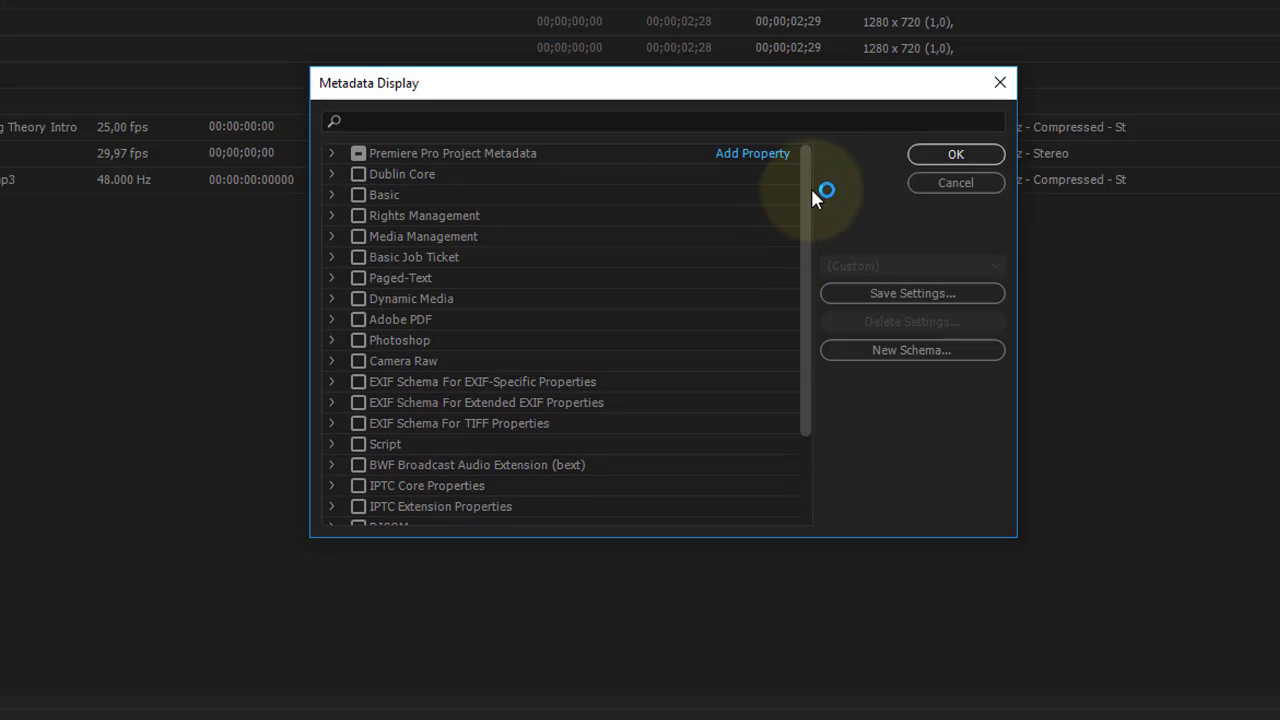
left_click(331, 156)
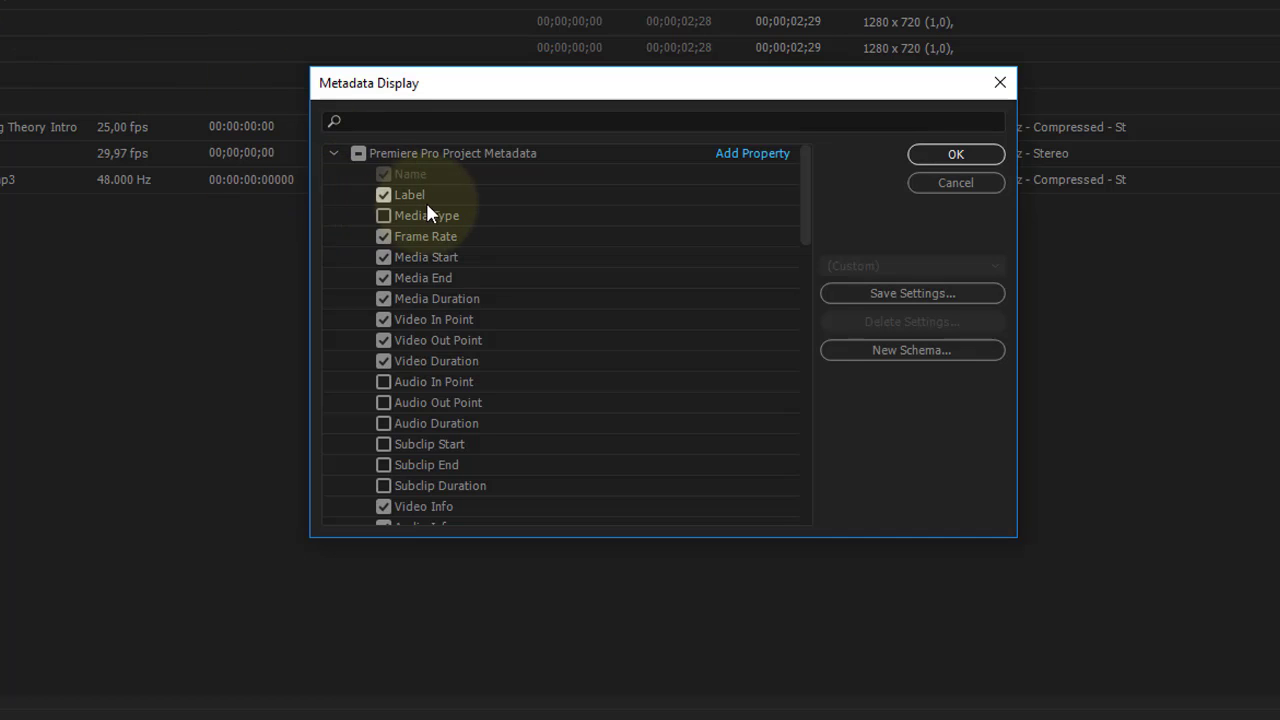
left_click(384, 196)
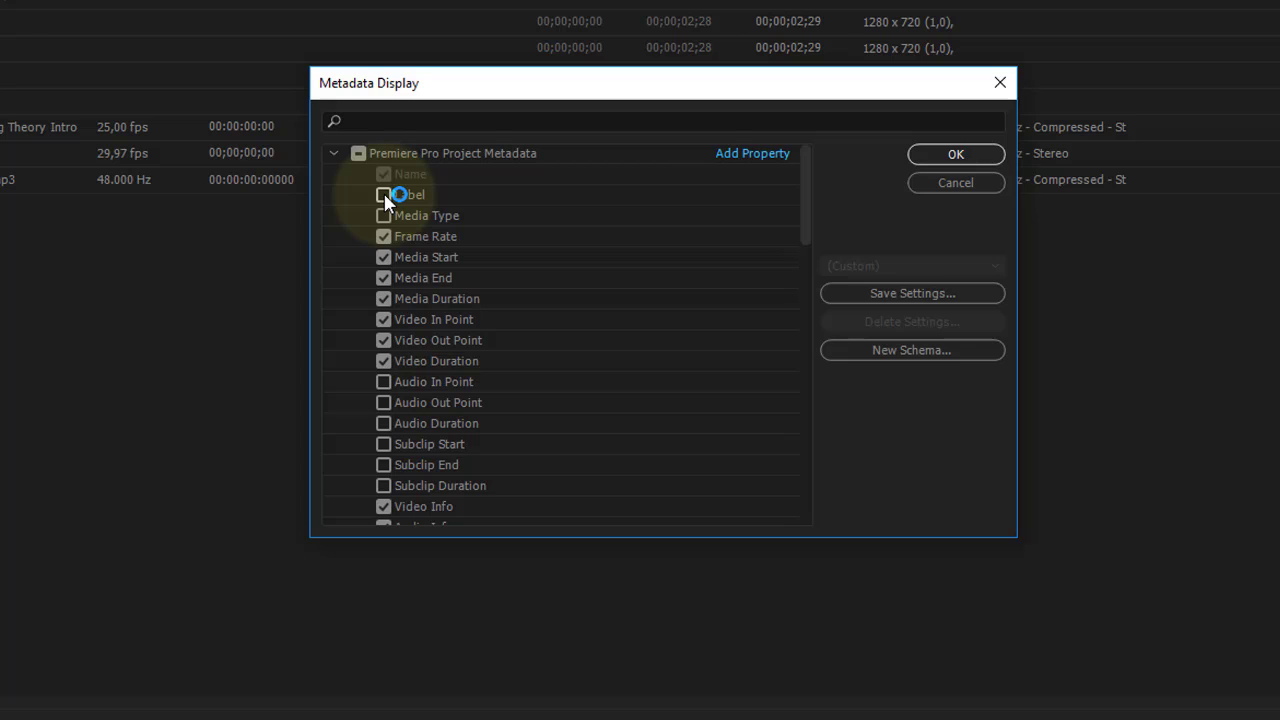
left_click(680, 316)
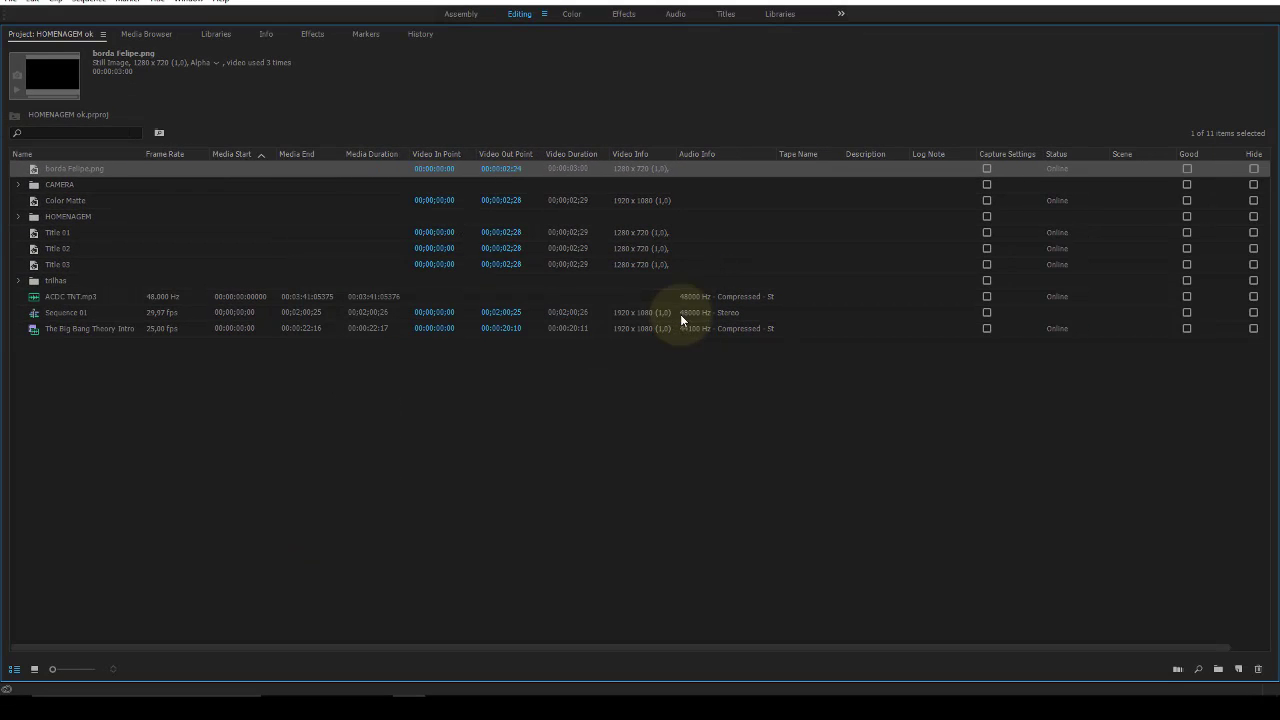
Step: Reopen Metadata Display and tick Video In Point, Video Out Point and Audio In Point
right_click(178, 157)
left_click(200, 164)
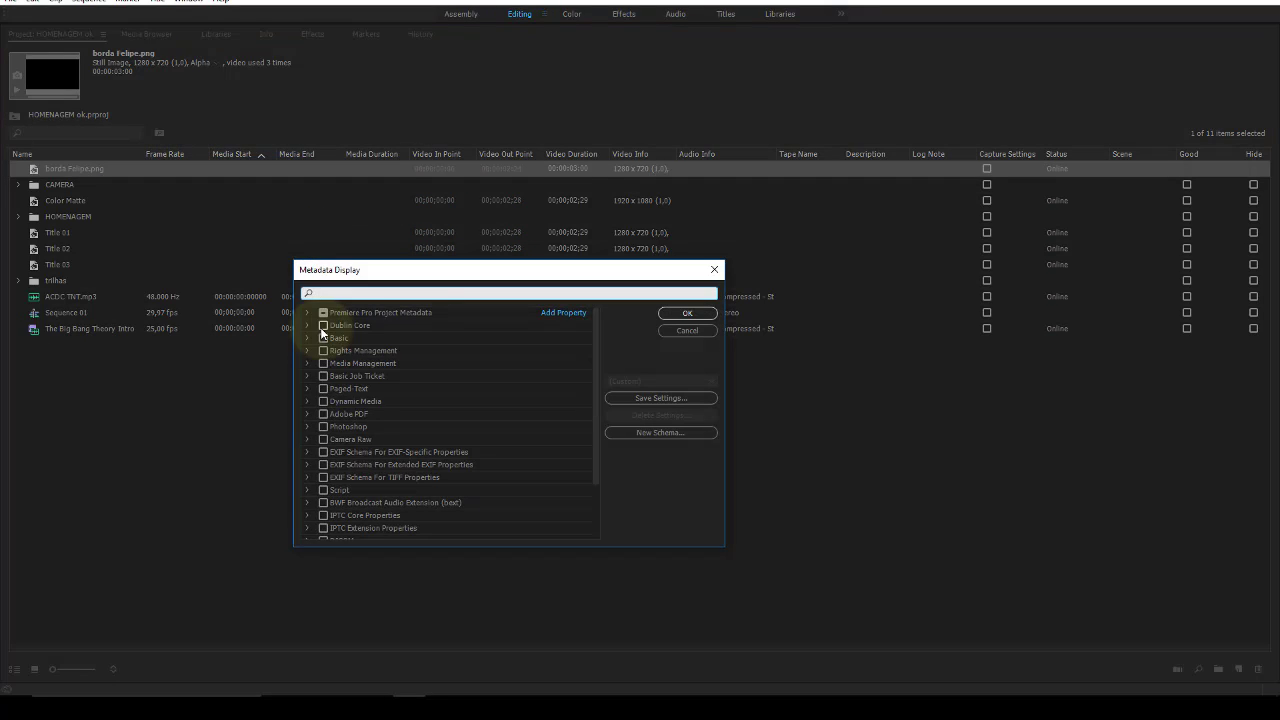
left_click(307, 314)
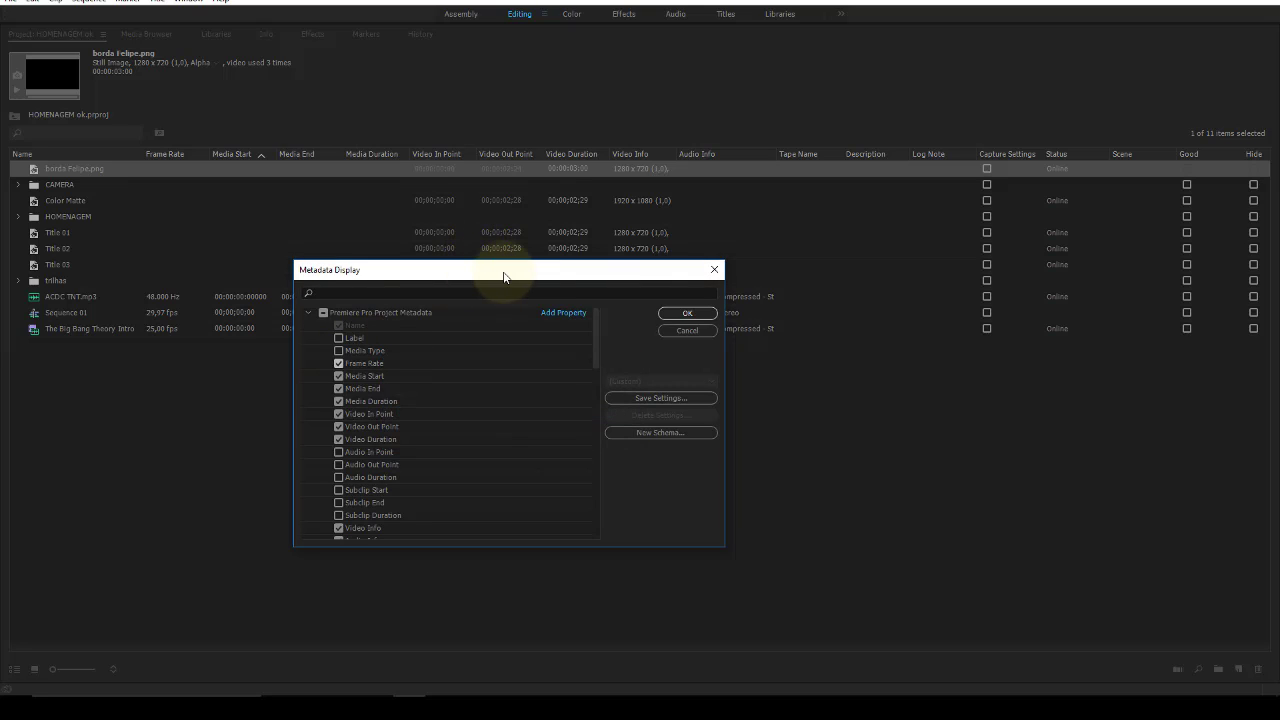
left_click_drag(503, 280, 528, 443)
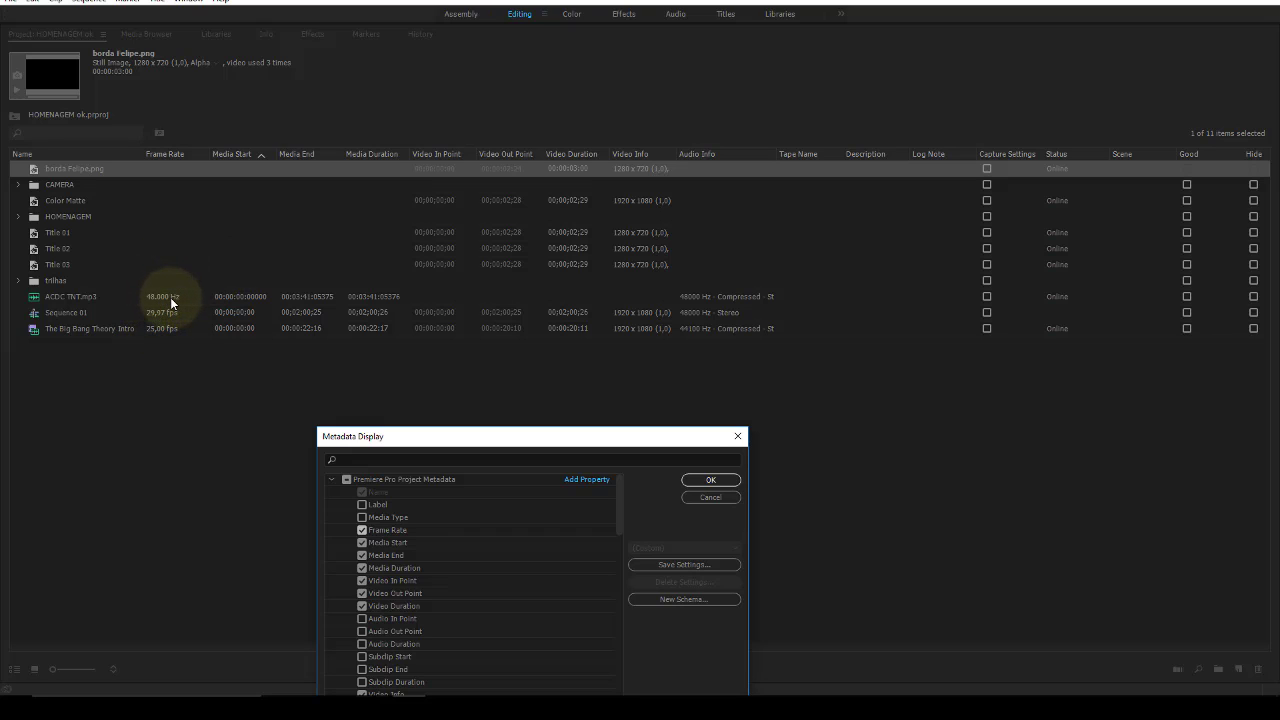
left_click_drag(503, 436, 523, 342)
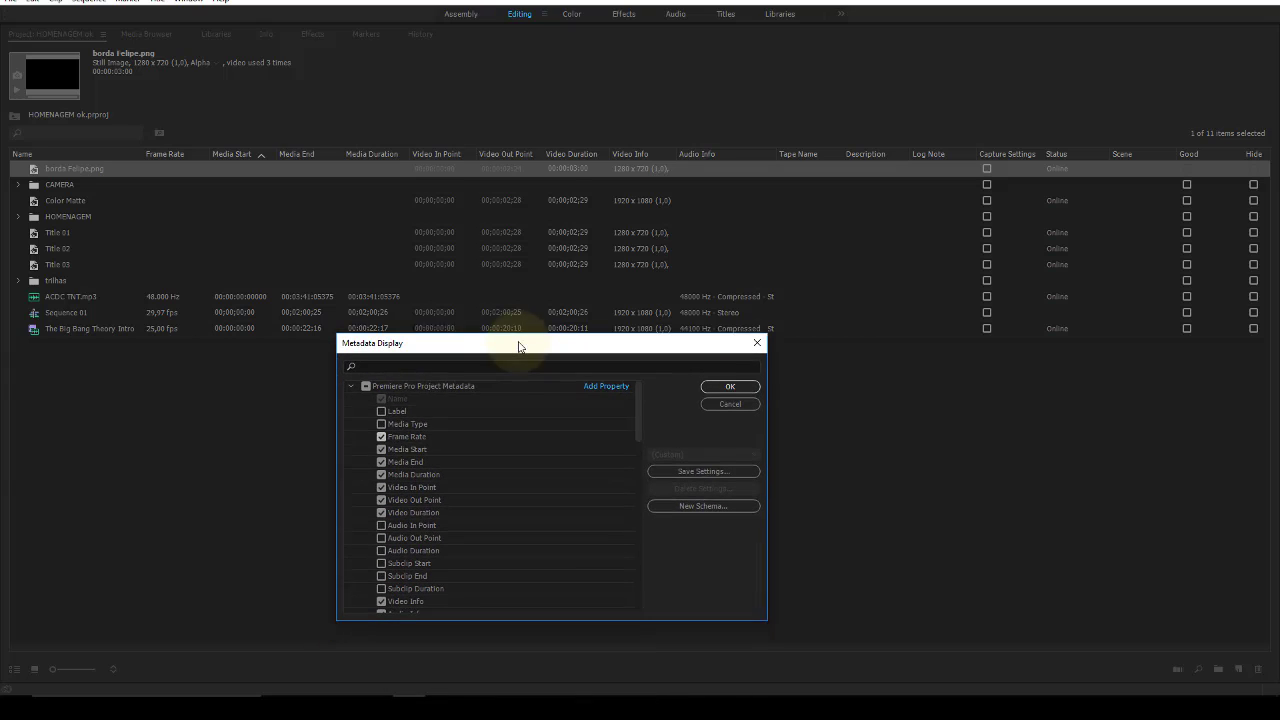
left_click(384, 464)
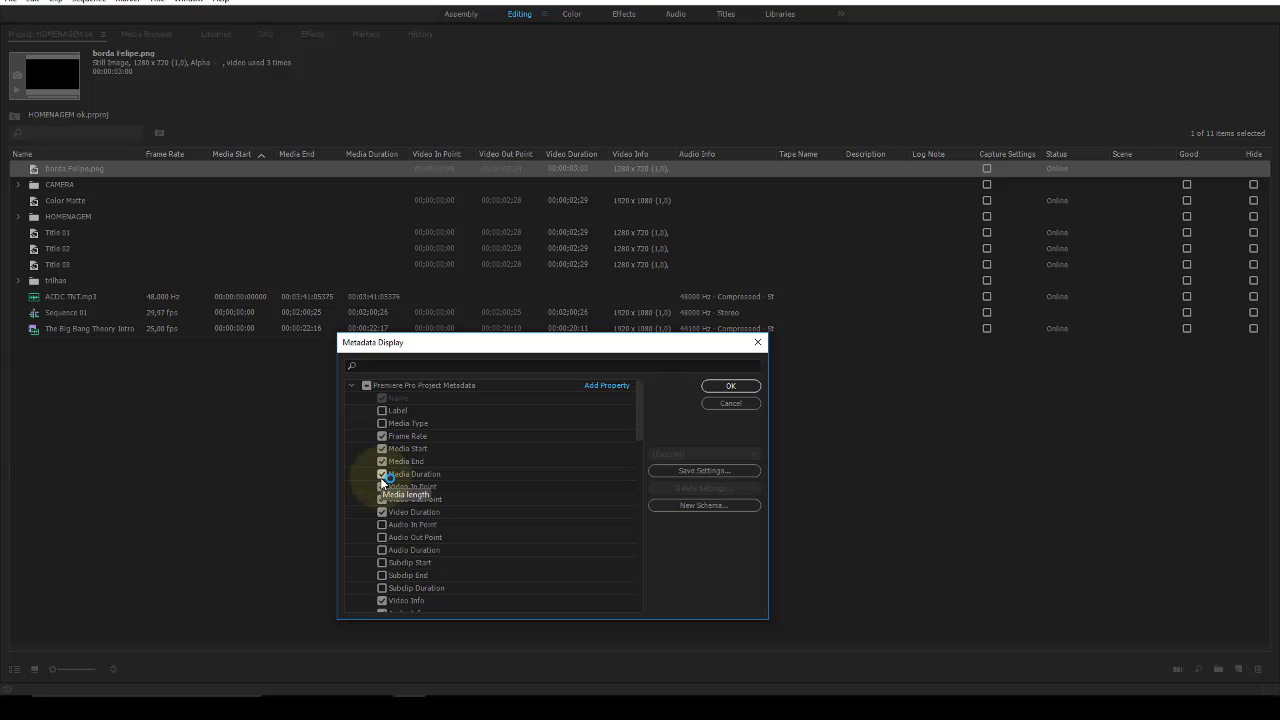
left_click(383, 487)
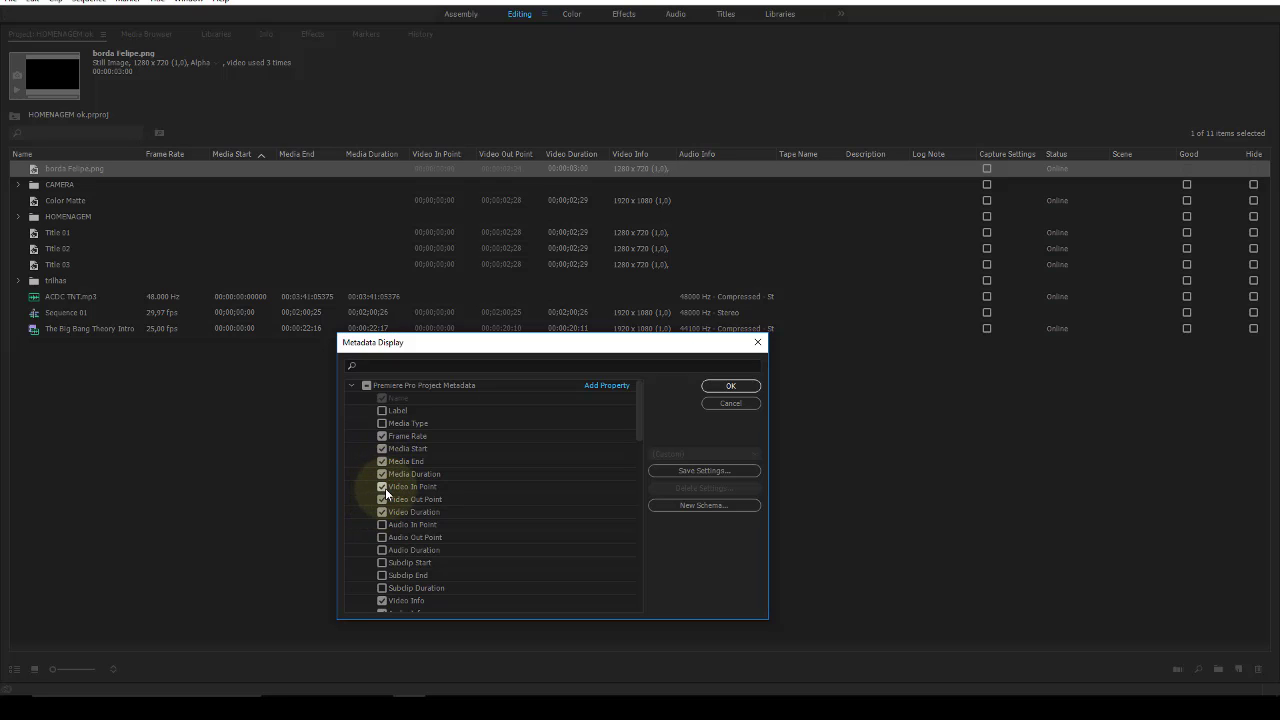
left_click(381, 499)
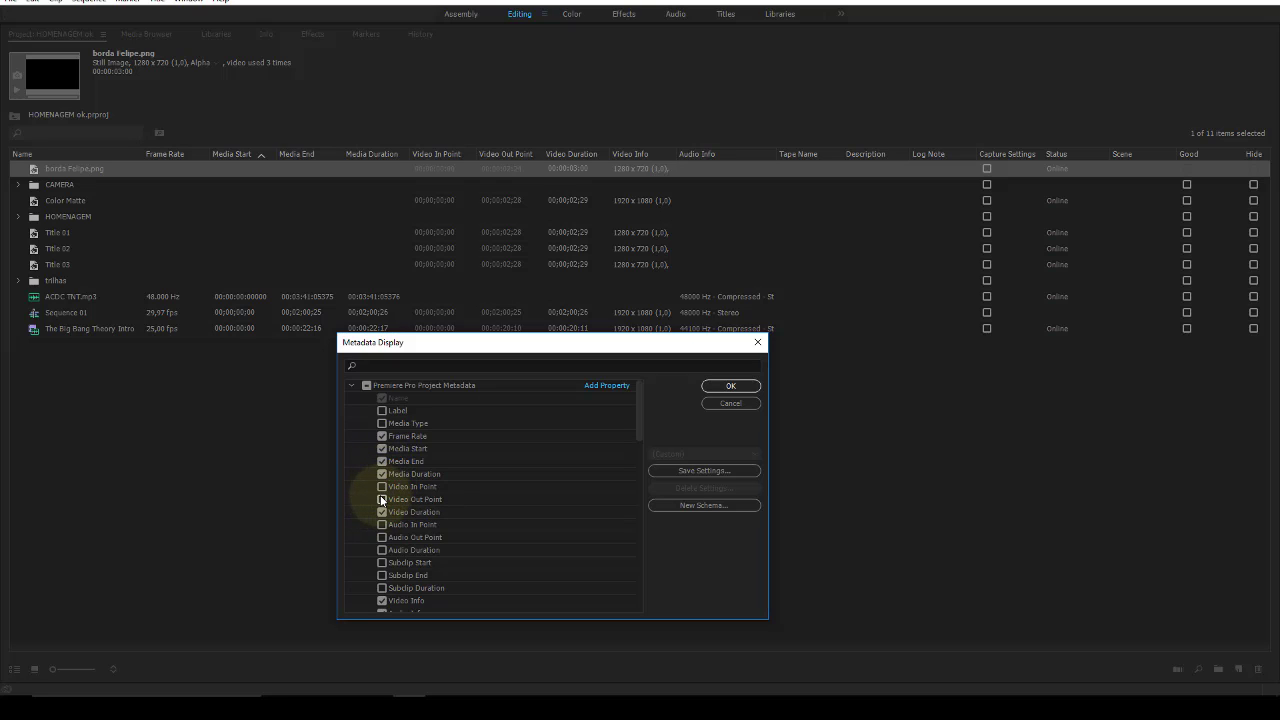
left_click(382, 488)
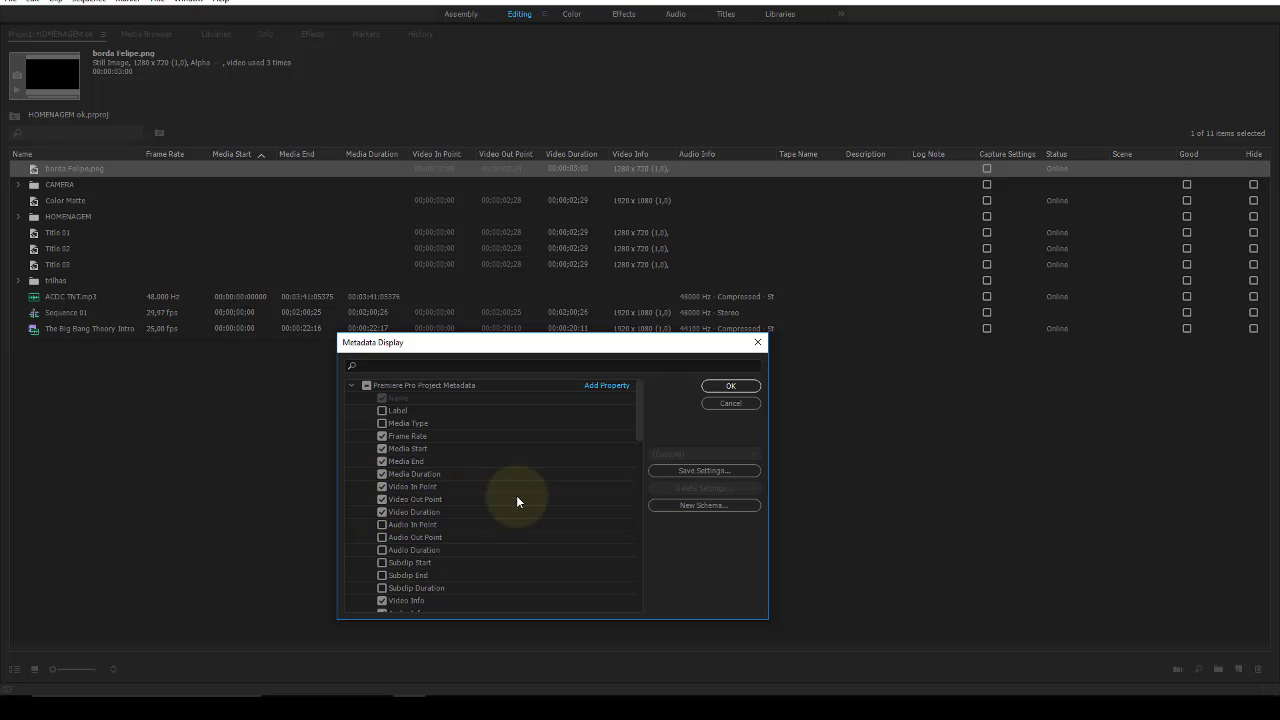
left_click(381, 524)
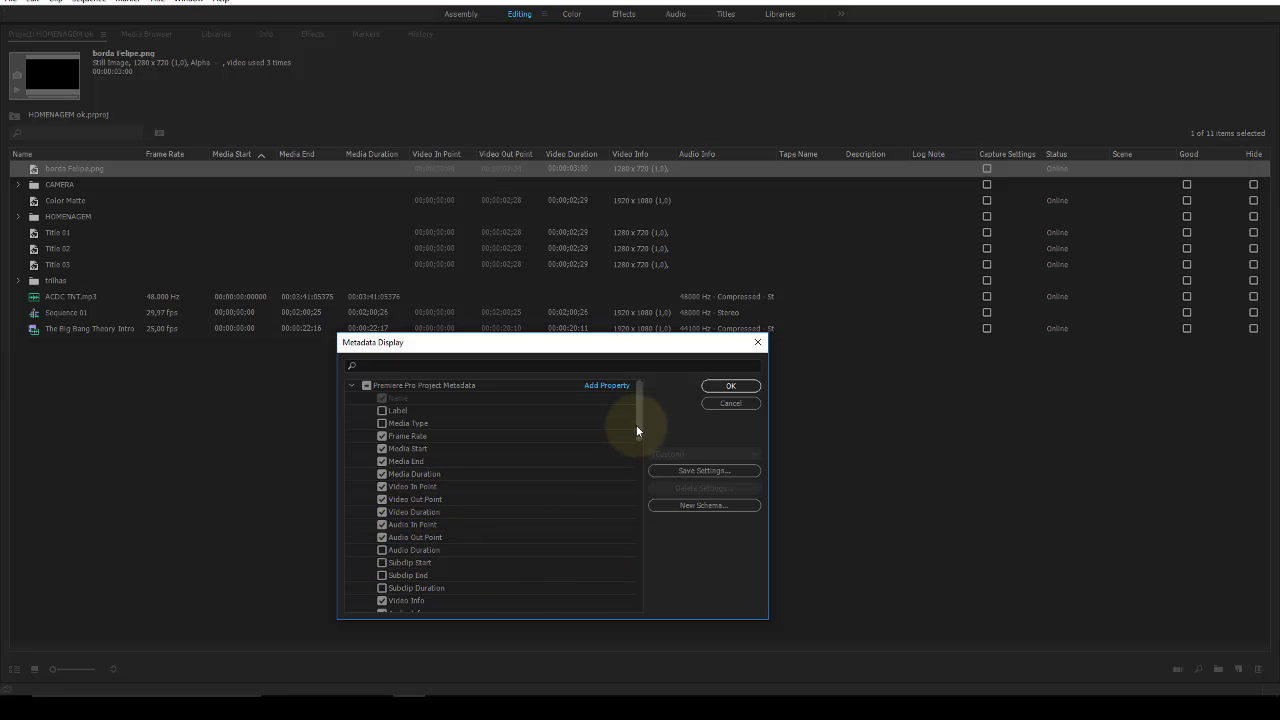
Step: Scroll down the Metadata Display list and tick the Audio Usage column
left_click_drag(638, 419, 634, 445)
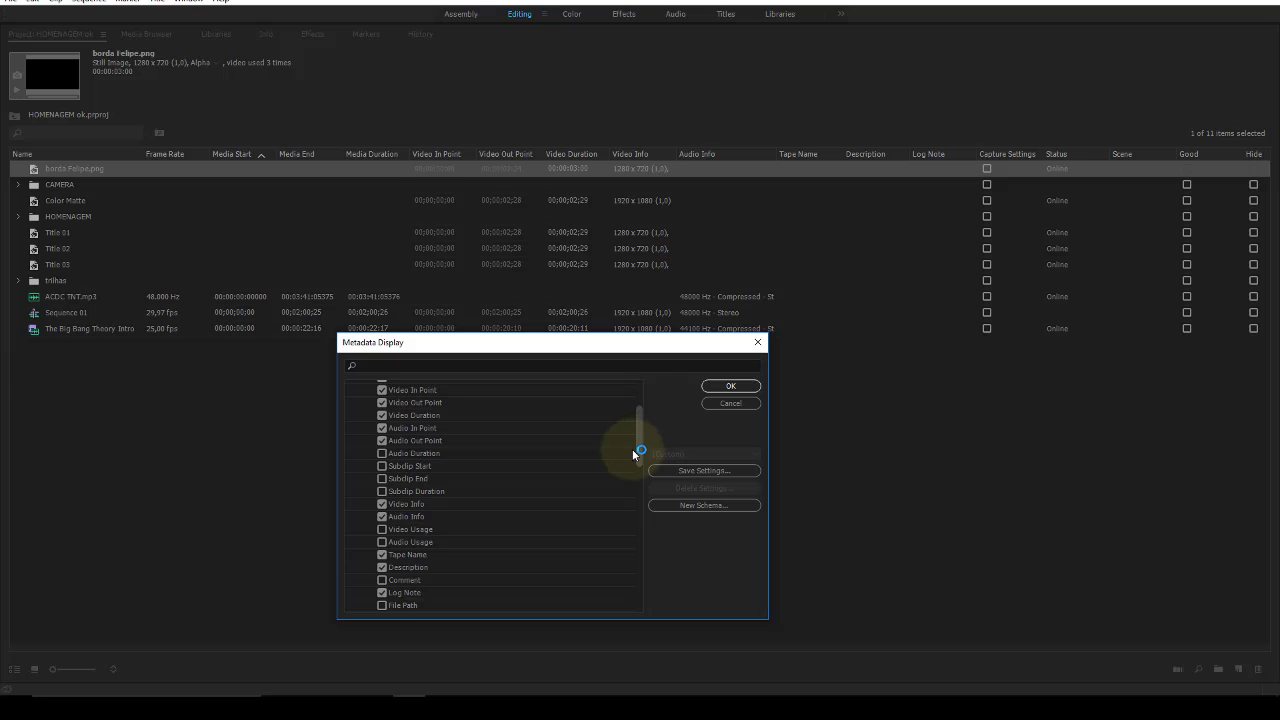
scroll(632, 449, "down", 1)
scroll(630, 456, "down", 1)
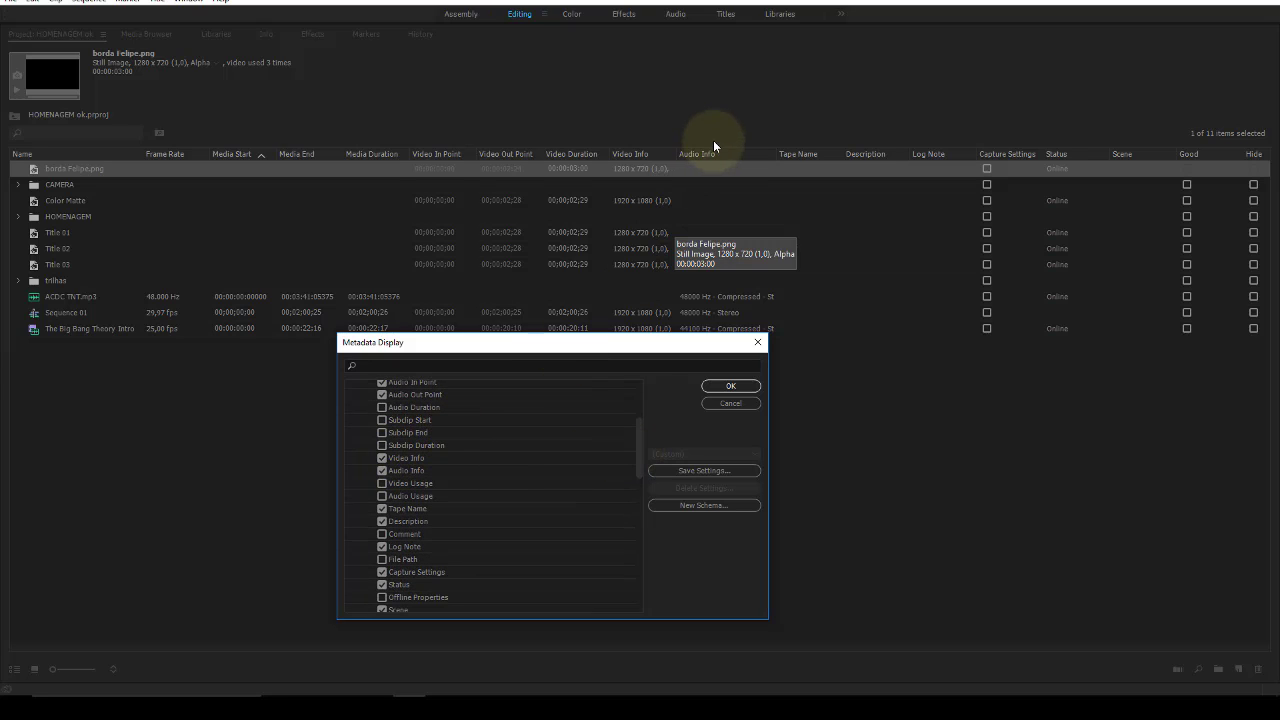
left_click_drag(686, 343, 651, 436)
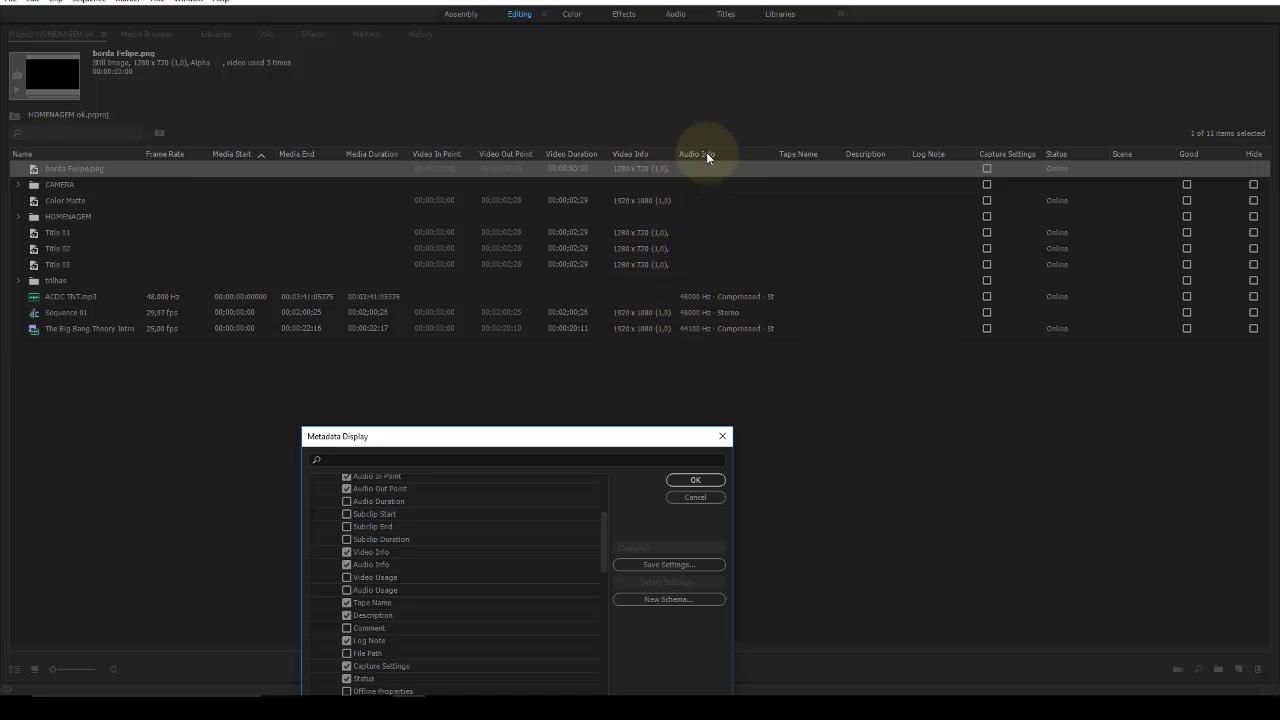
left_click_drag(560, 436, 609, 335)
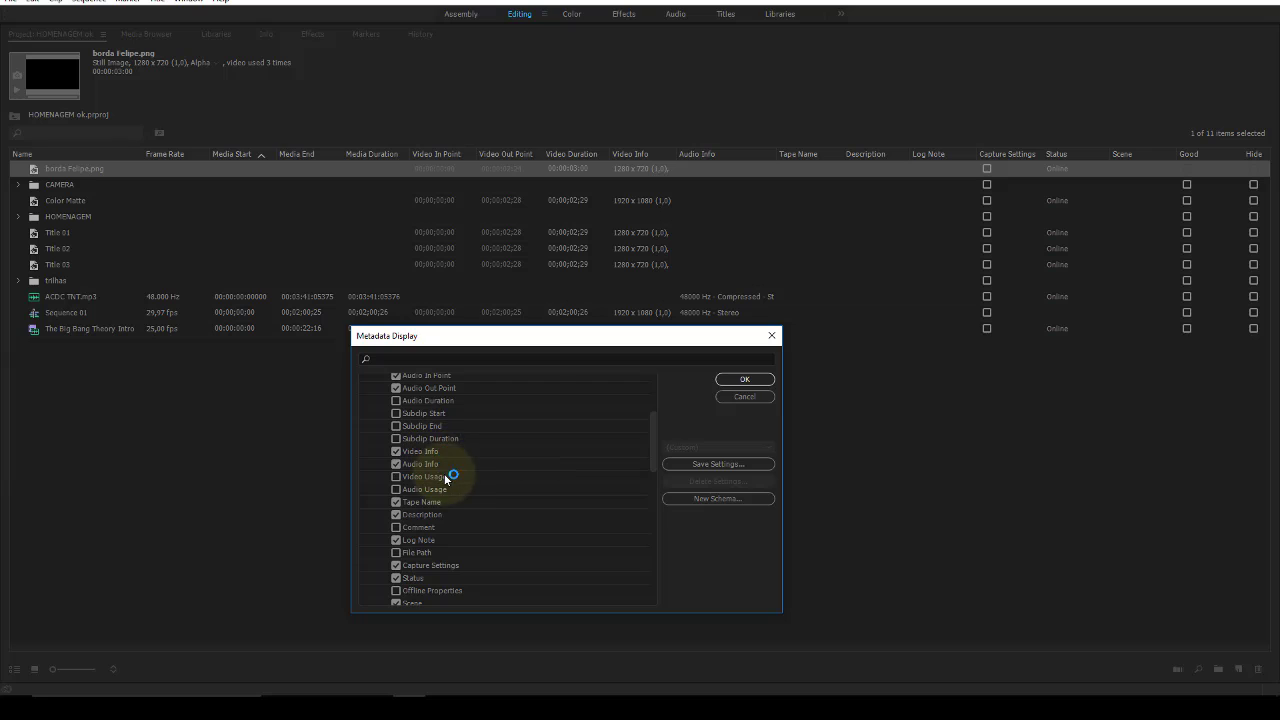
left_click(396, 490)
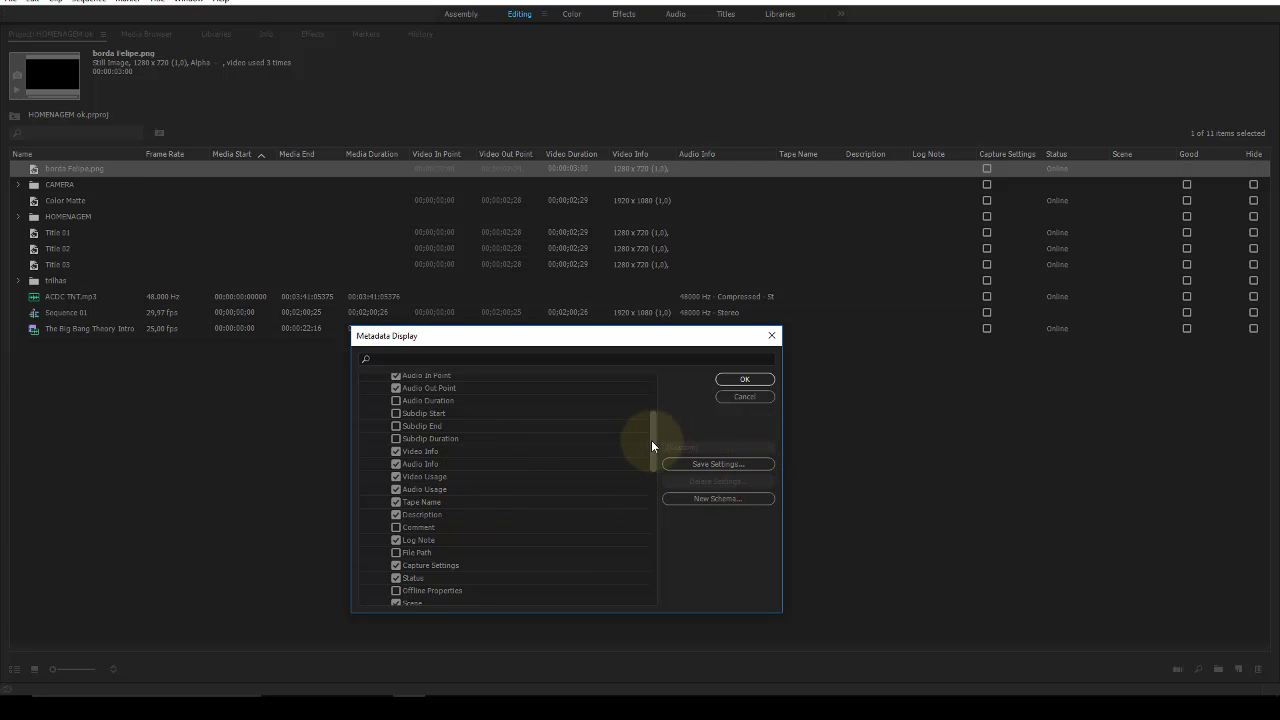
Step: Collapse Premiere Pro Project Metadata and apply the new columns with OK
left_click_drag(651, 444, 650, 478)
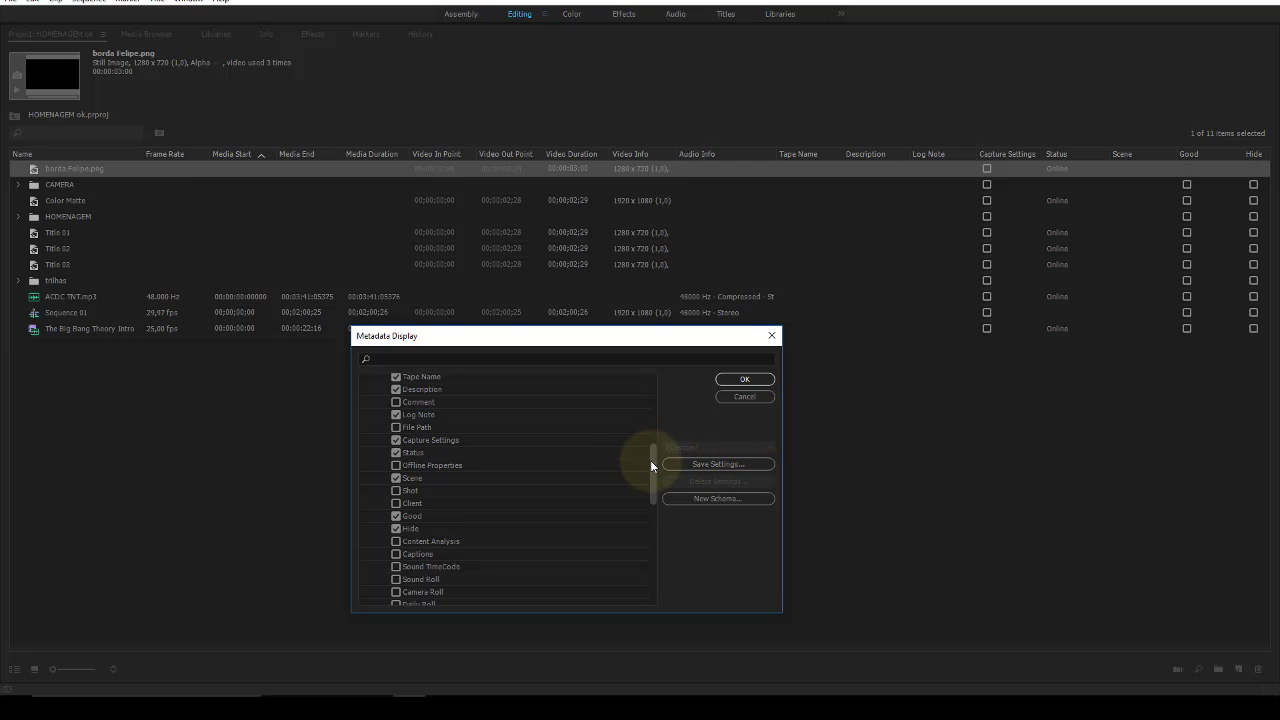
left_click_drag(651, 464, 651, 502)
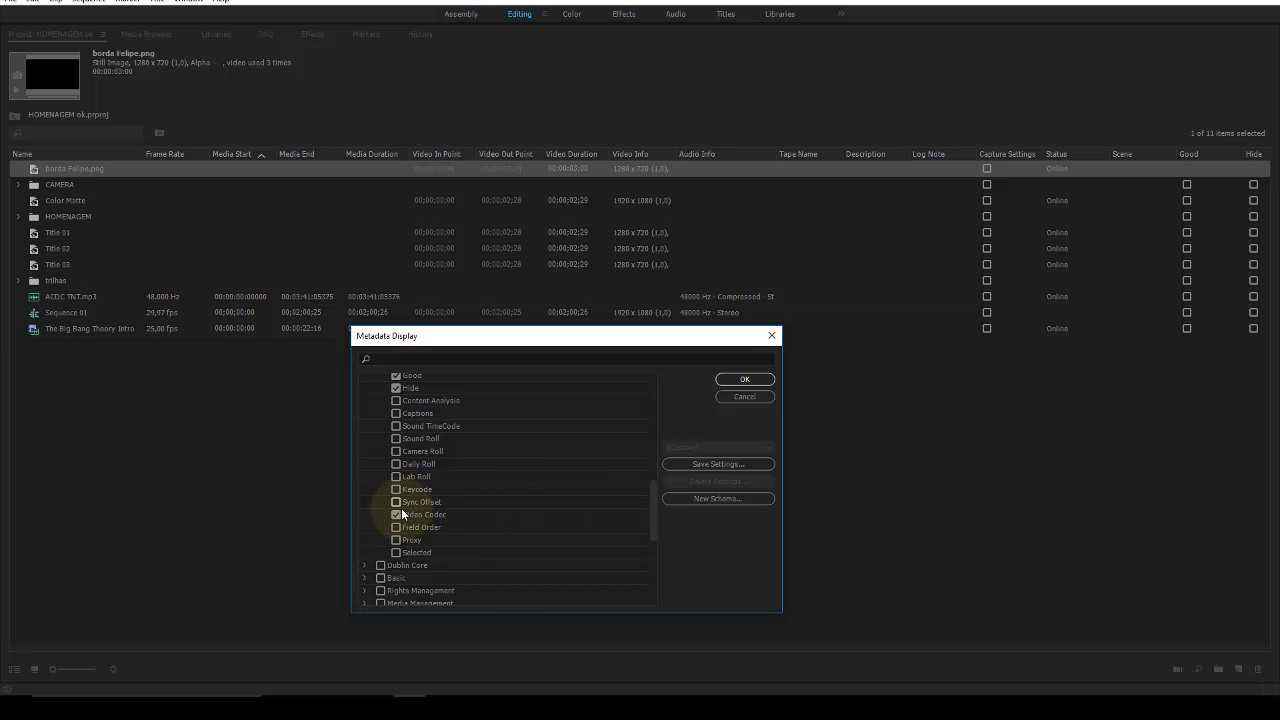
left_click_drag(653, 503, 667, 370)
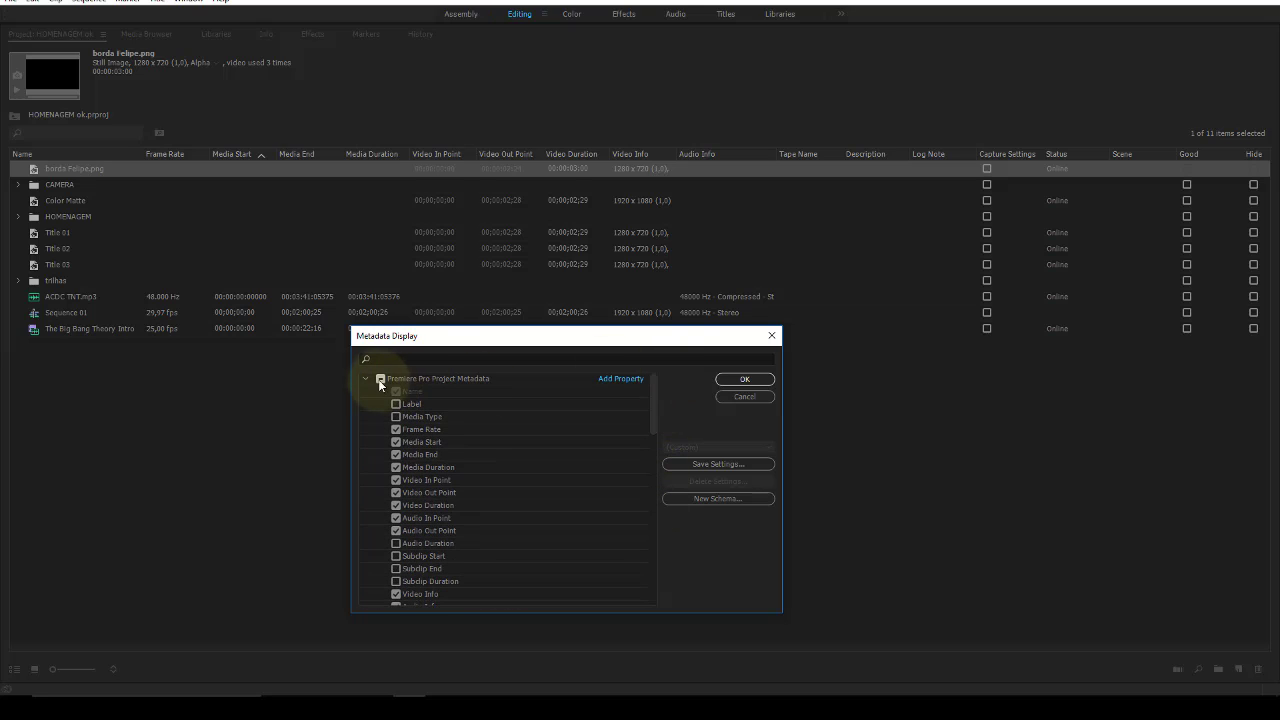
left_click(364, 379)
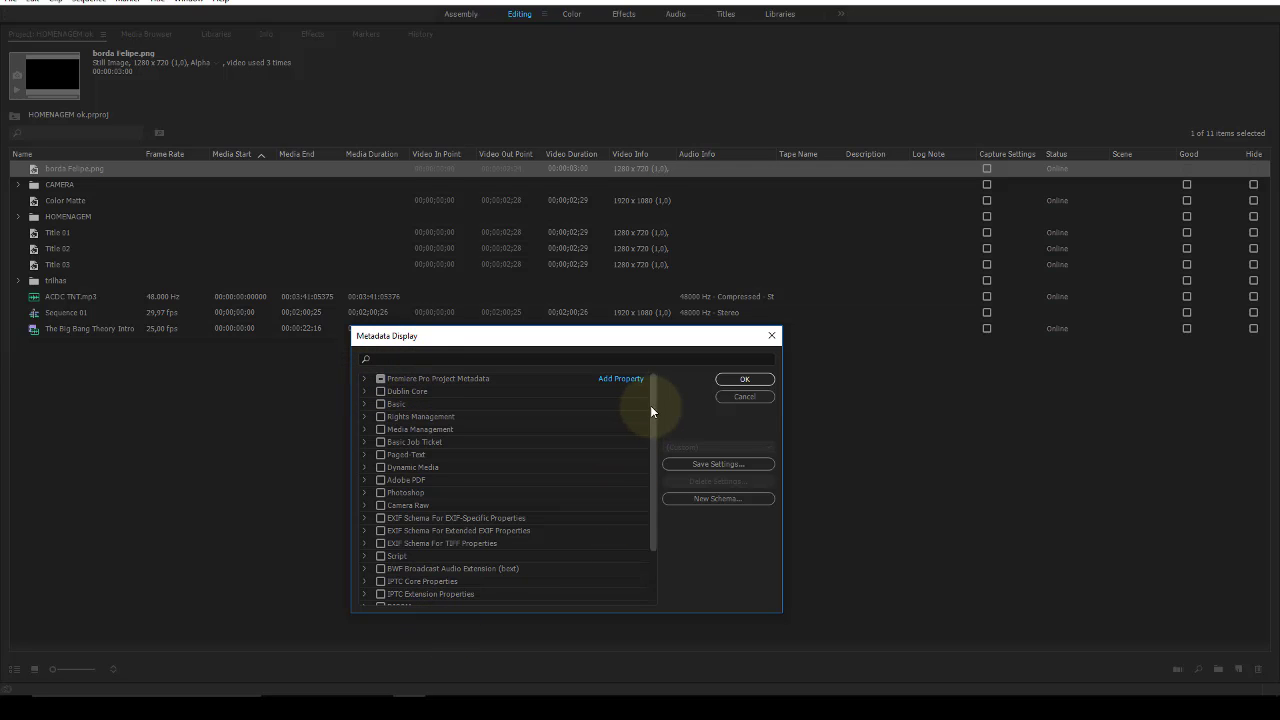
left_click_drag(651, 410, 648, 485)
left_click_drag(652, 441, 655, 378)
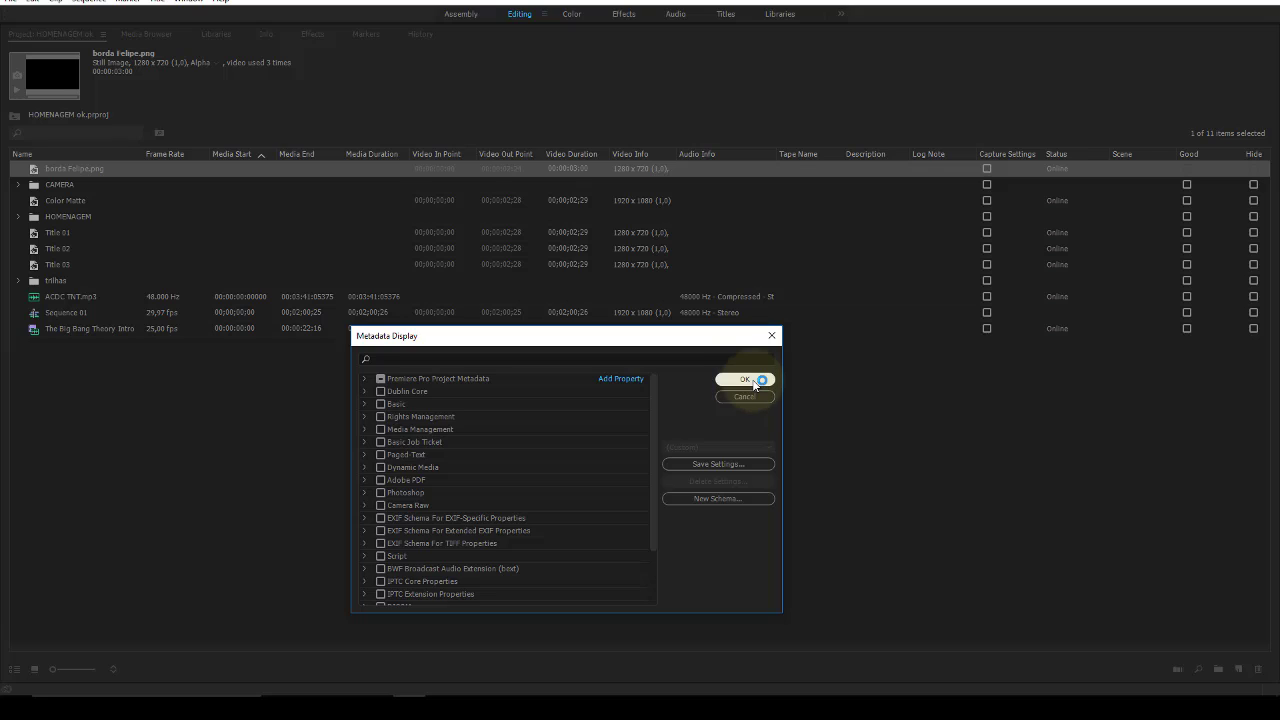
left_click(745, 379)
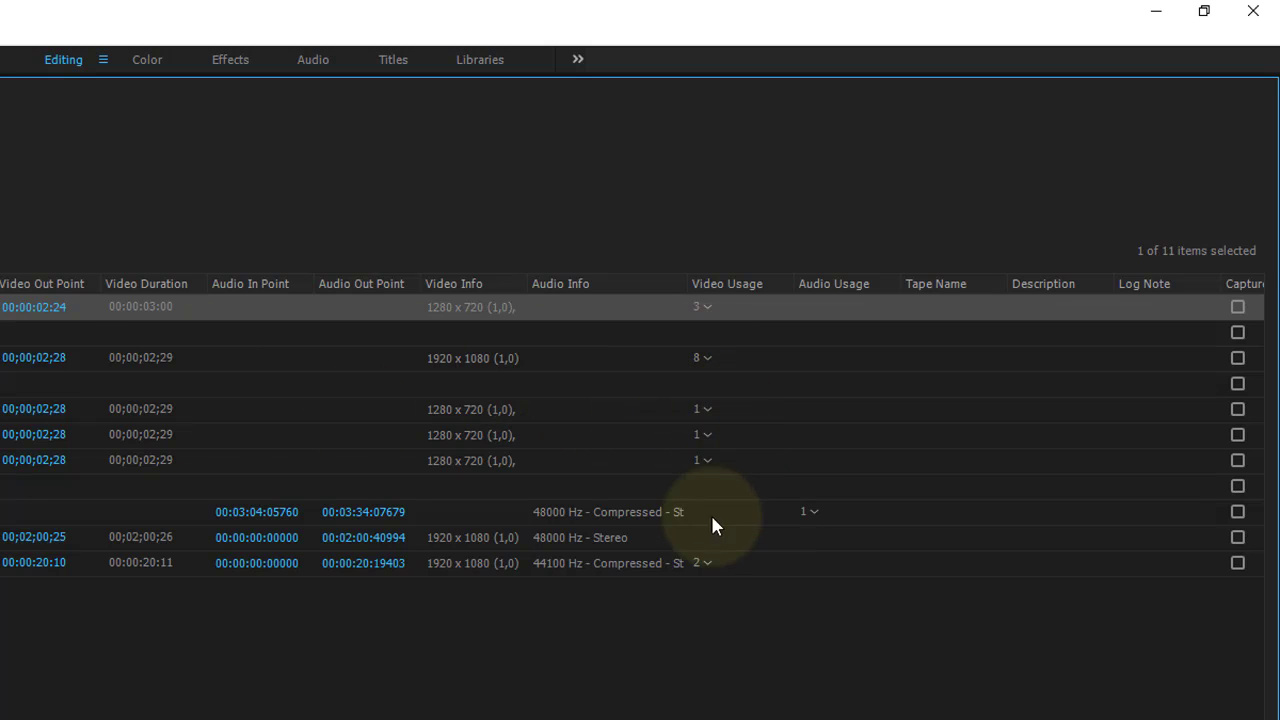
Step: Select ACDC TNT.mp3 and scroll the project list right to the Good, Video Codec and Hide columns
left_click(600, 563)
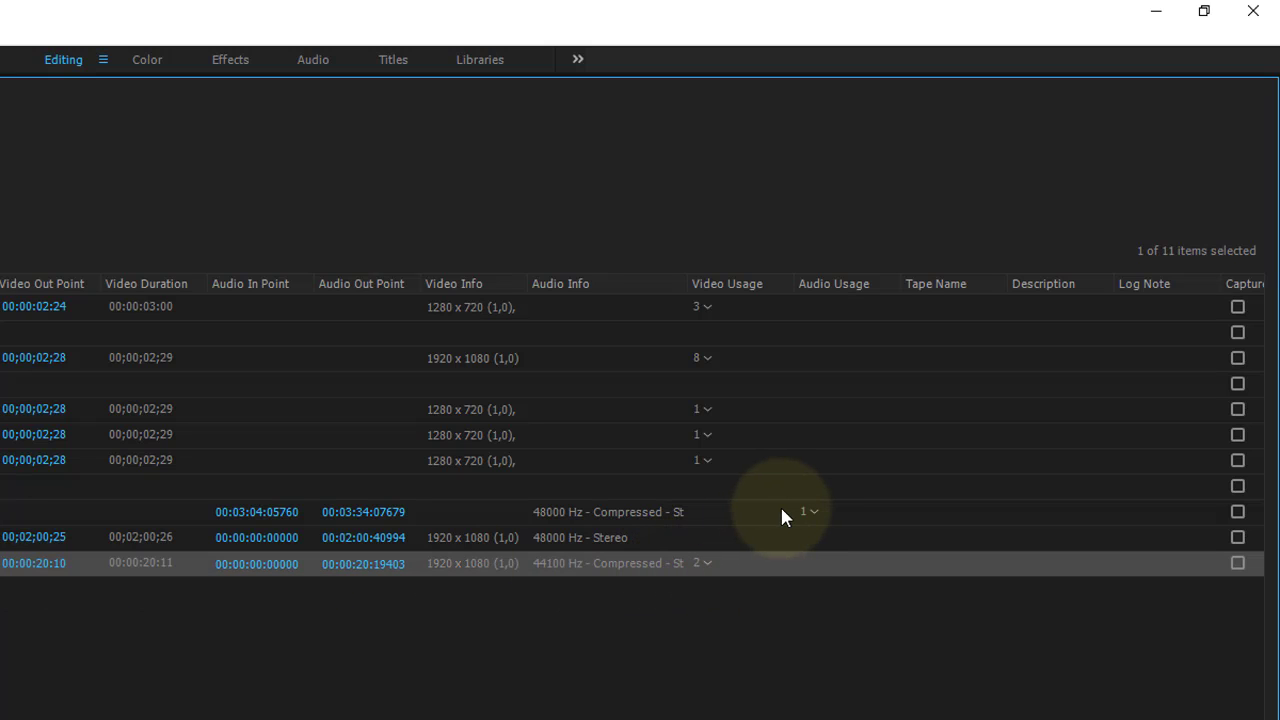
left_click(782, 510)
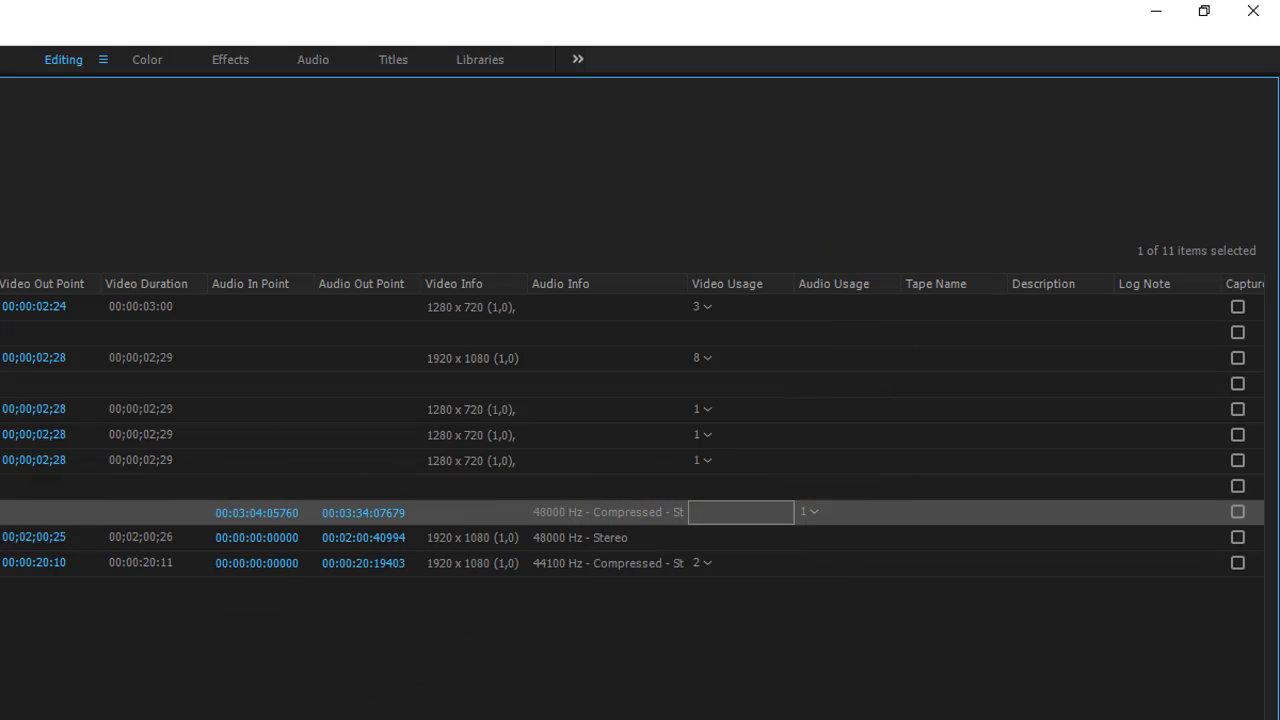
scroll(640, 430, "right", 10)
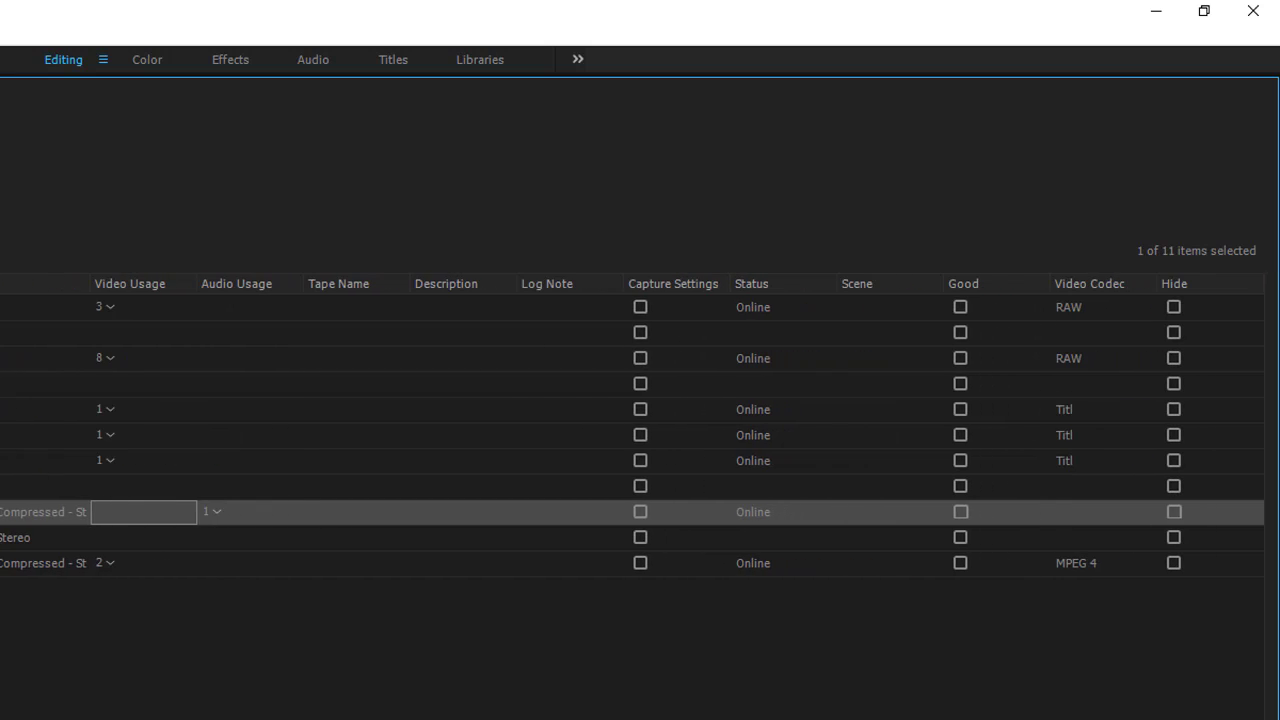
Step: Tick Good for the PNG still, the CAMERA bin and Title 03
left_click(961, 309)
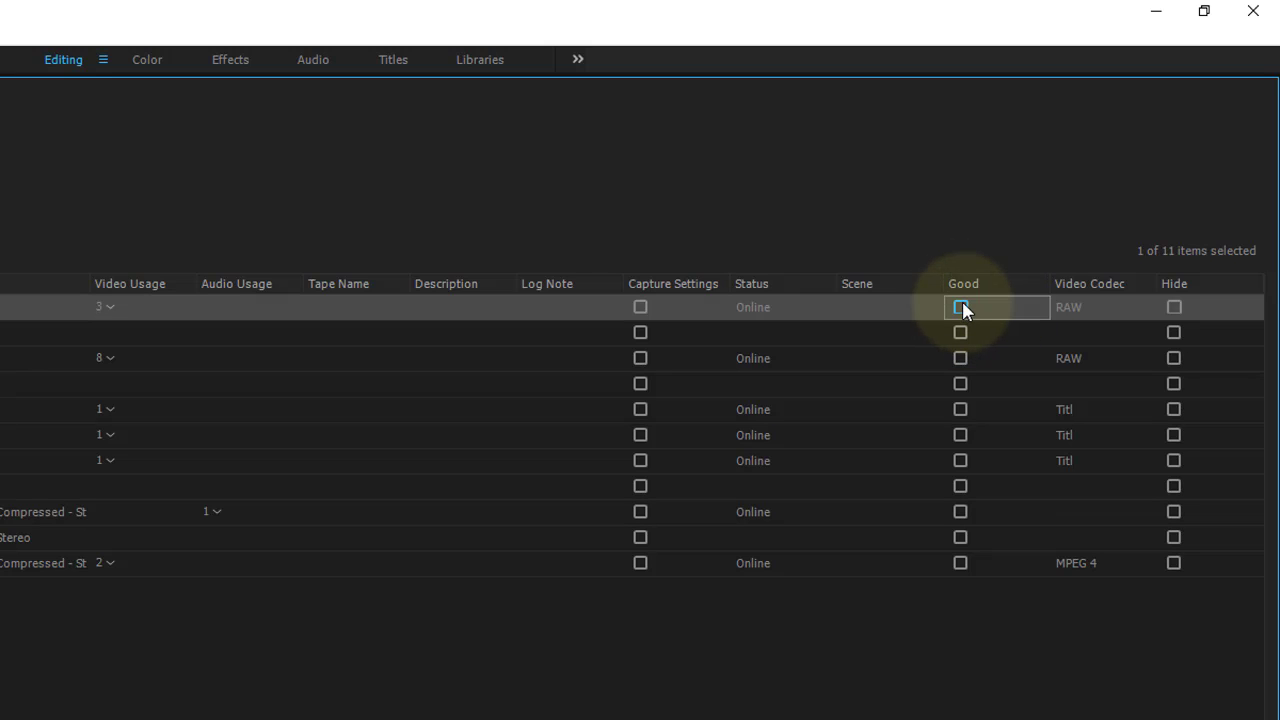
left_click(968, 330)
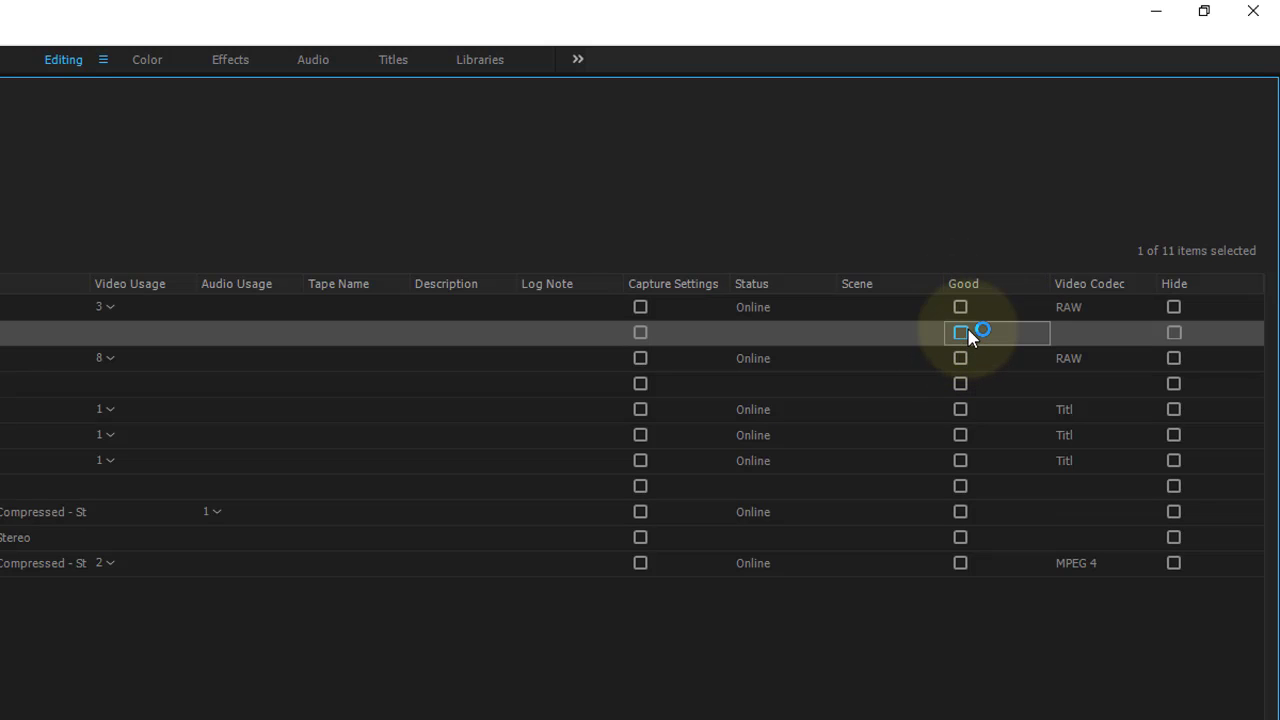
left_click(960, 307)
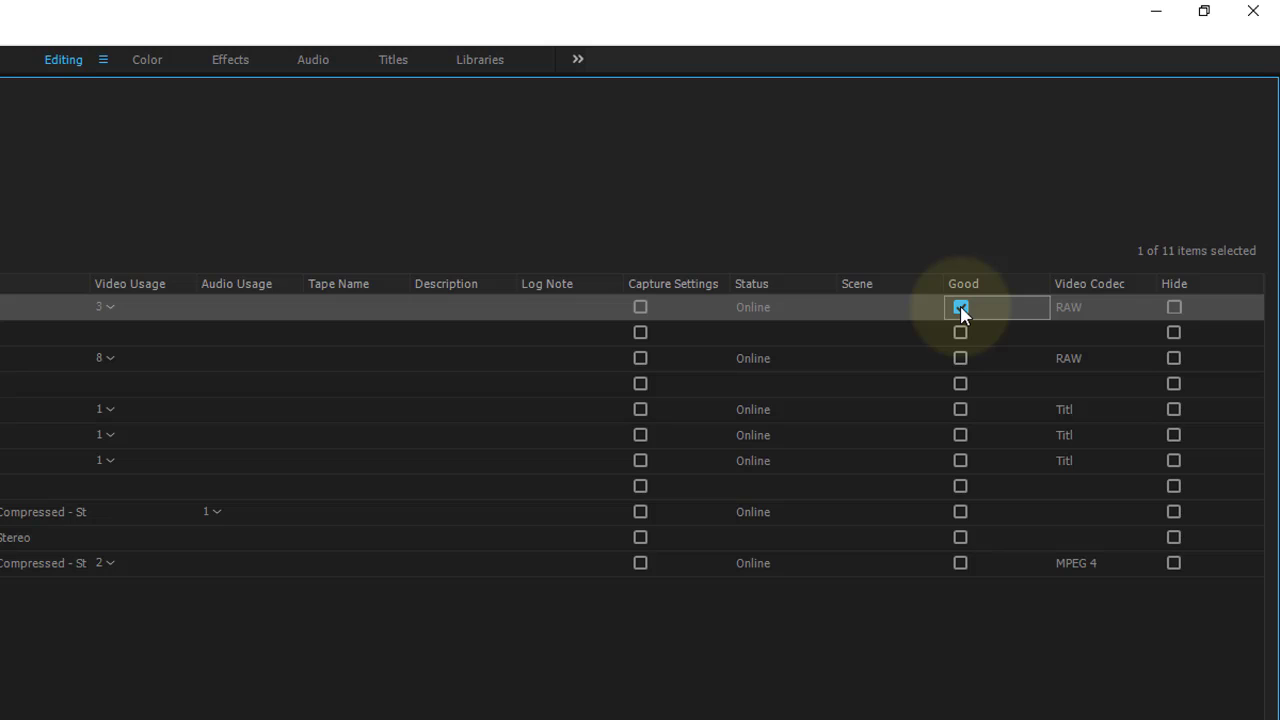
left_click(960, 330)
left_click(960, 331)
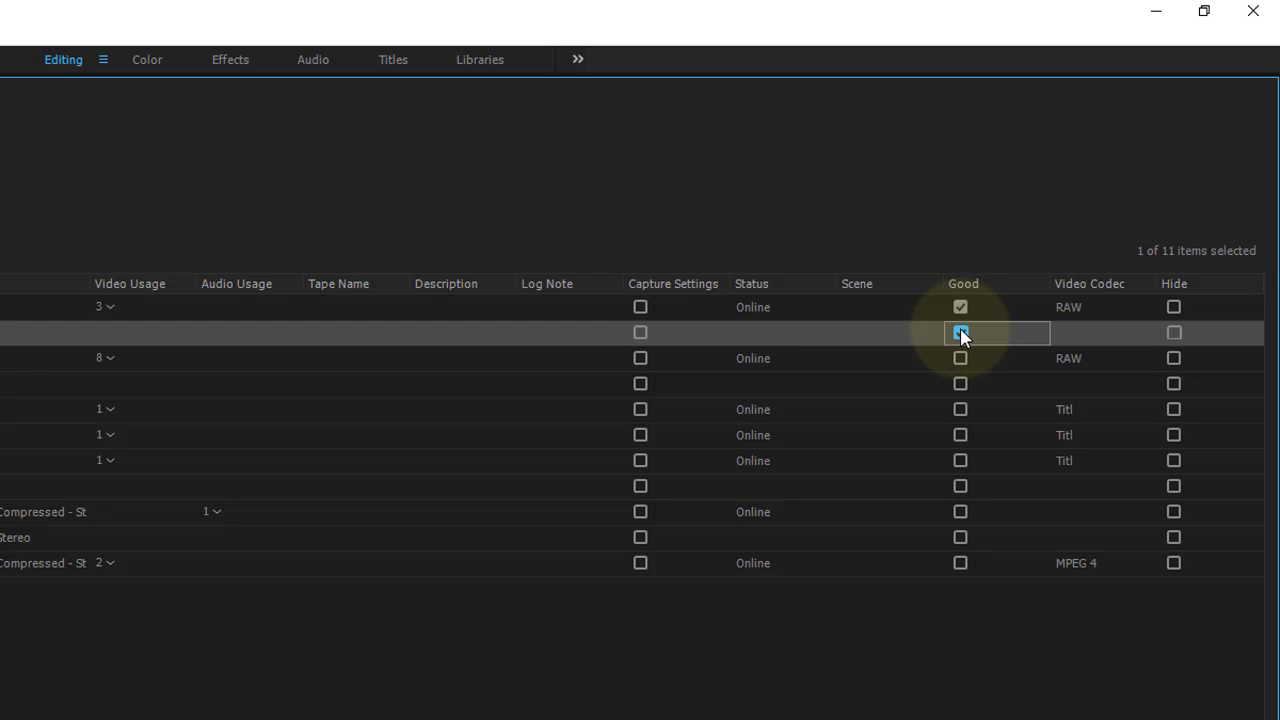
left_click(960, 458)
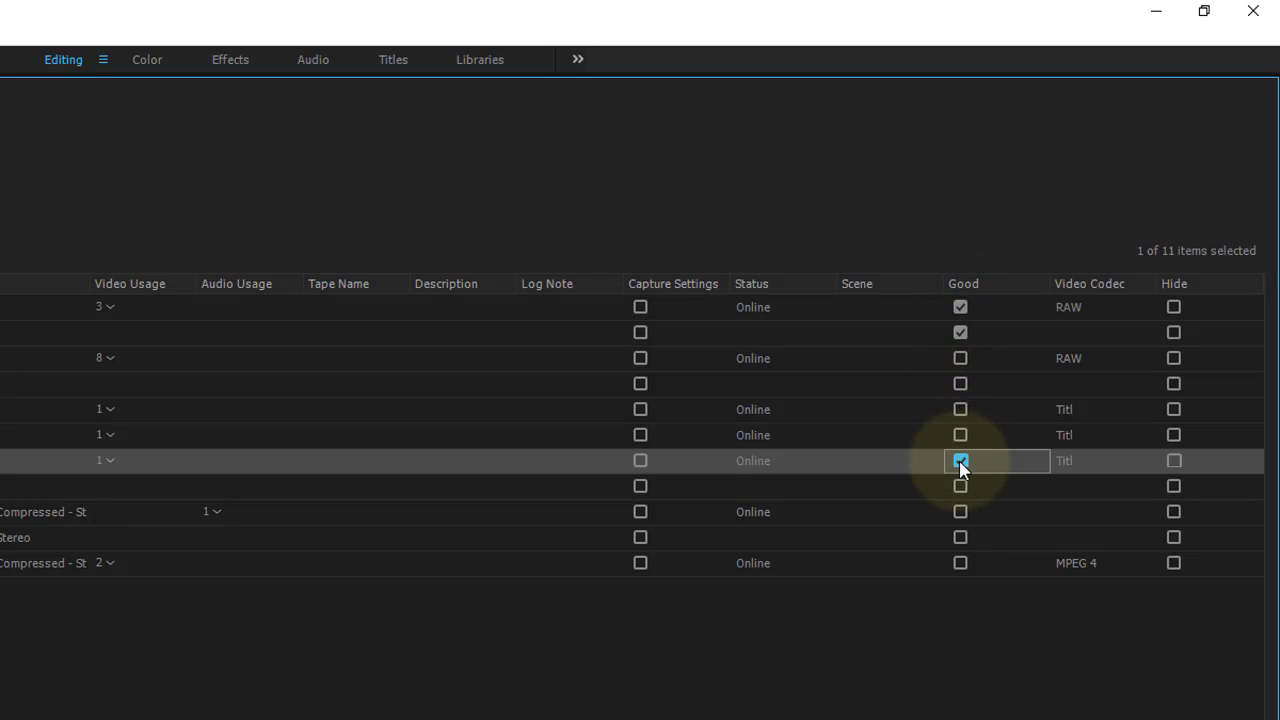
Step: Expand the CAMERA bin and tick Good for clips MVI_9685, MVI_9686 and MVI_9687
key("End")
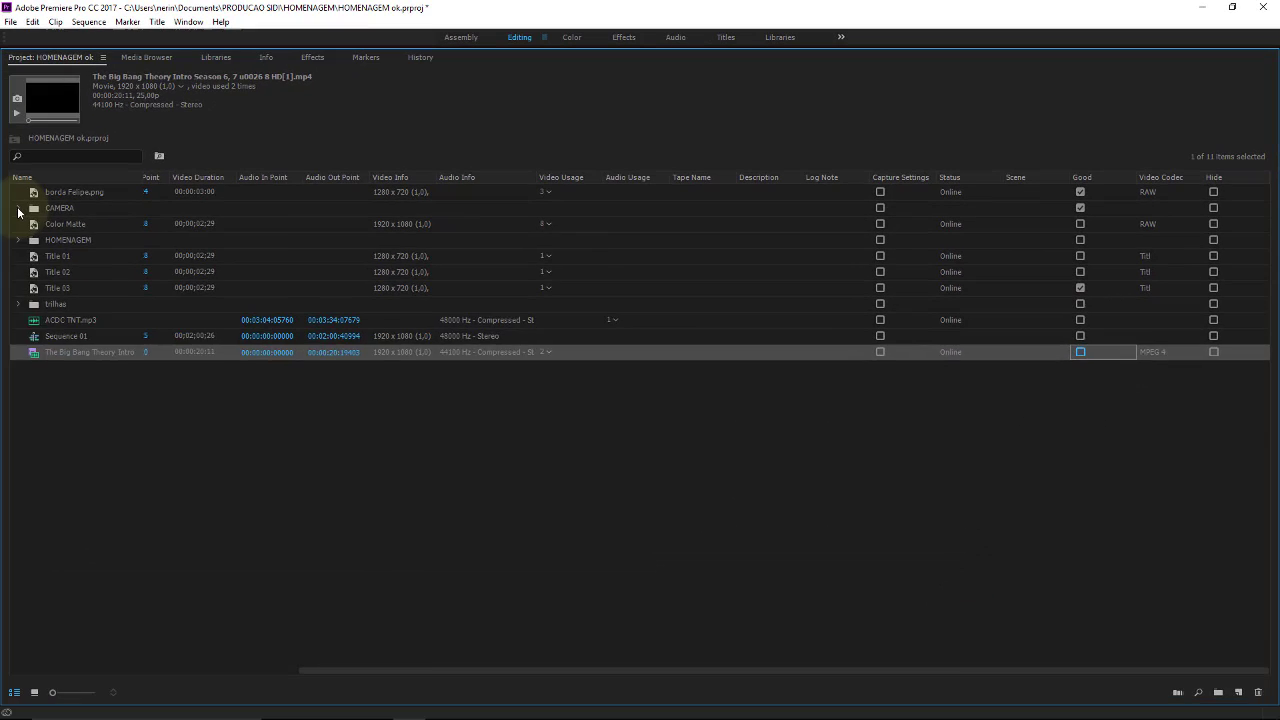
left_click(18, 207)
left_click(58, 207)
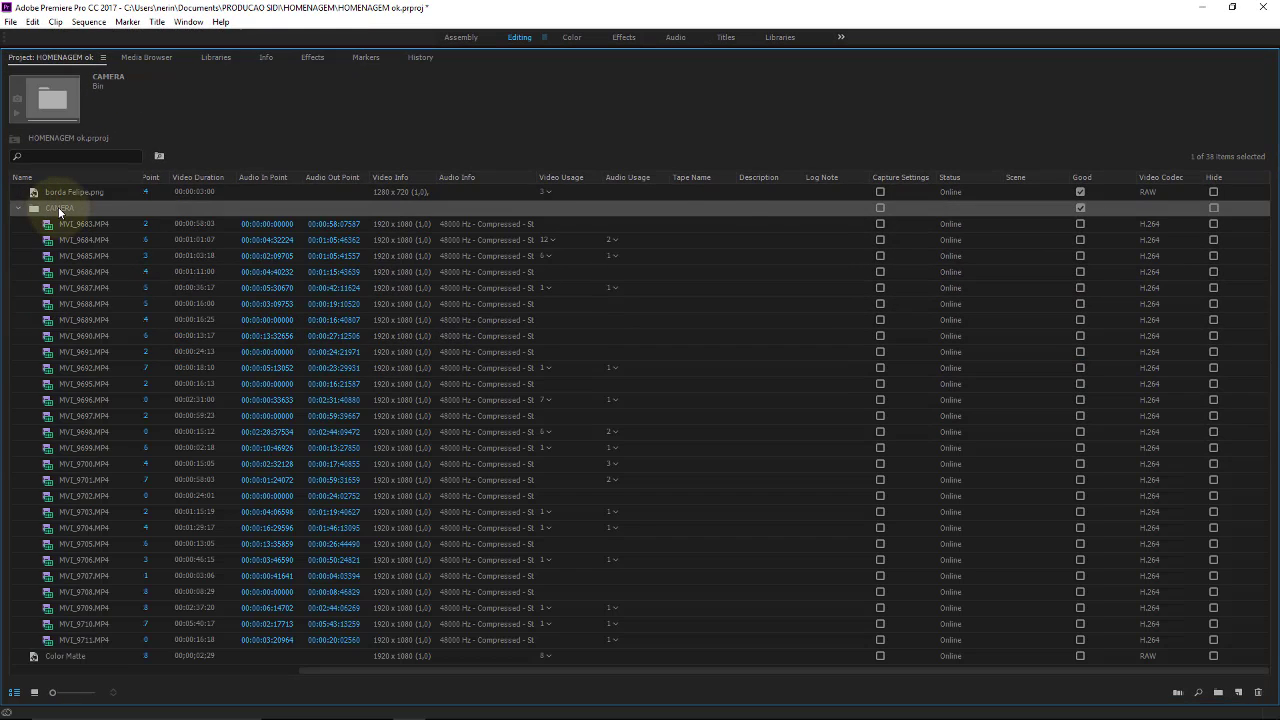
left_click(1080, 225)
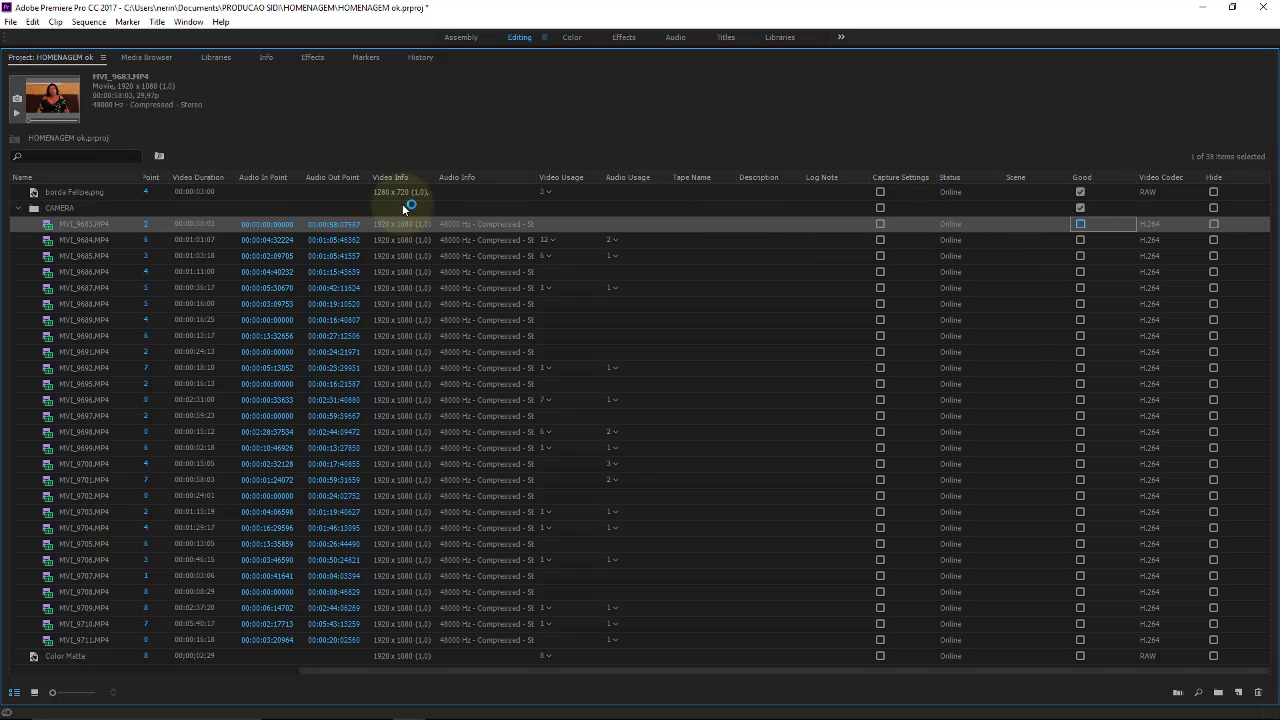
left_click(1079, 257)
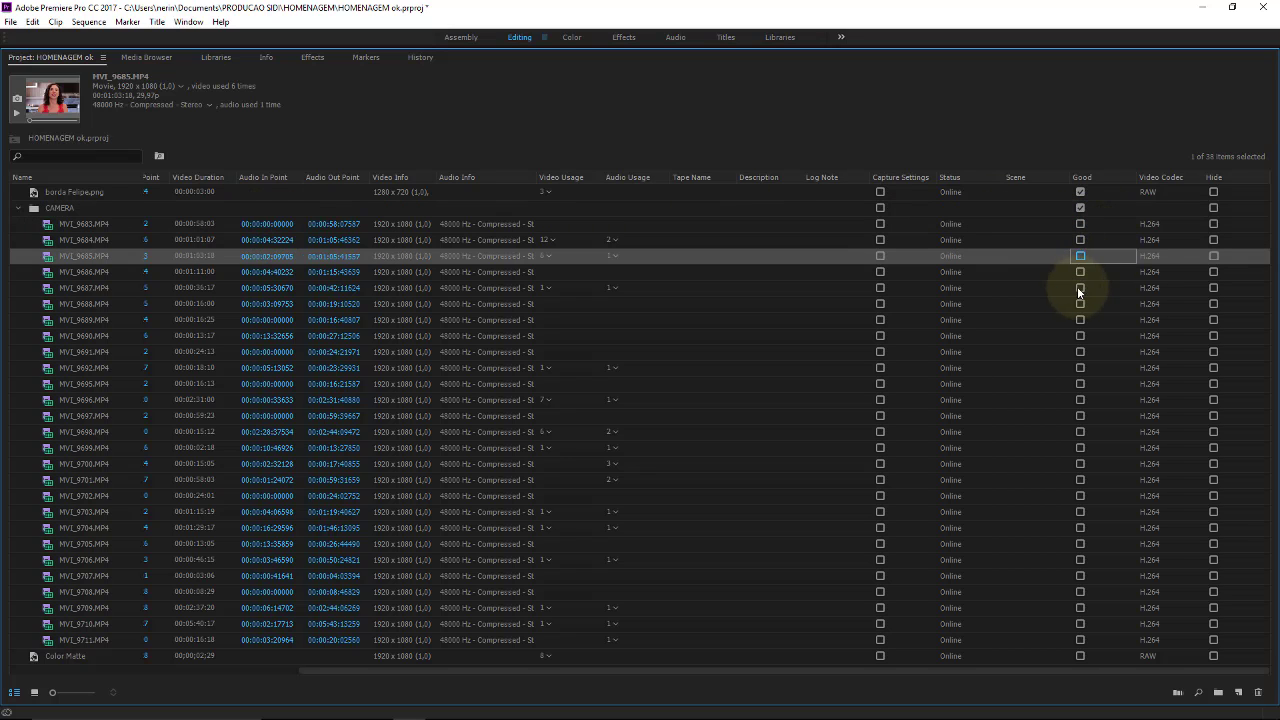
left_click(1081, 289)
left_click(1081, 287)
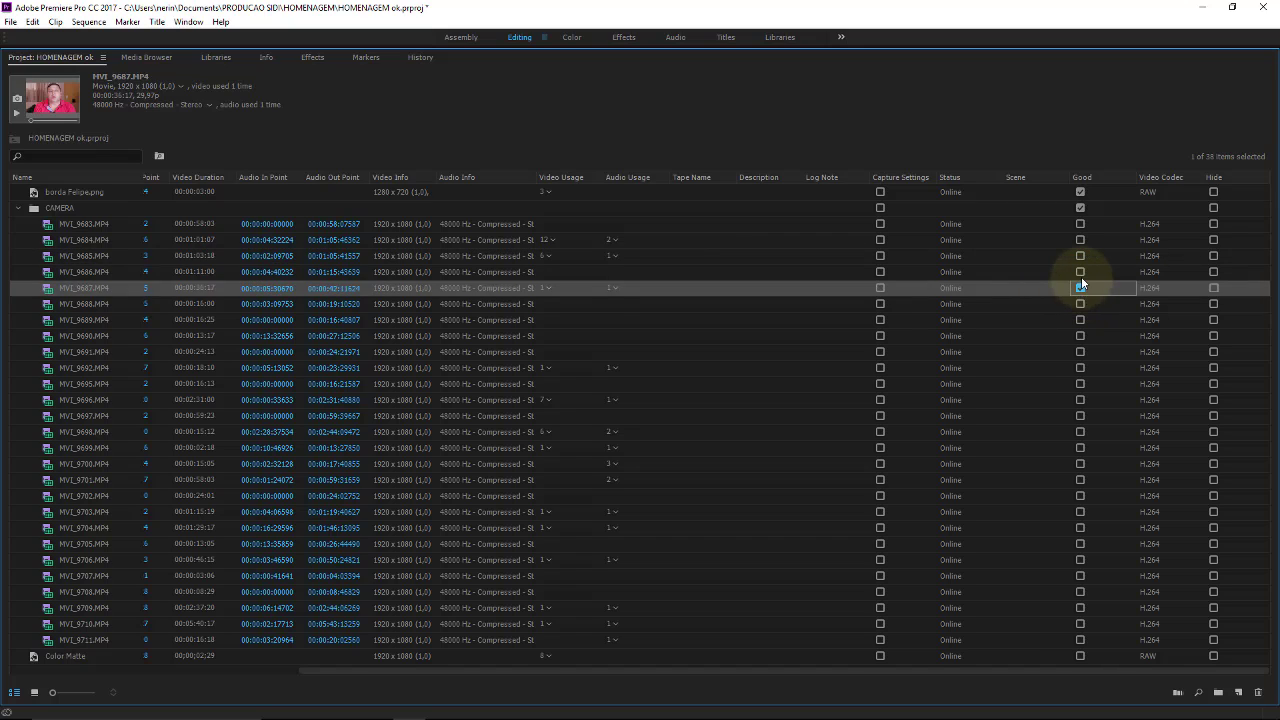
left_click(1080, 272)
left_click(1080, 271)
left_click(1080, 256)
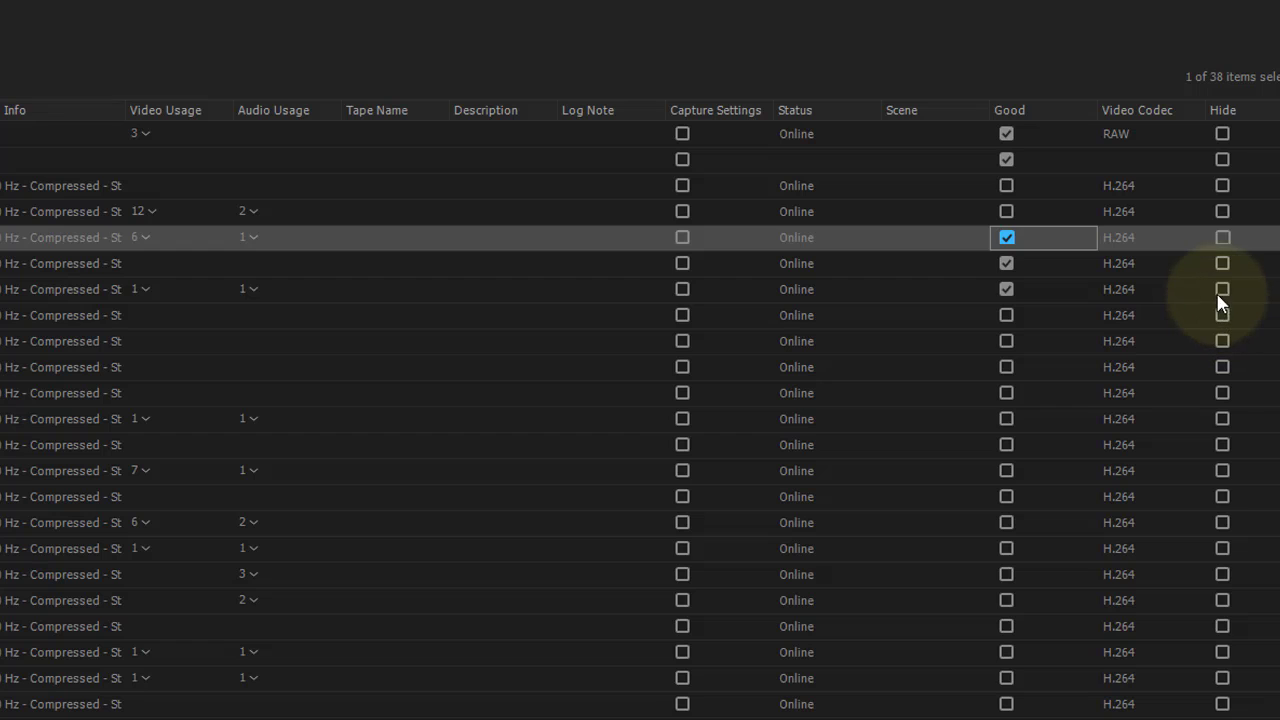
Step: Tick Hide for clips MVI_9687 through MVI_9692 in the Project list
left_click(1222, 287)
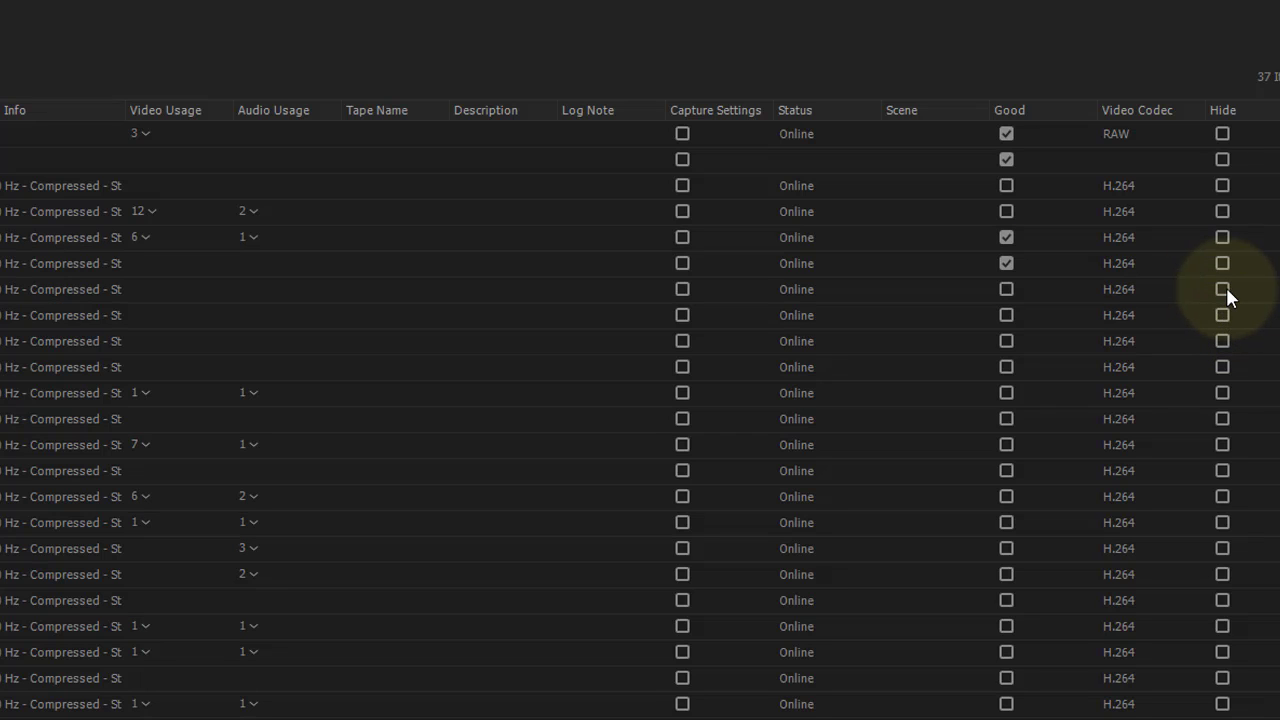
left_click(1223, 288)
left_click(1223, 288)
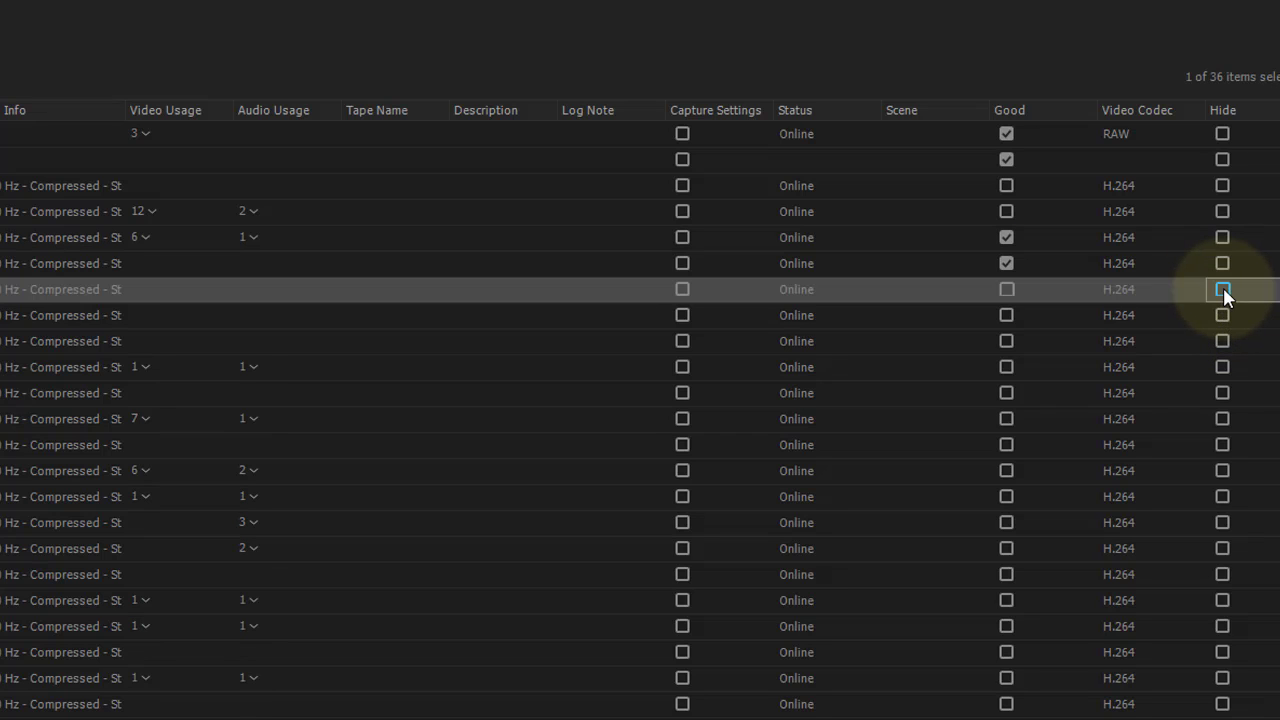
left_click(1222, 288)
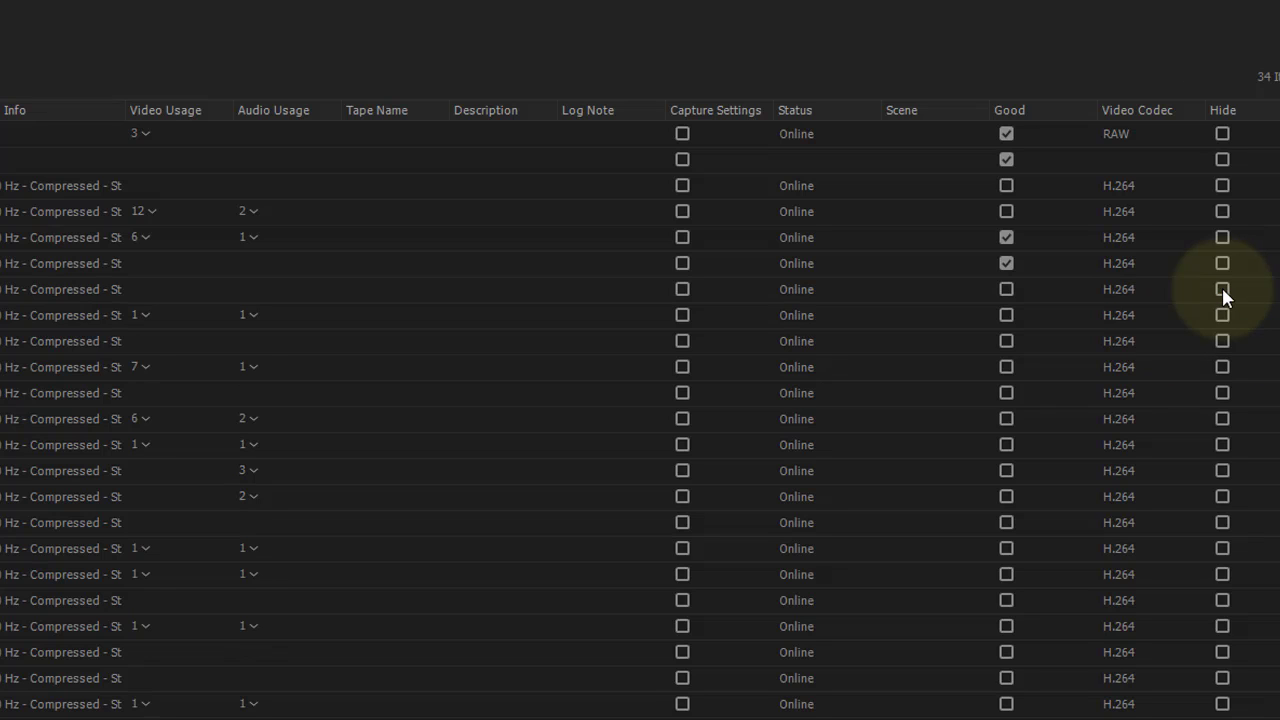
left_click(1222, 288)
left_click(1222, 288)
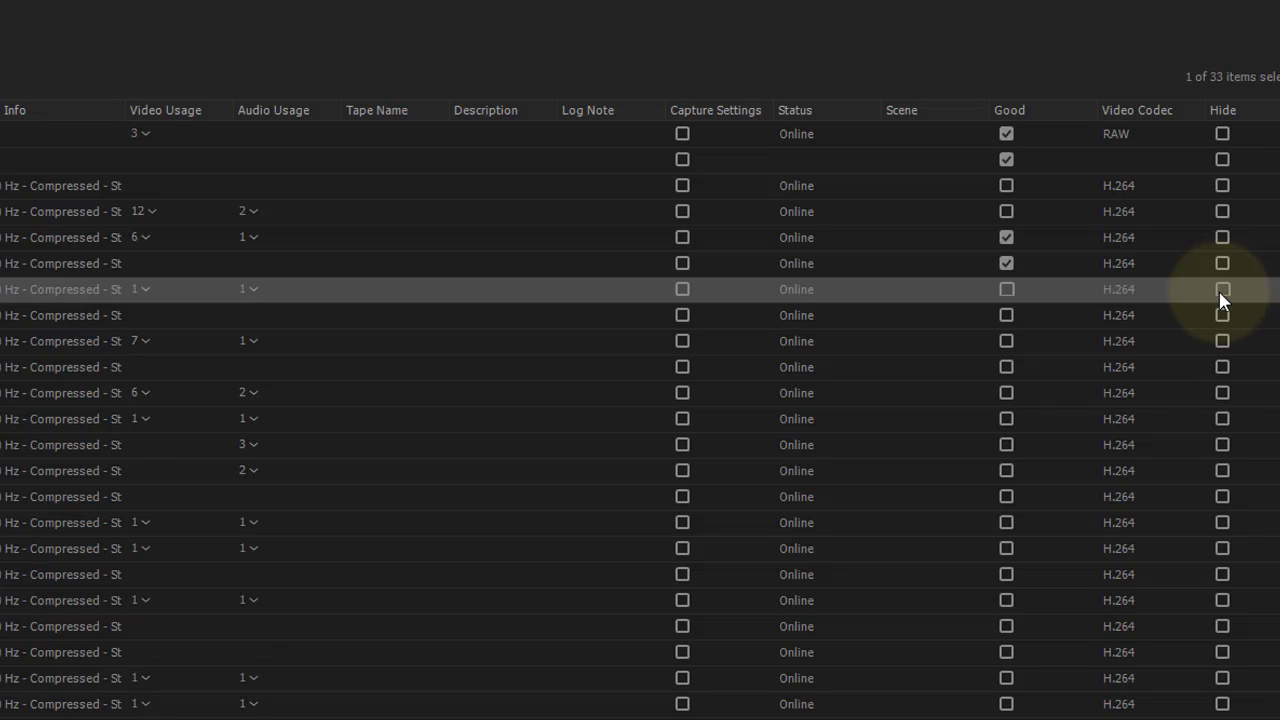
left_click(1222, 289)
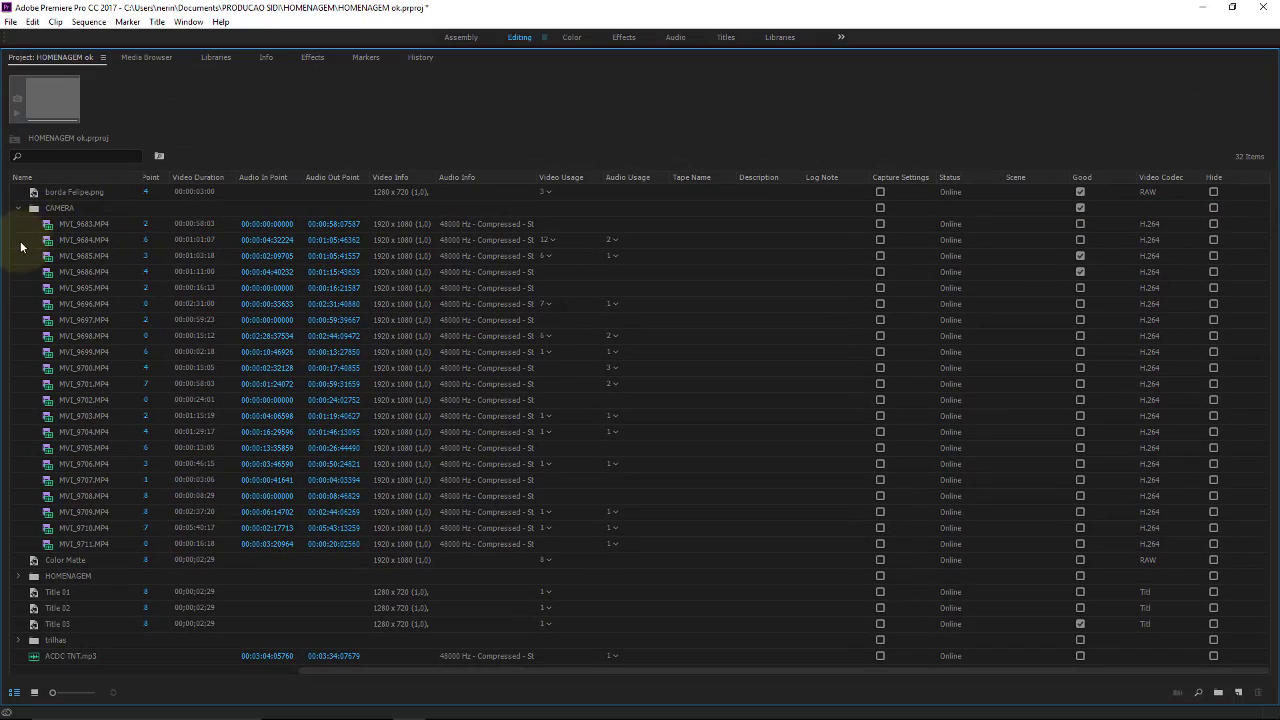
Step: Toggle View Hidden on, off, and on again so the 38 items including hidden clips display
right_click(27, 258)
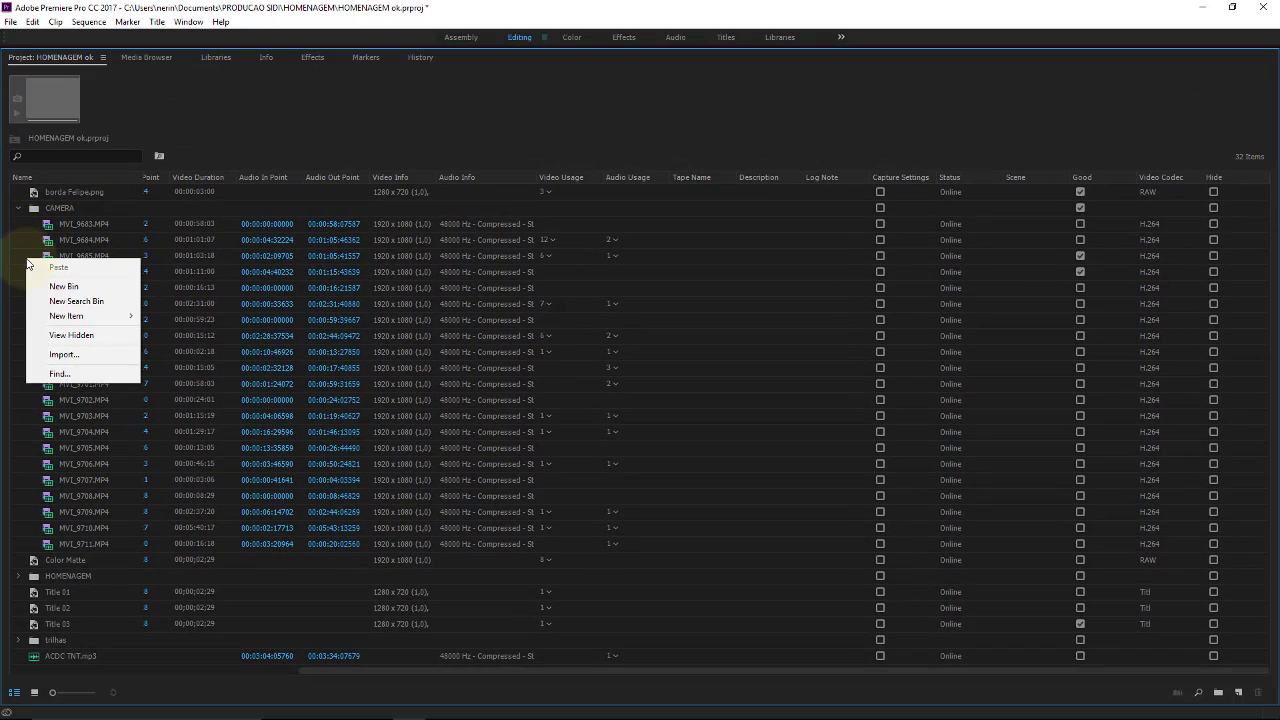
left_click(72, 335)
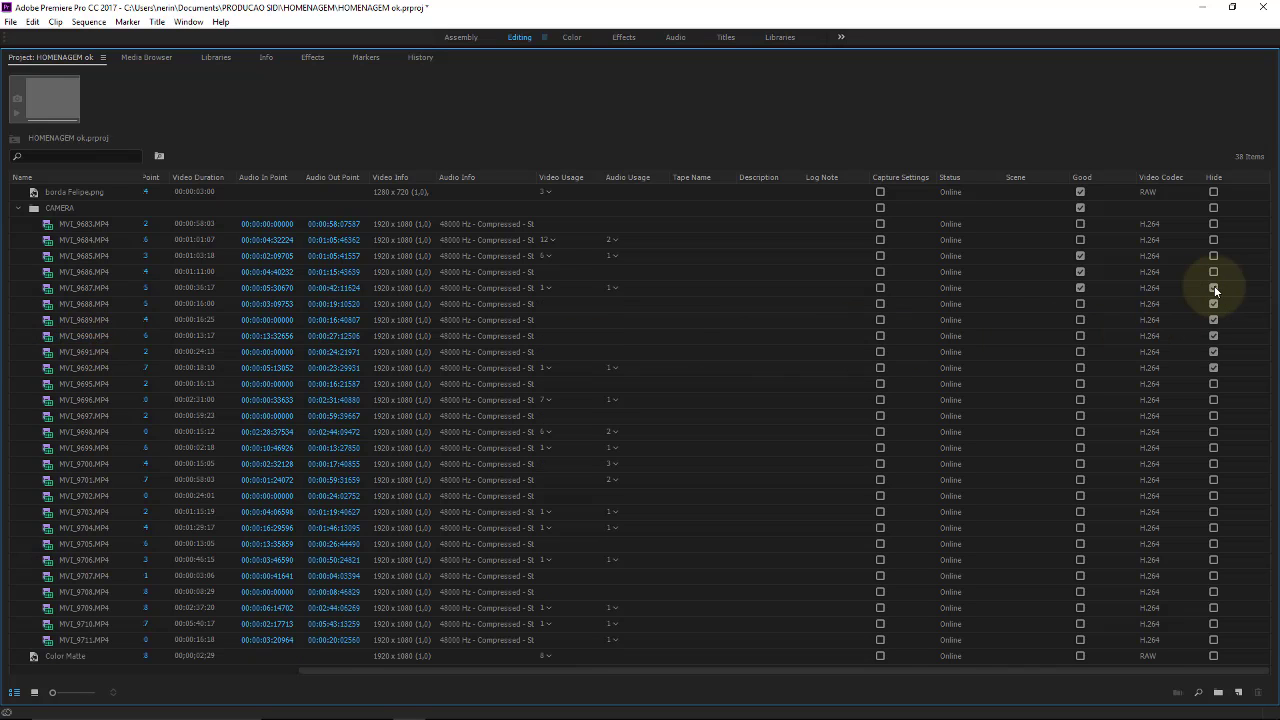
left_click(1213, 385)
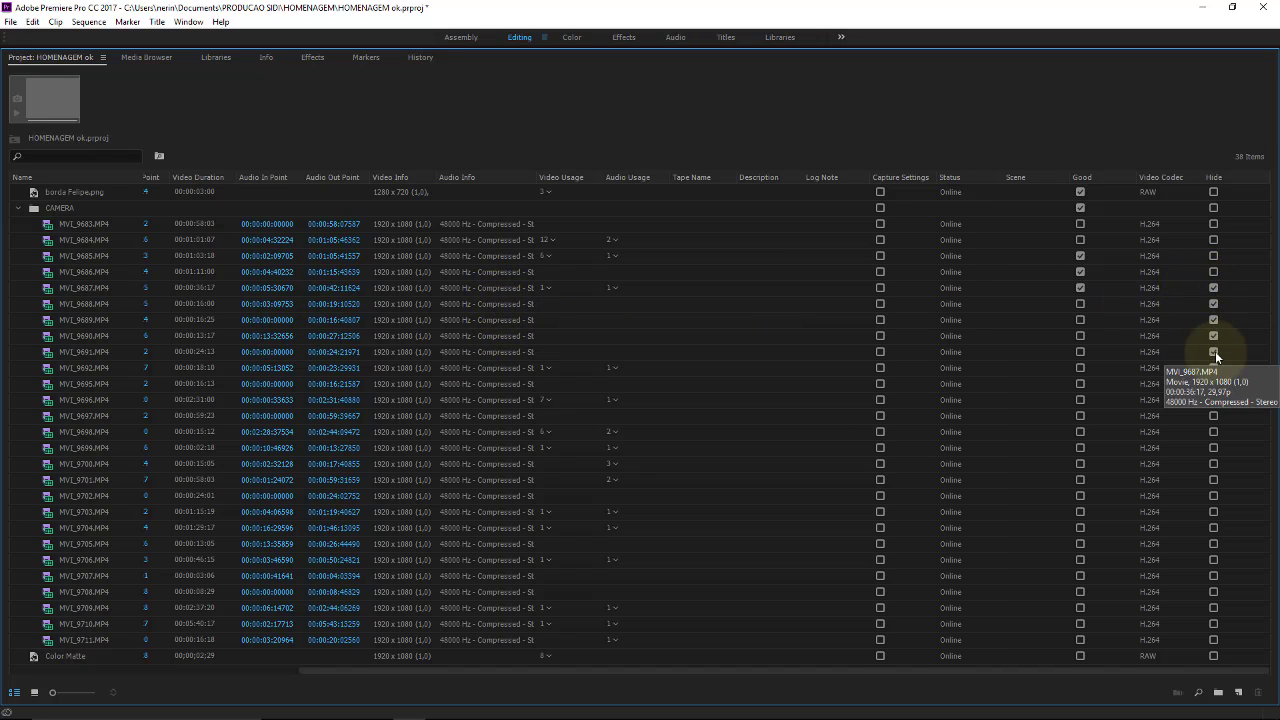
right_click(32, 325)
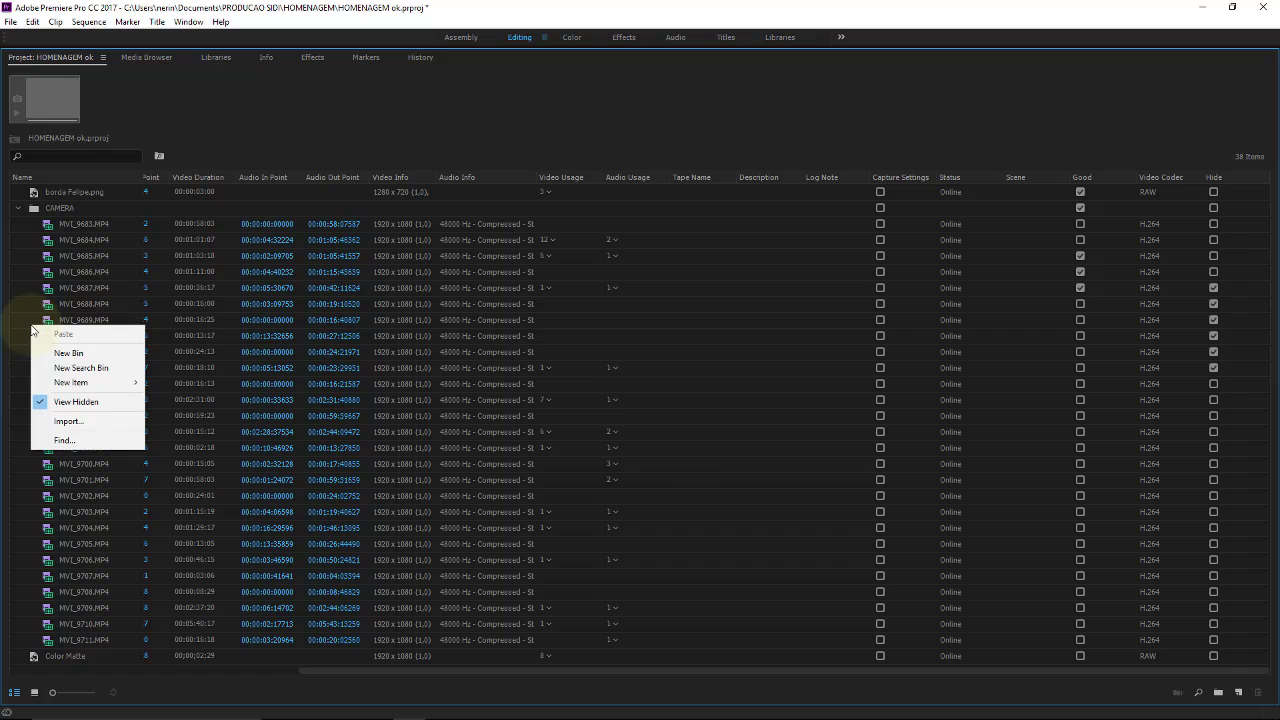
left_click(60, 404)
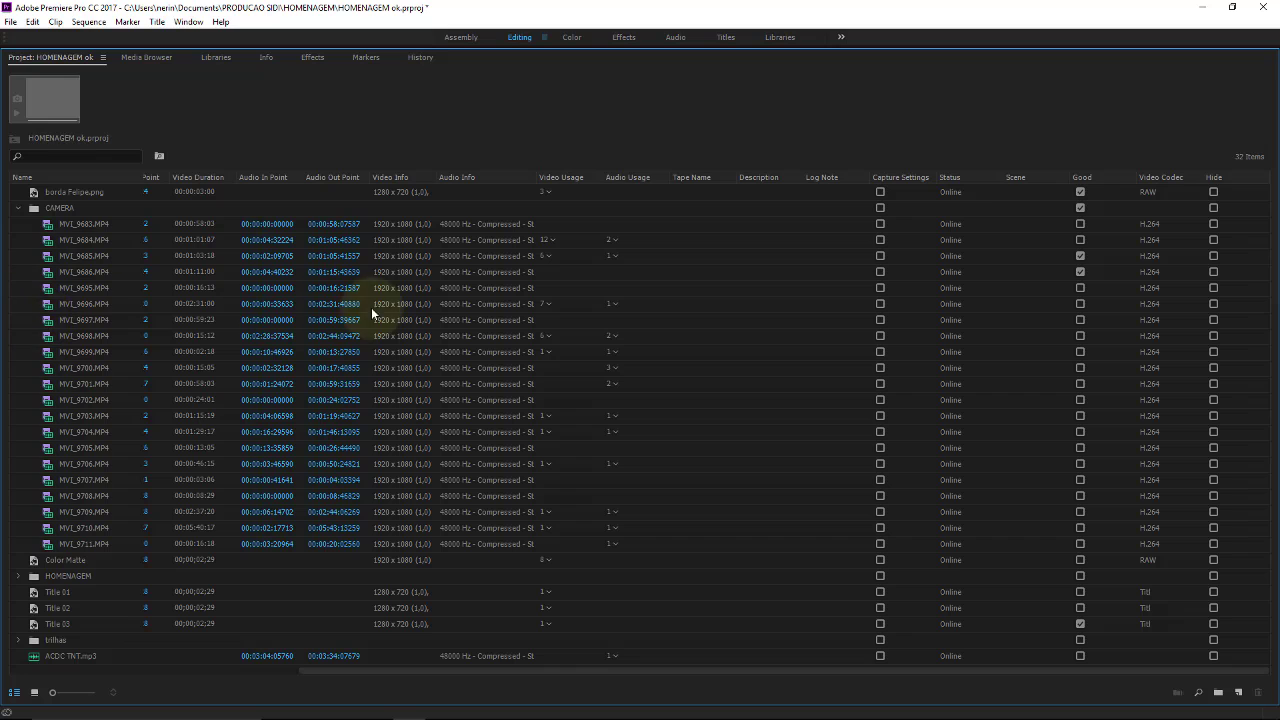
right_click(23, 295)
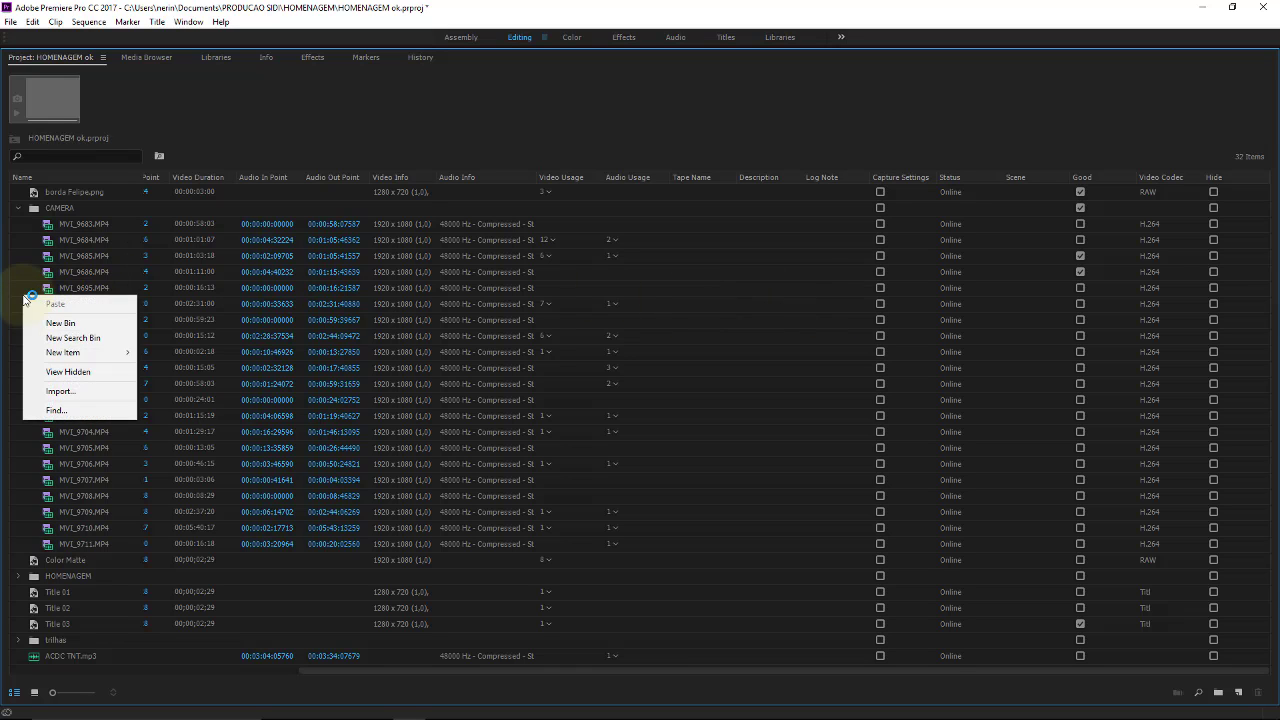
left_click(57, 376)
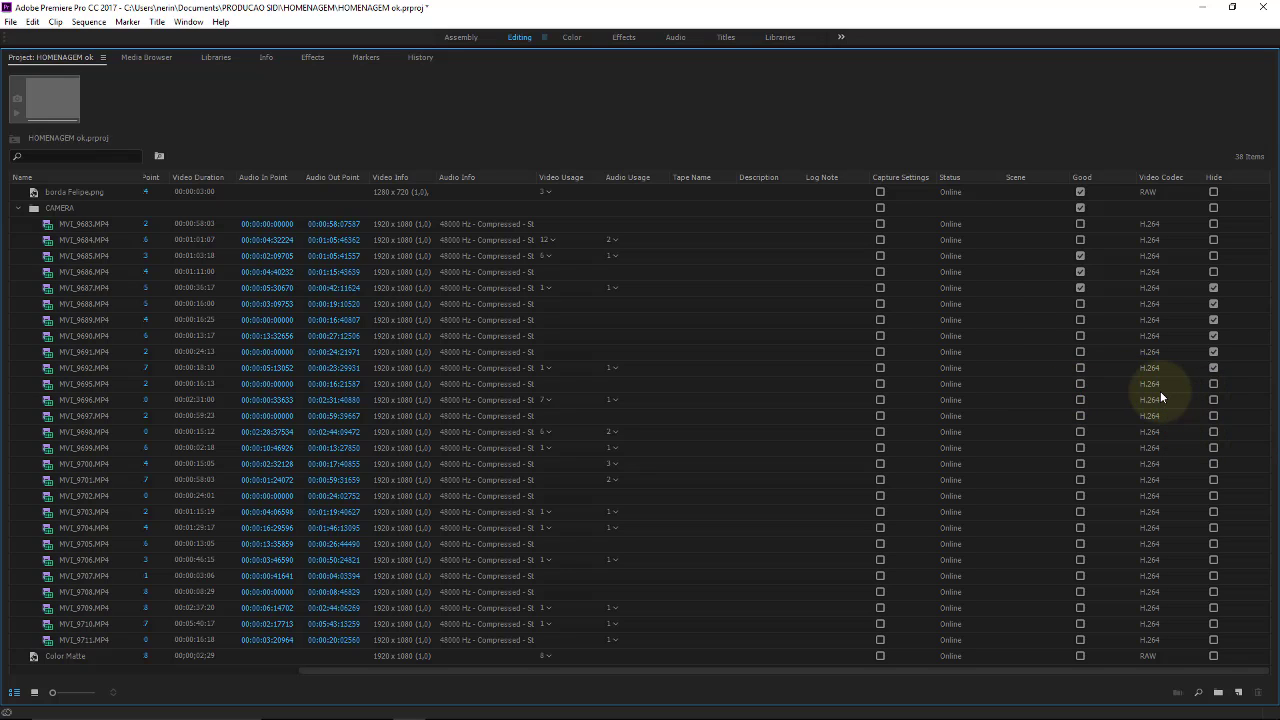
left_click(781, 206)
left_click(715, 191)
key("Tab")
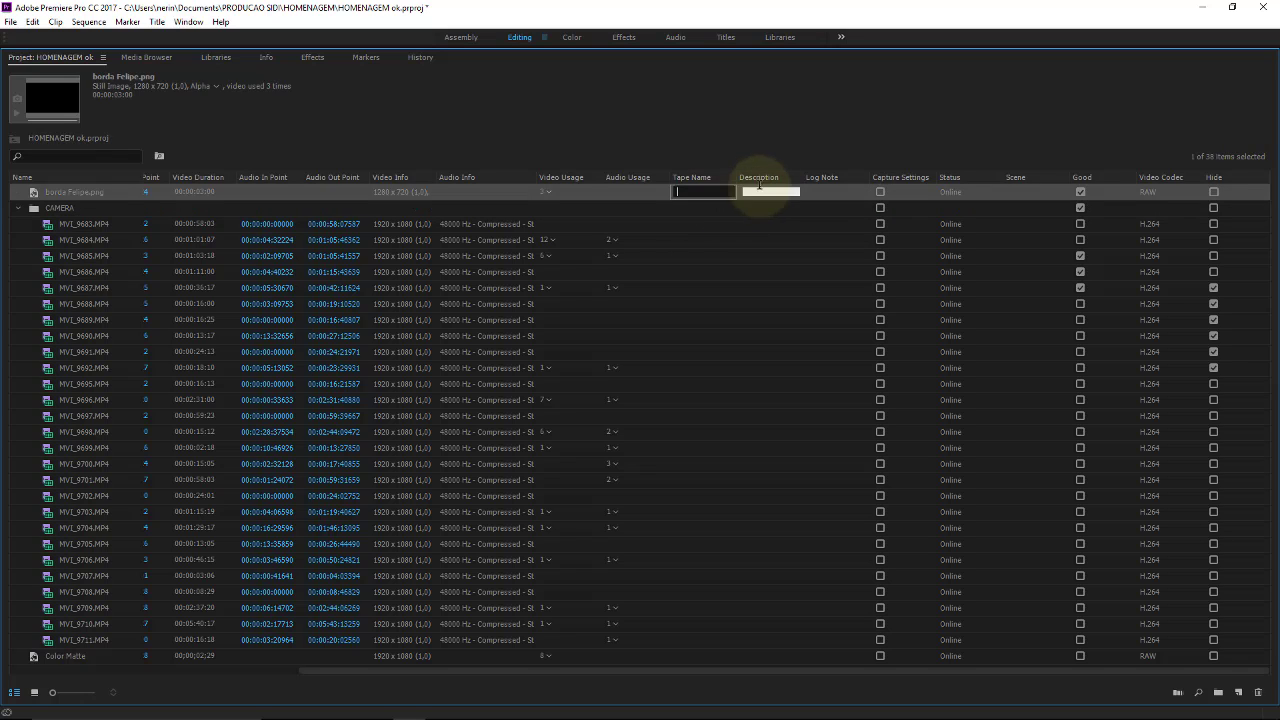
left_click(715, 191)
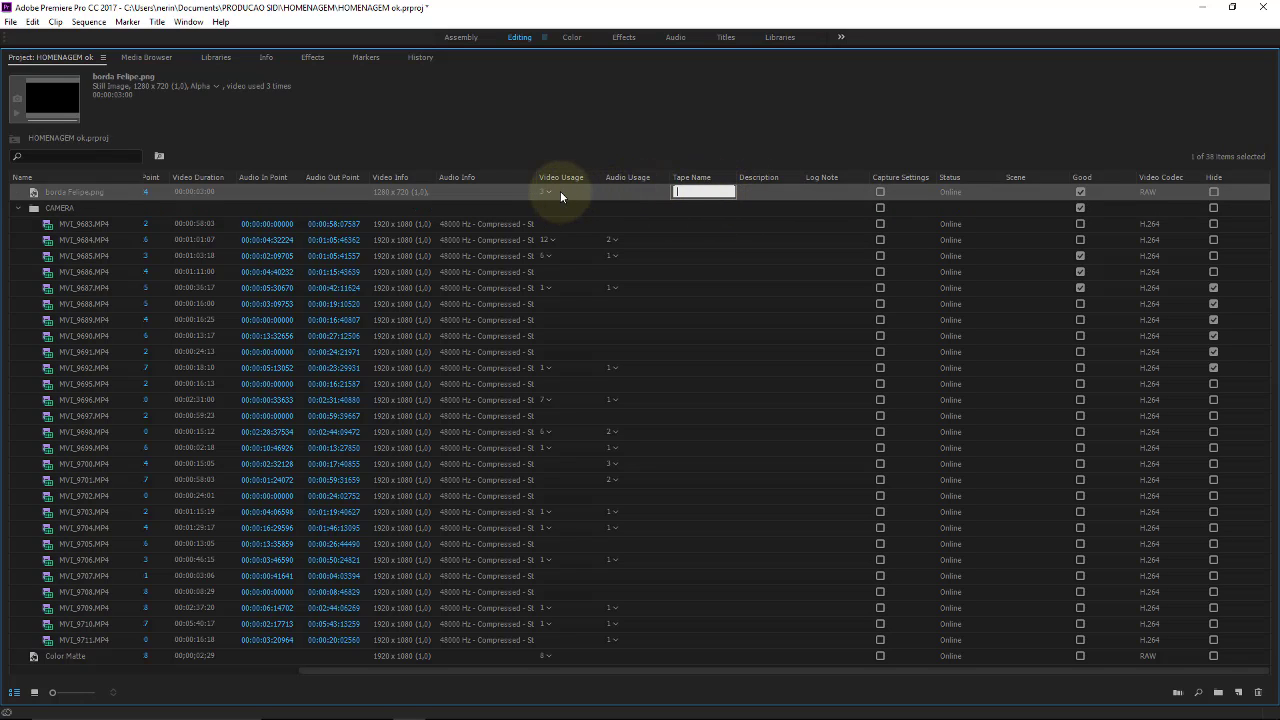
left_click(696, 191)
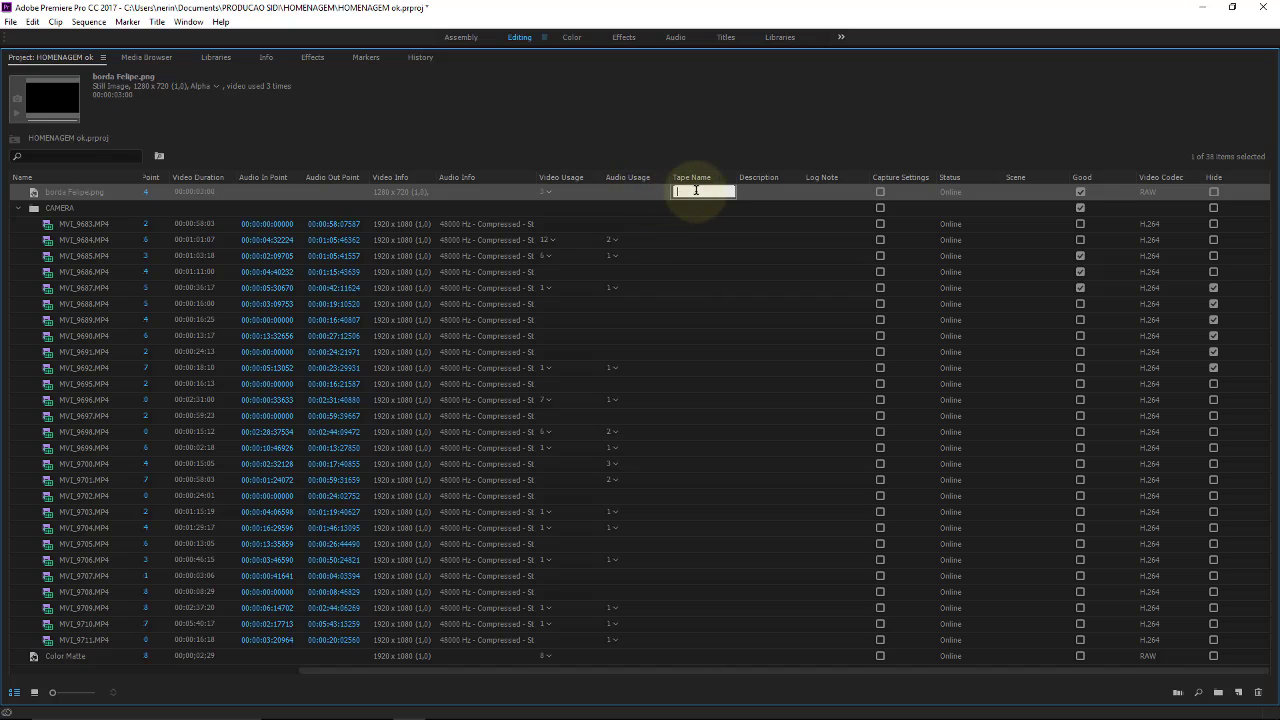
left_click(760, 191)
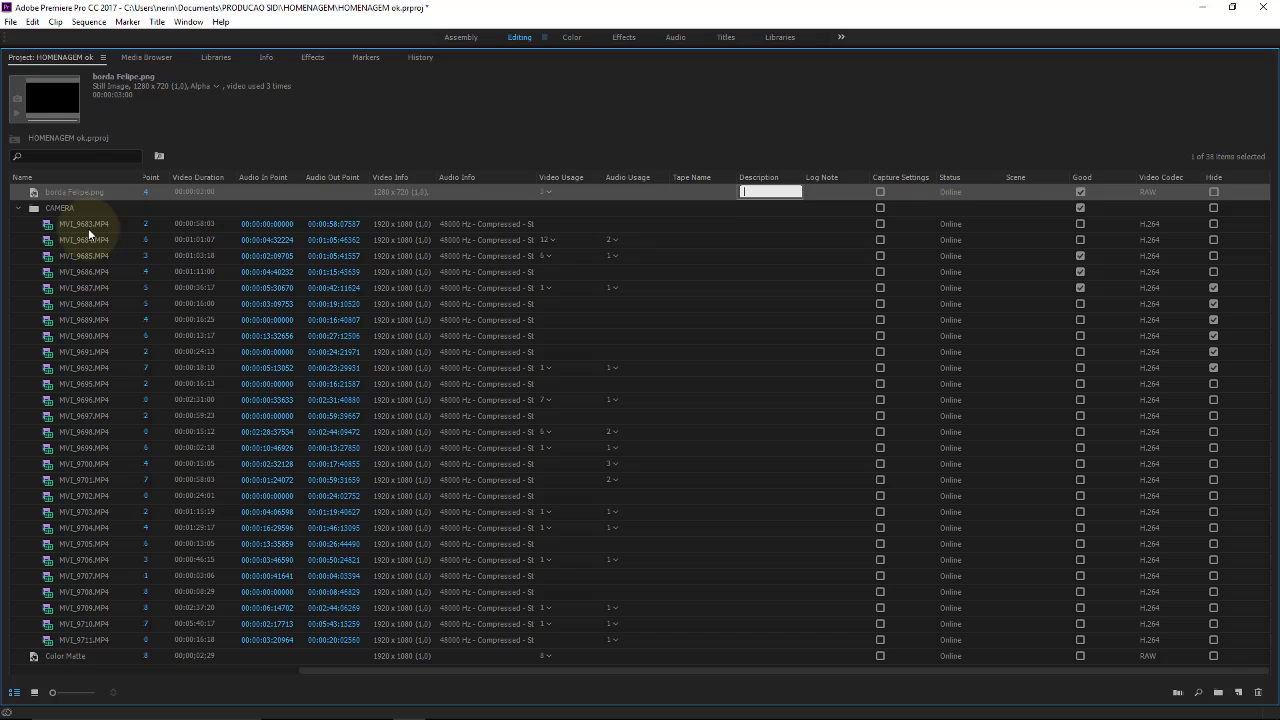
left_click(755, 223)
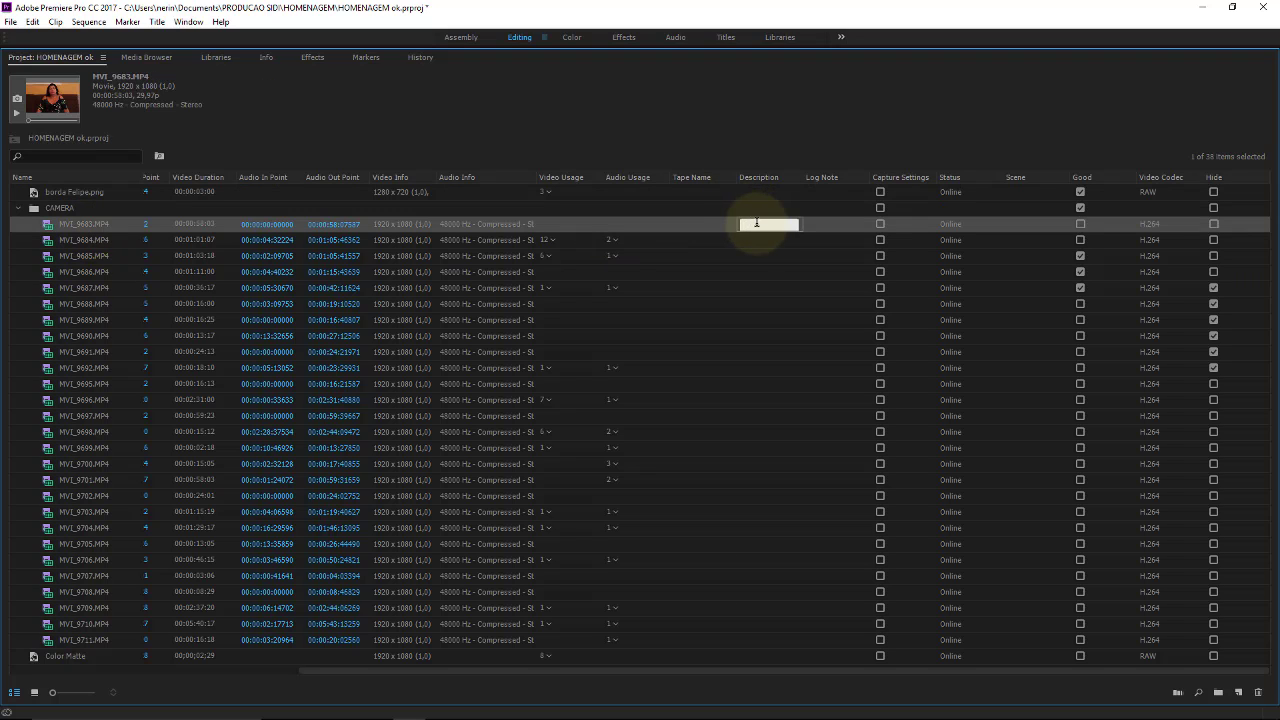
left_click(752, 240)
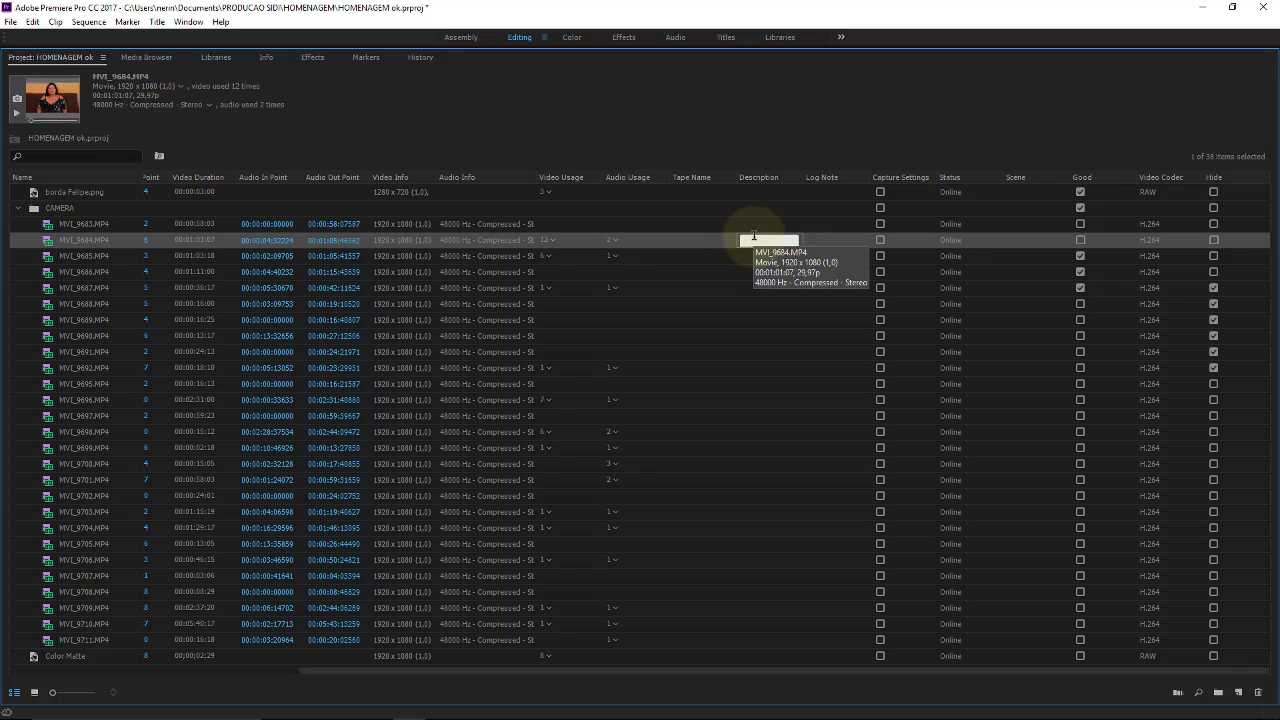
left_click(755, 256)
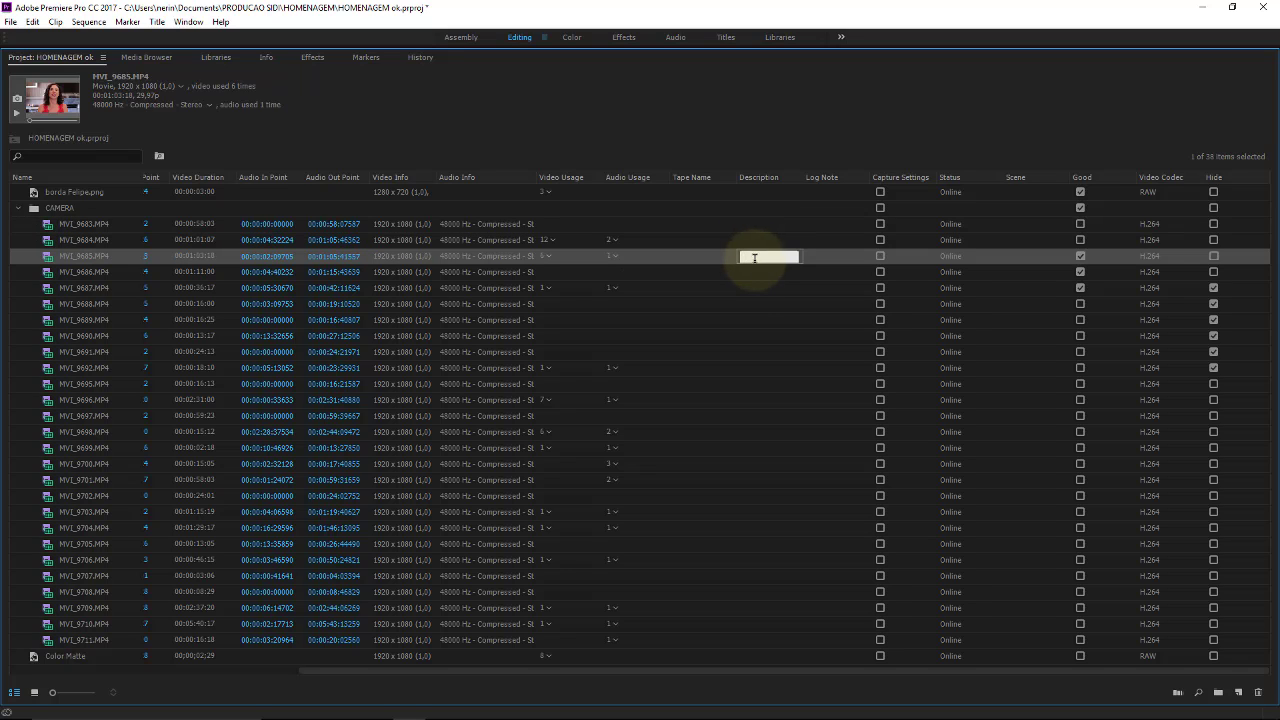
left_click(751, 270)
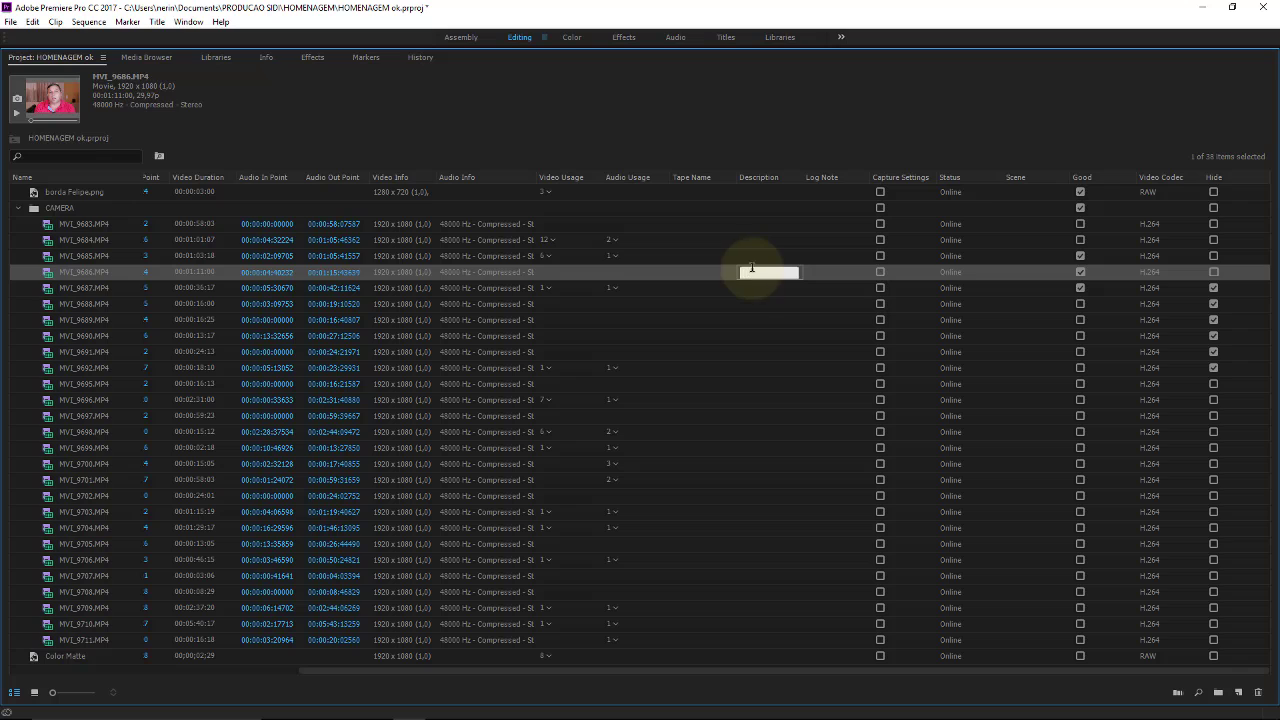
left_click(755, 287)
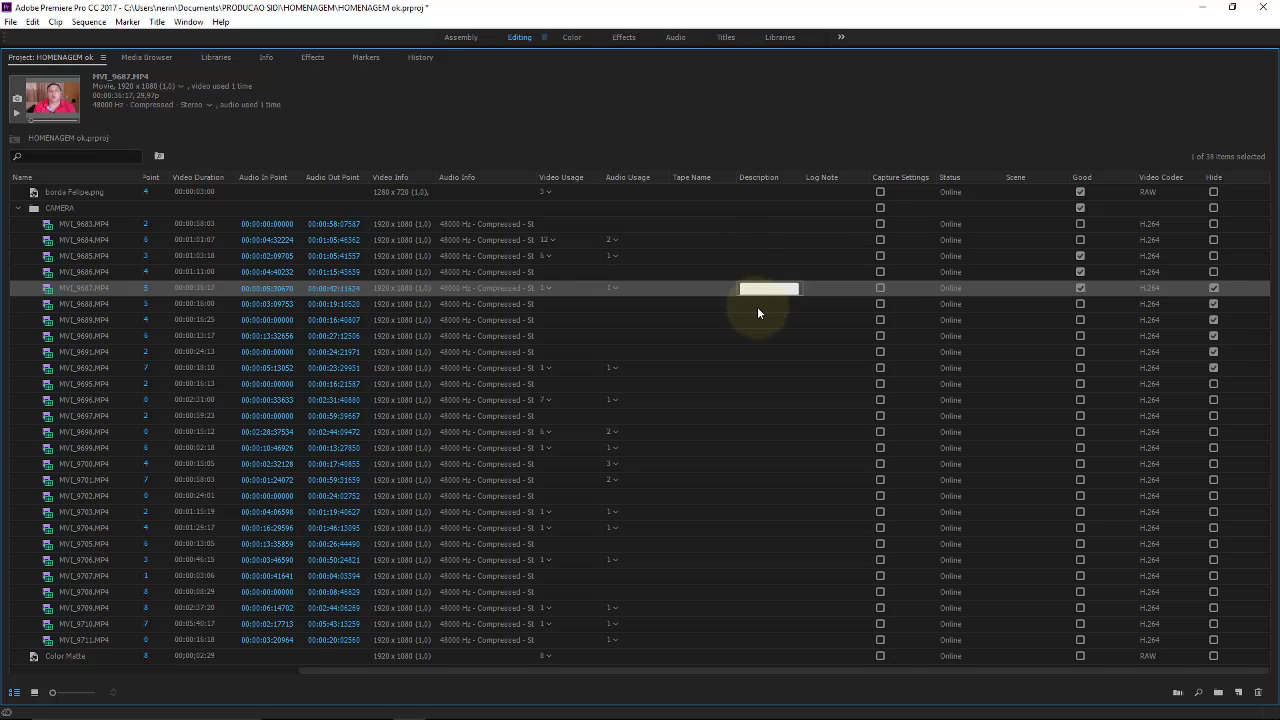
left_click(757, 306)
left_click(761, 319)
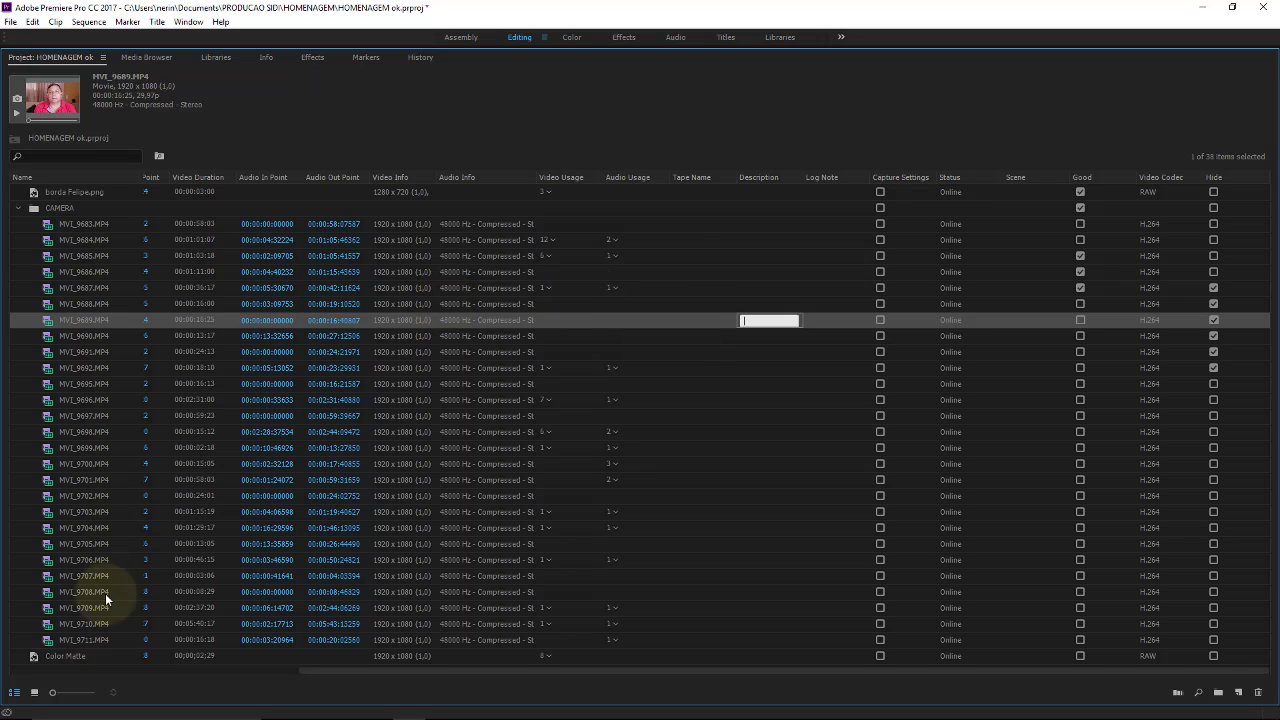
Step: Switch to Icon View and open the CAMERA bin as a larger floating window near the centre
left_click(34, 693)
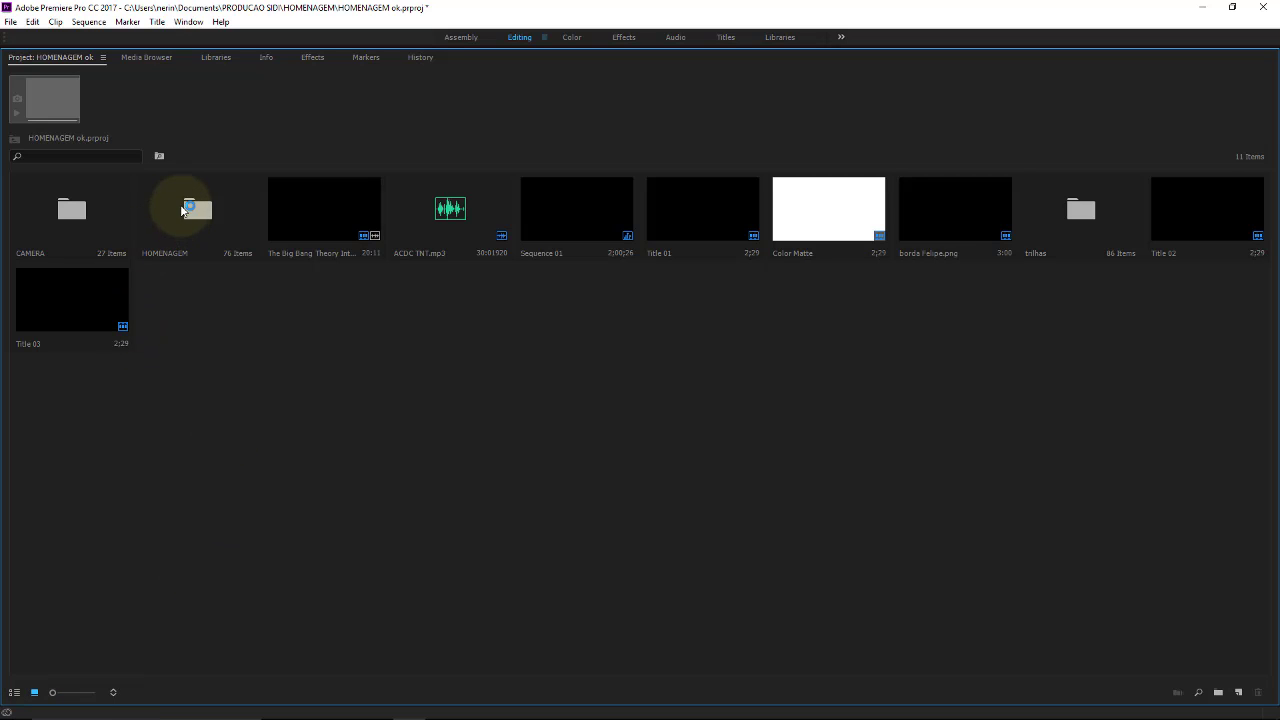
double_click(75, 210)
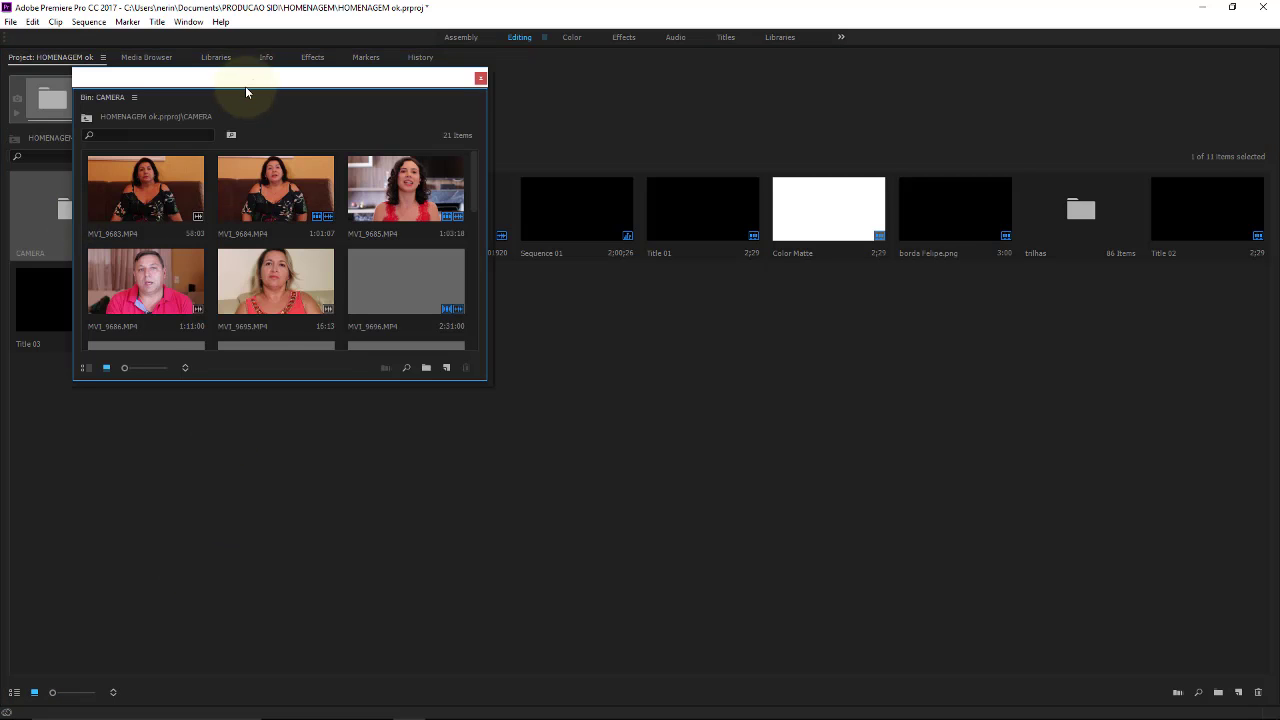
left_click_drag(246, 92, 371, 344)
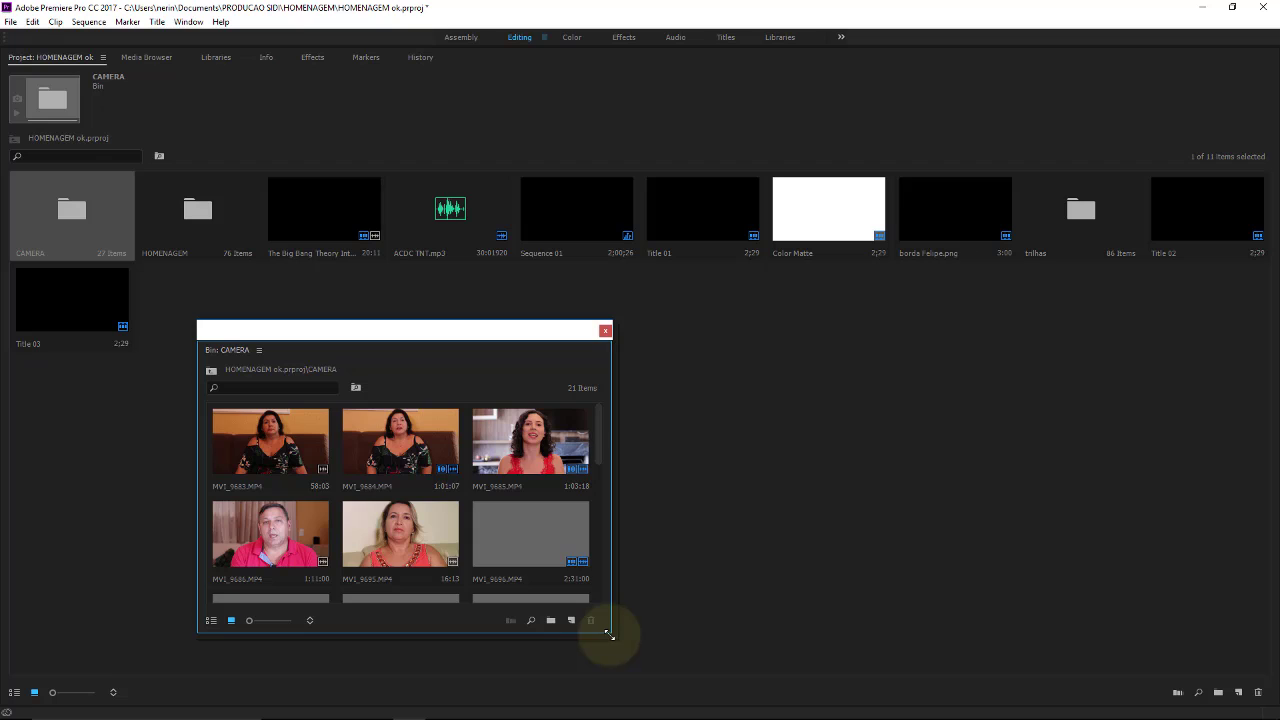
left_click_drag(608, 633, 760, 683)
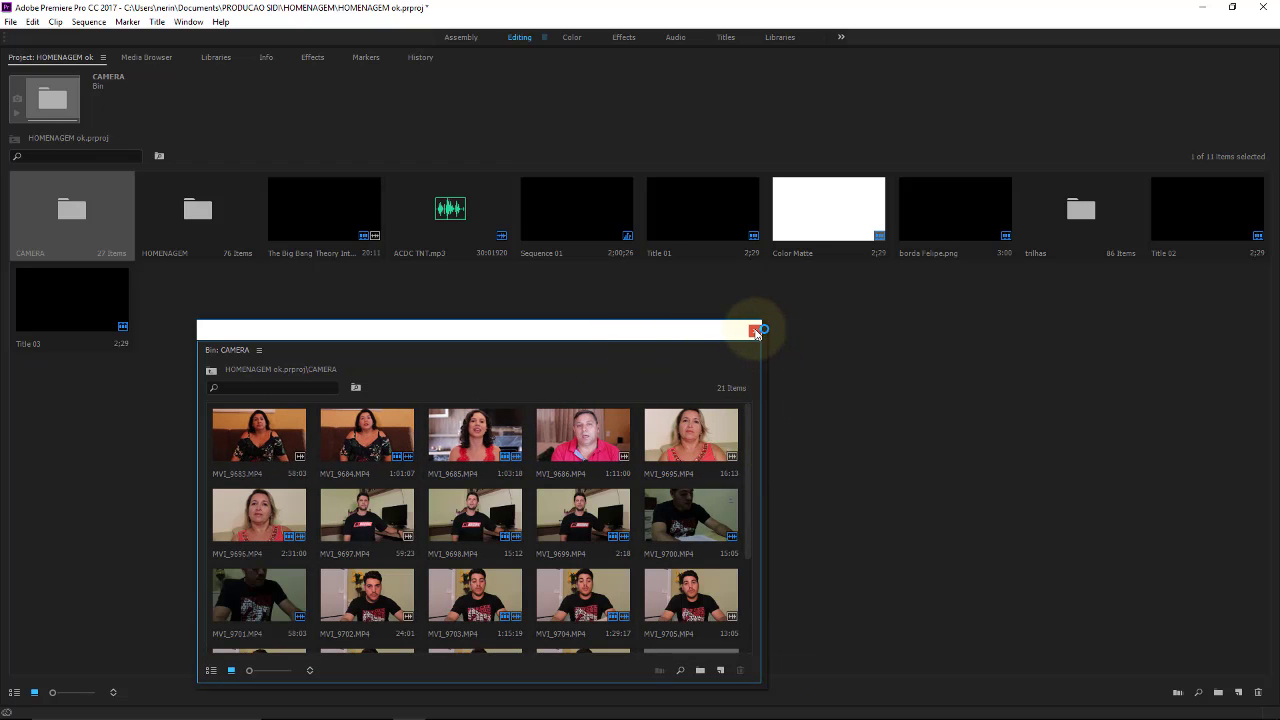
Step: Turn on the floating CAMERA bin's Preview Area and nudge the window up and left
left_click(260, 350)
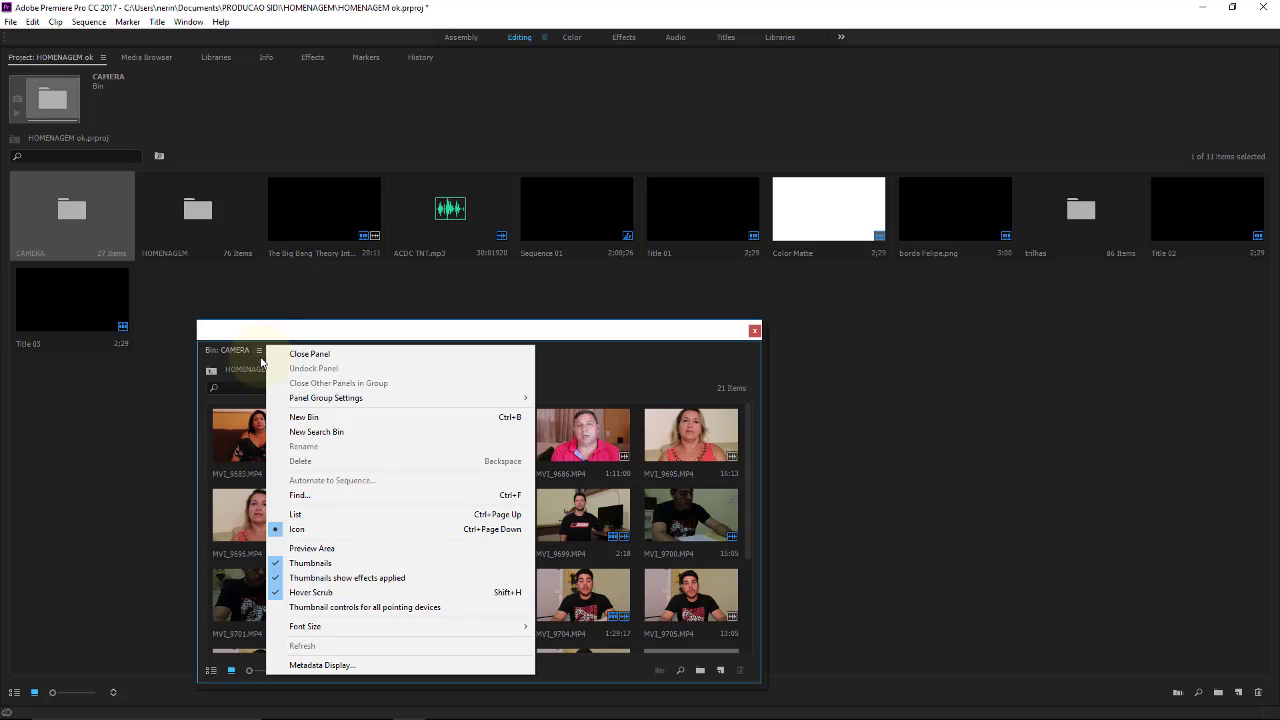
left_click(330, 548)
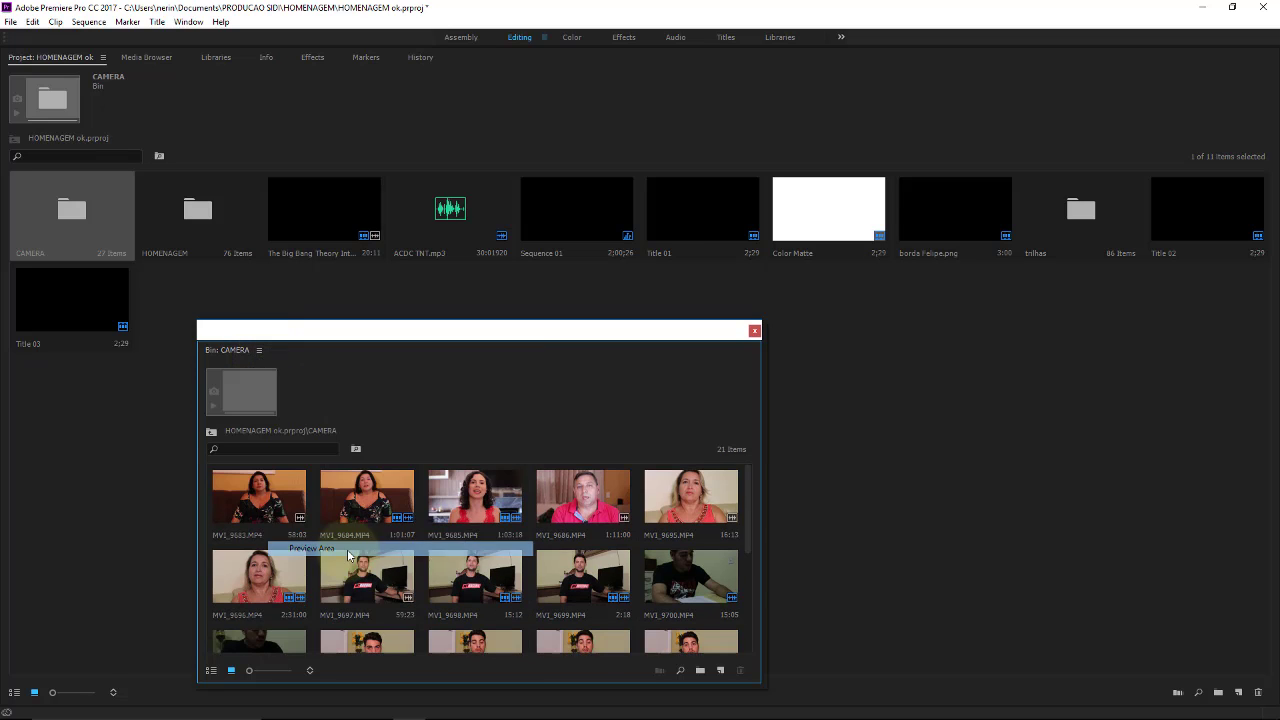
left_click_drag(331, 329, 311, 263)
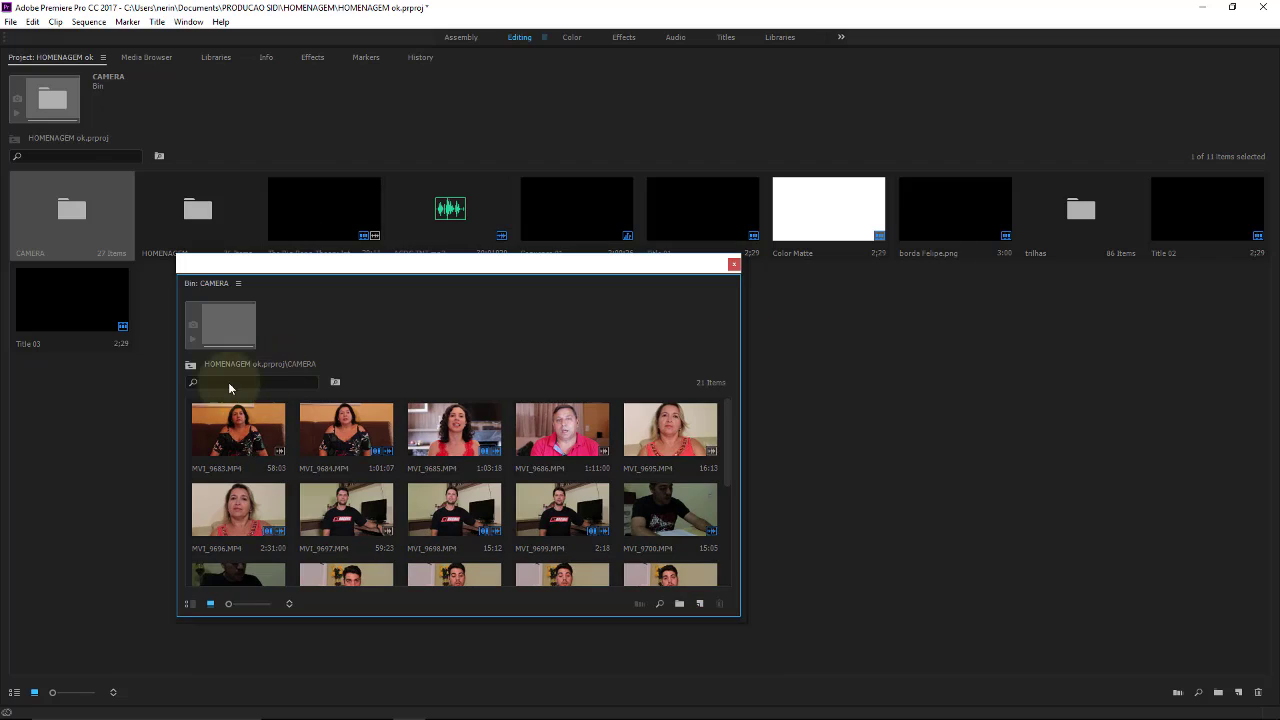
Step: Select MVI_9683 and play and scrub it in the preview area
left_click(238, 428)
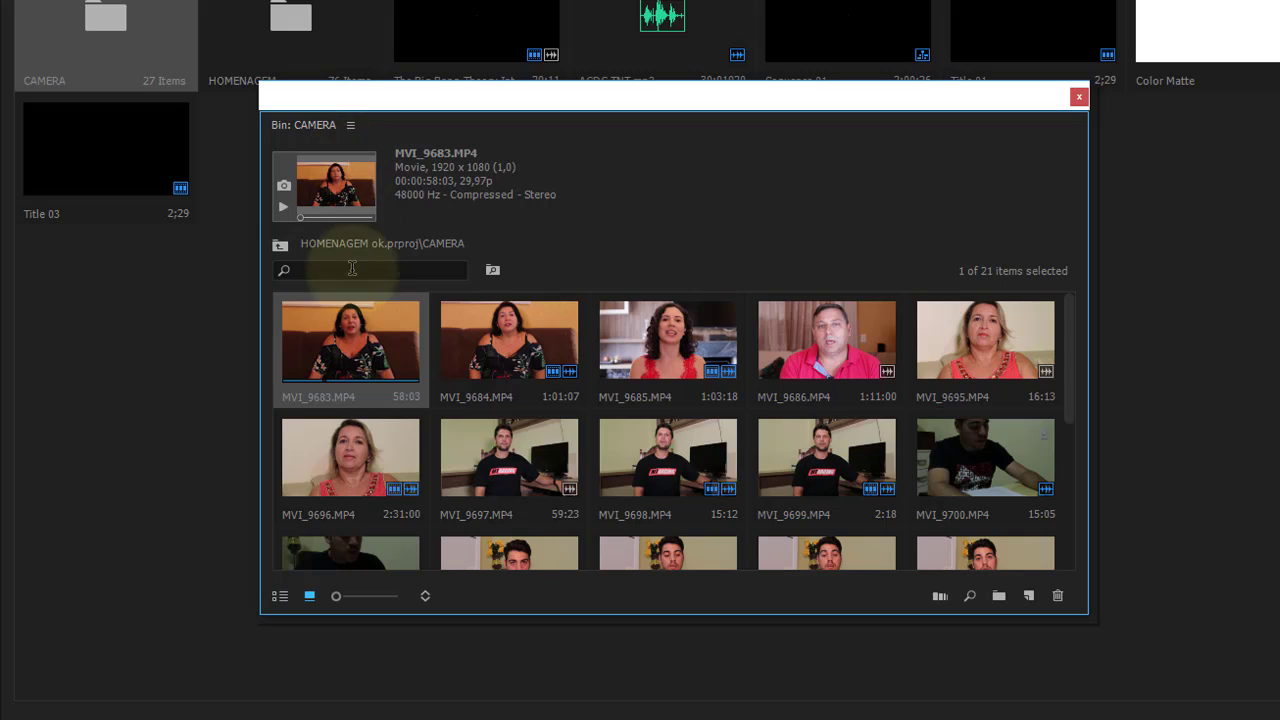
left_click(287, 207)
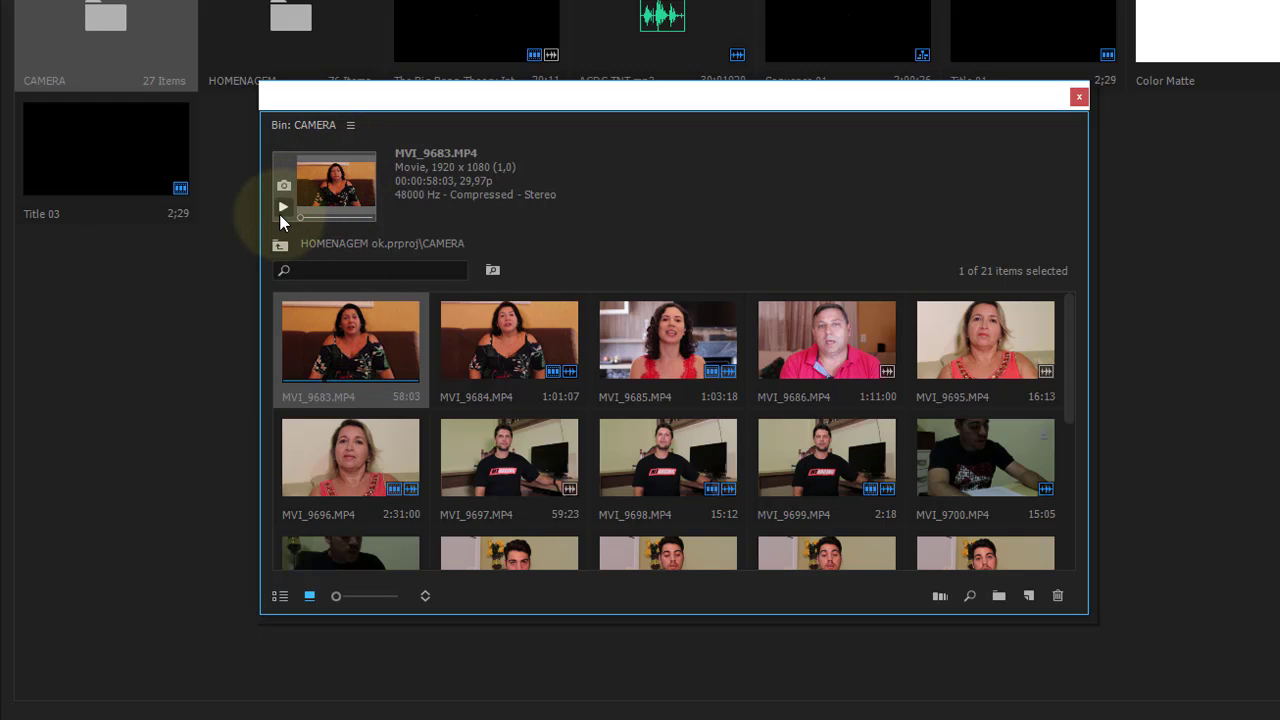
left_click_drag(301, 216, 339, 217)
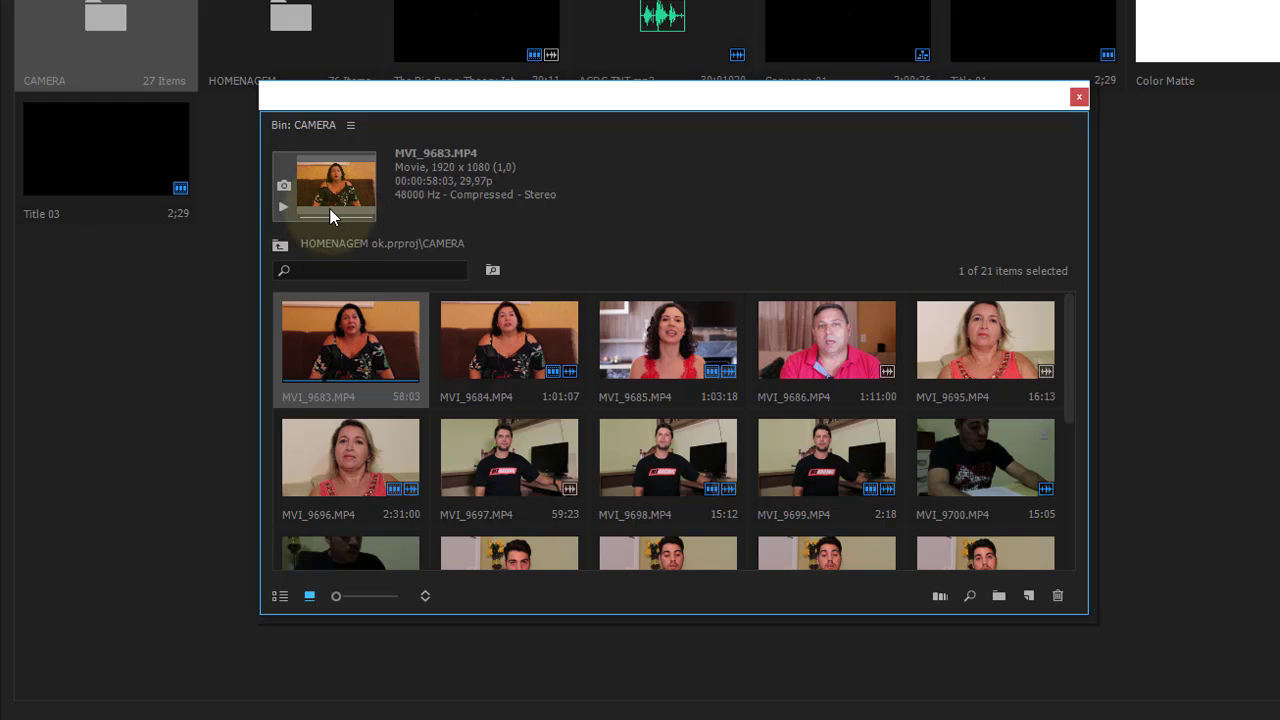
left_click(331, 206)
Step: Set an earlier frame as MVI_9683's poster frame, then select MVI_9700 for preview
left_click(311, 216)
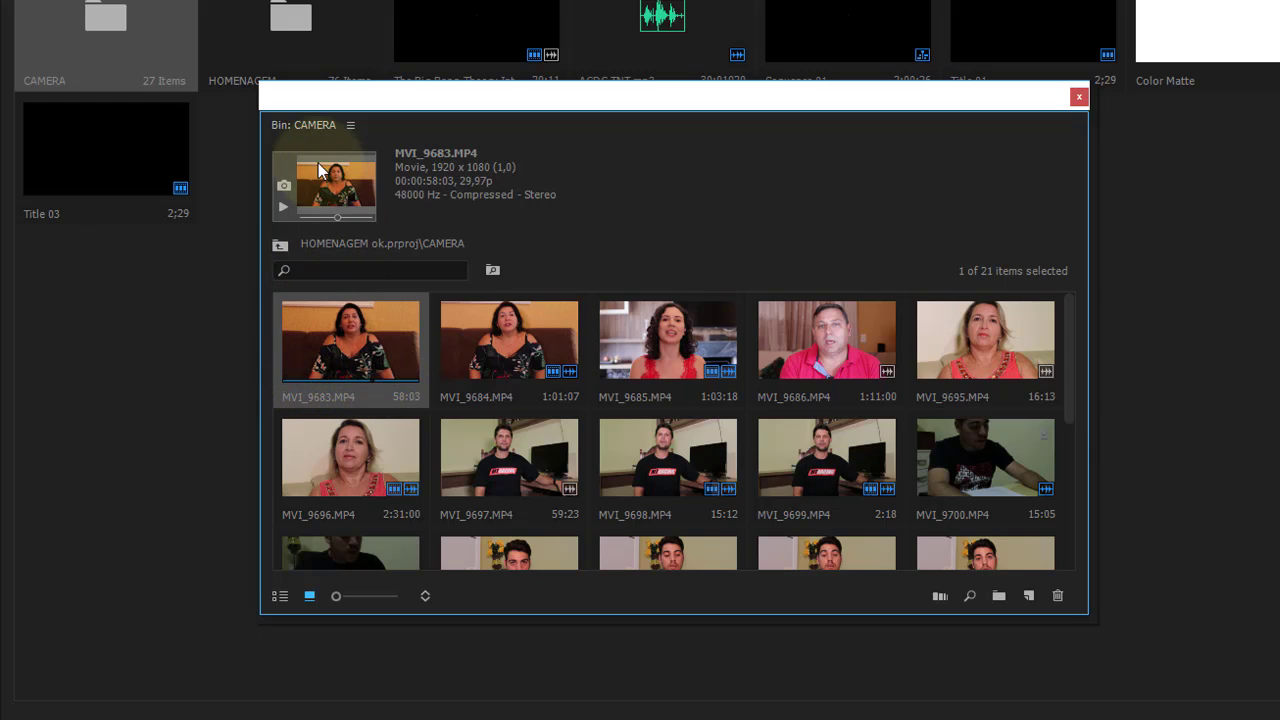
left_click(290, 186)
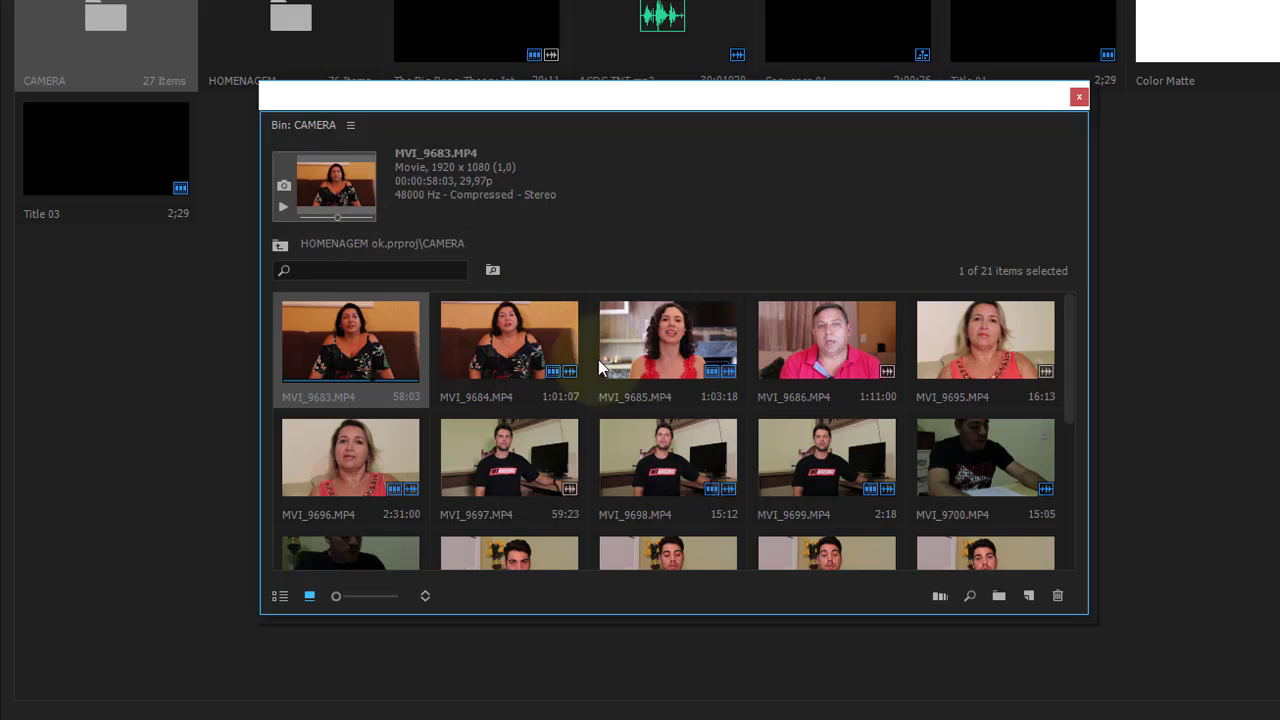
left_click(1013, 459)
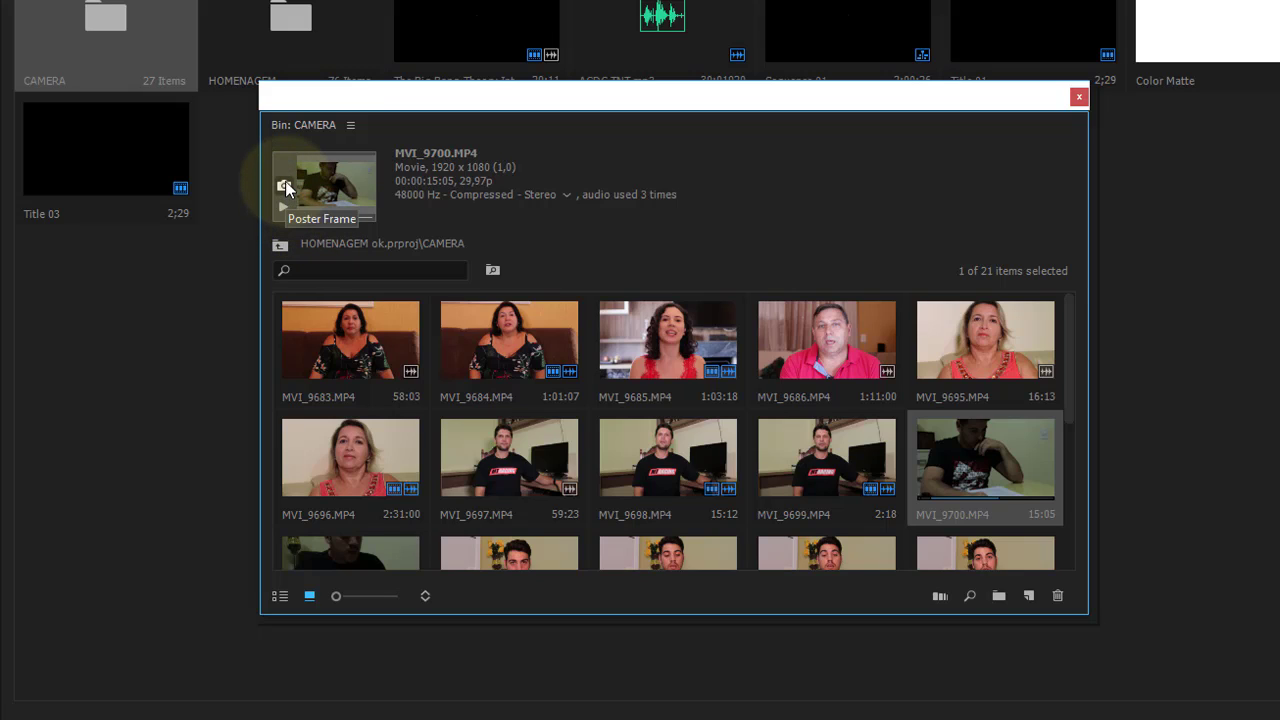
Step: Set MVI_9700's poster frame and play the clip in the preview area
left_click(285, 184)
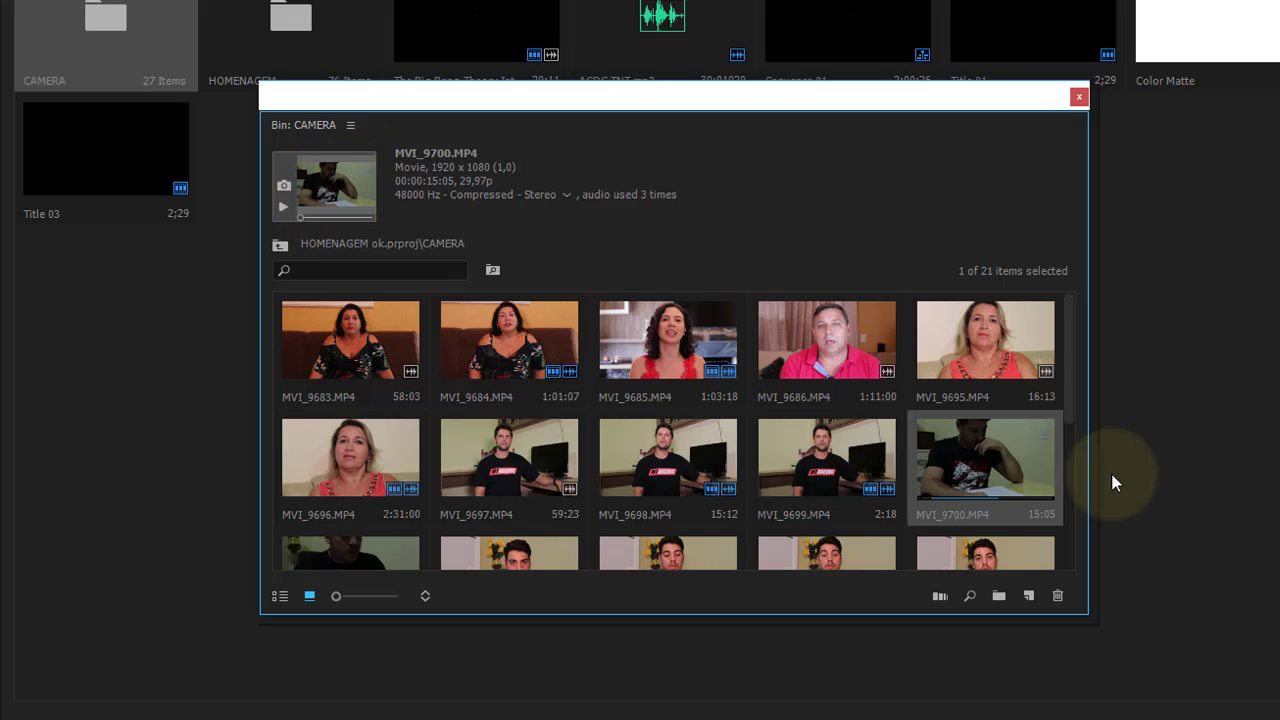
mouse_move(1074, 385)
left_mouse_down()
mouse_move(1078, 468)
mouse_move(1103, 311)
left_mouse_up()
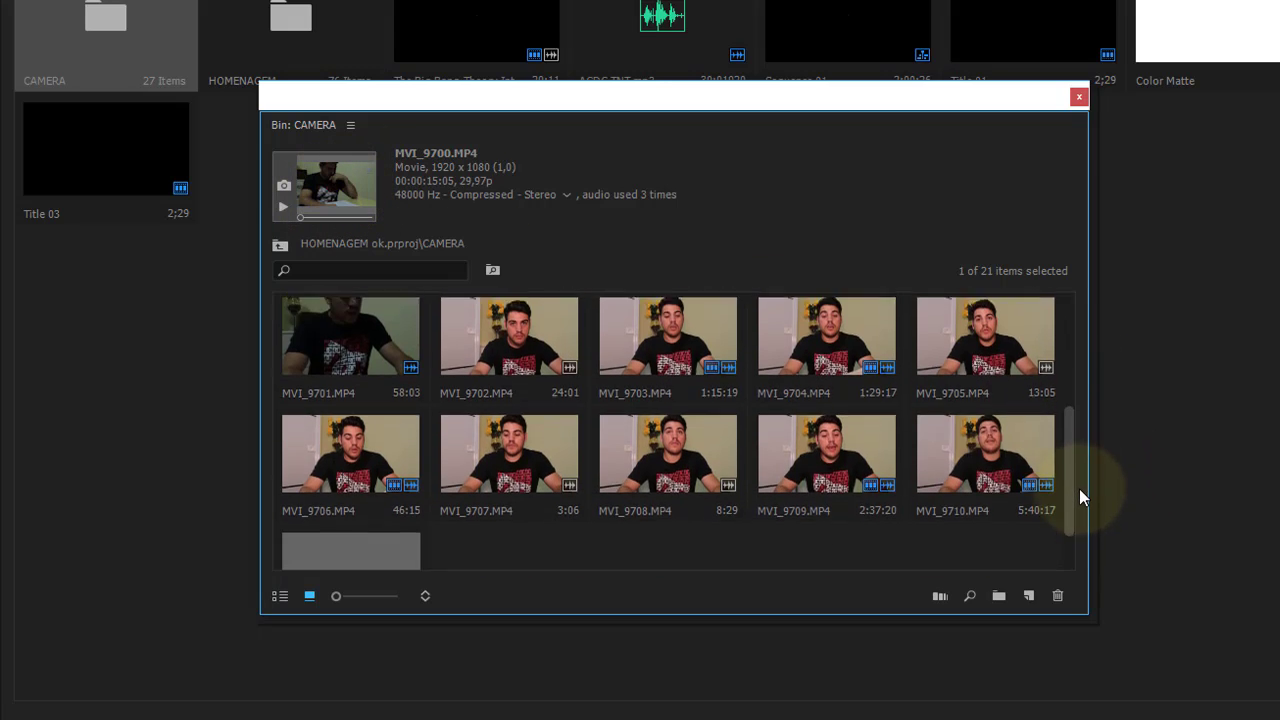
left_click(283, 206)
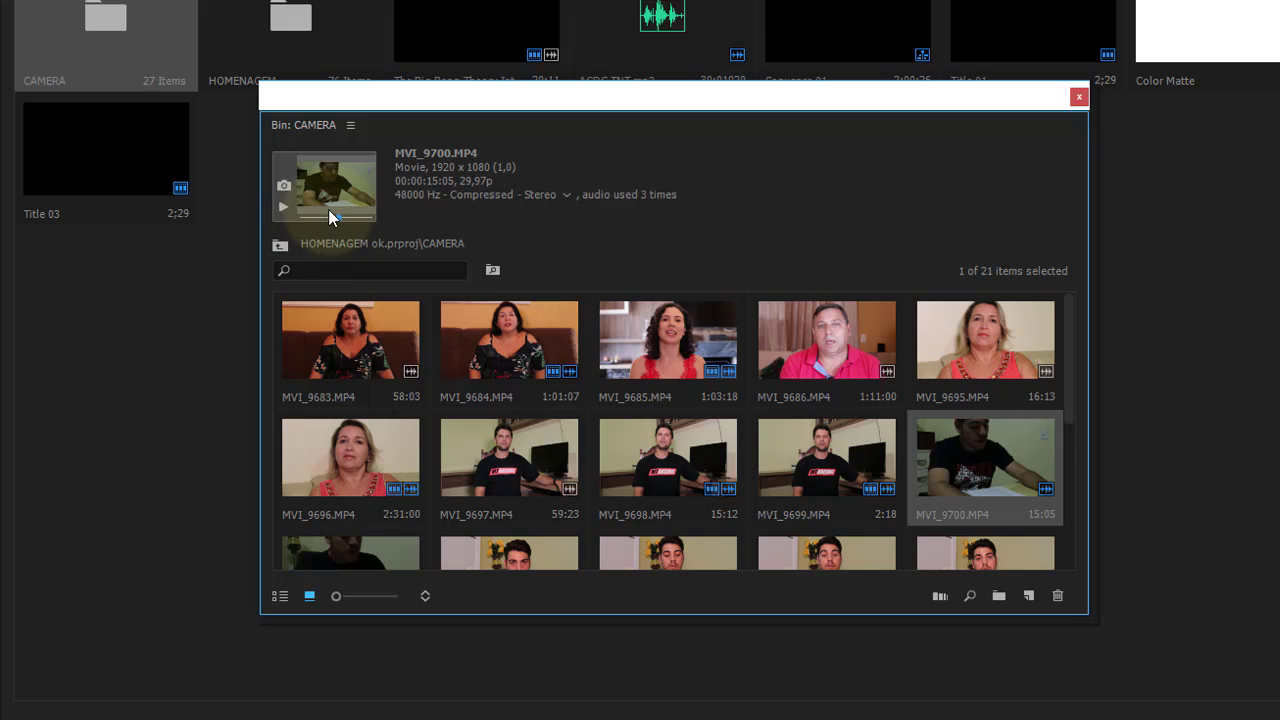
Step: Preview MVI_9684 and MVI_9686, then mark a 6:16 In/Out section on MVI_9695
left_click(466, 360)
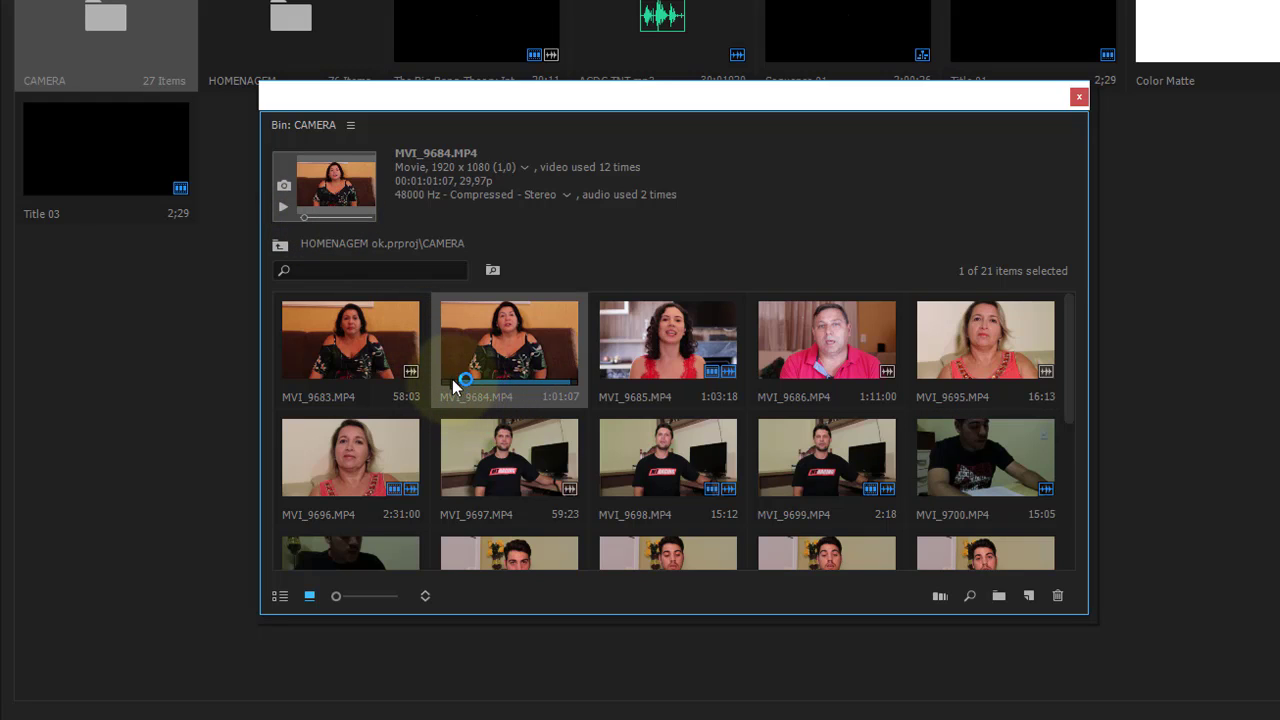
left_click(787, 348)
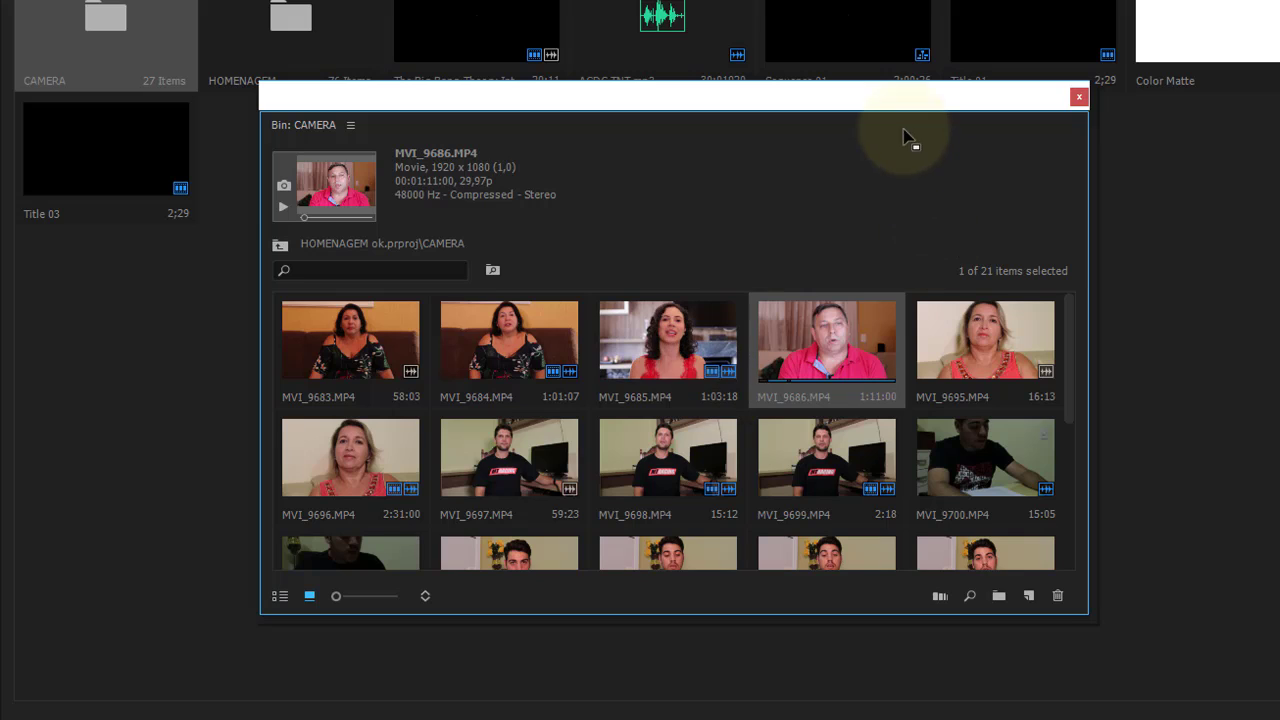
left_click(907, 77)
left_click(948, 400)
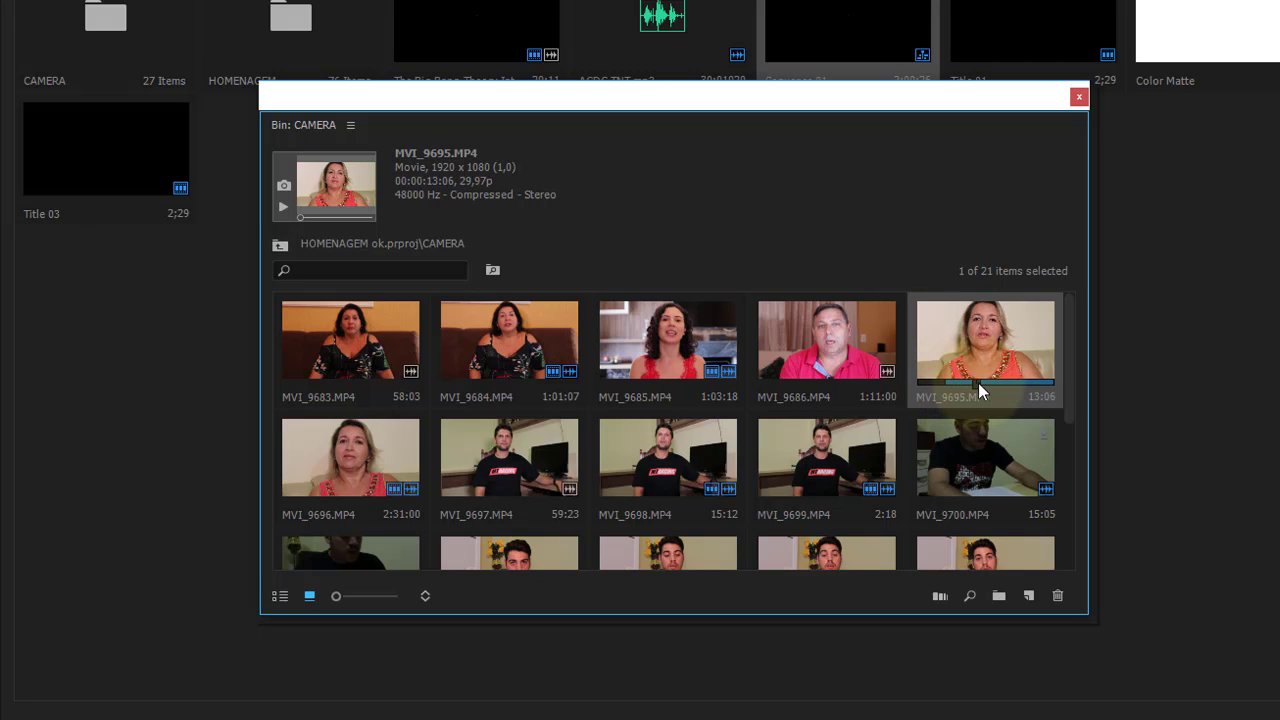
key("i")
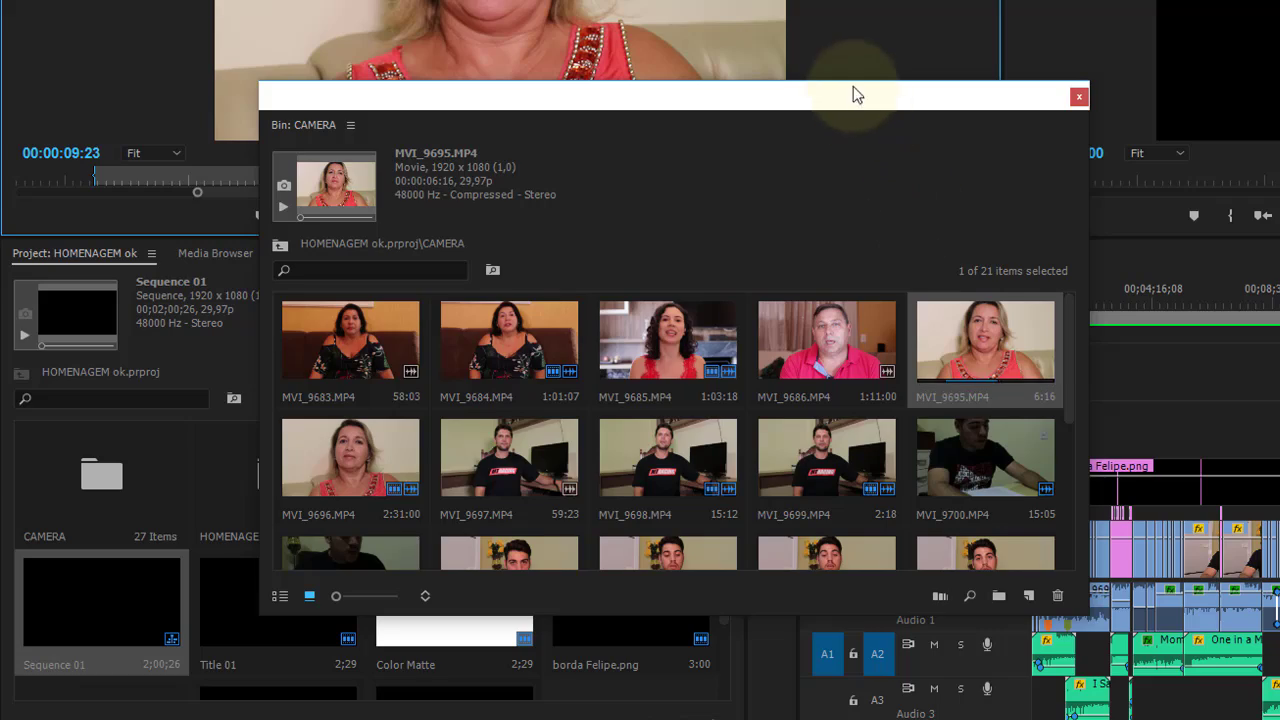
Step: Close the floating CAMERA bin and switch the Project panel back to List View
left_click_drag(851, 91, 775, 443)
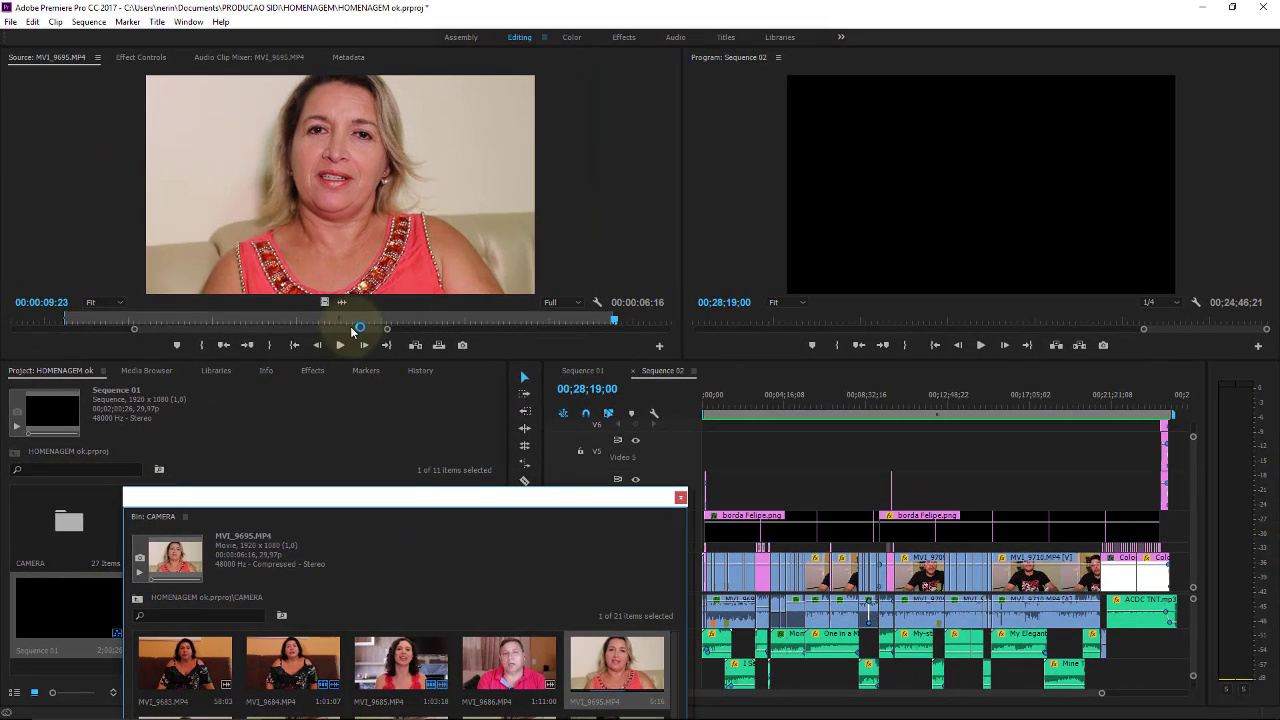
left_click(680, 498)
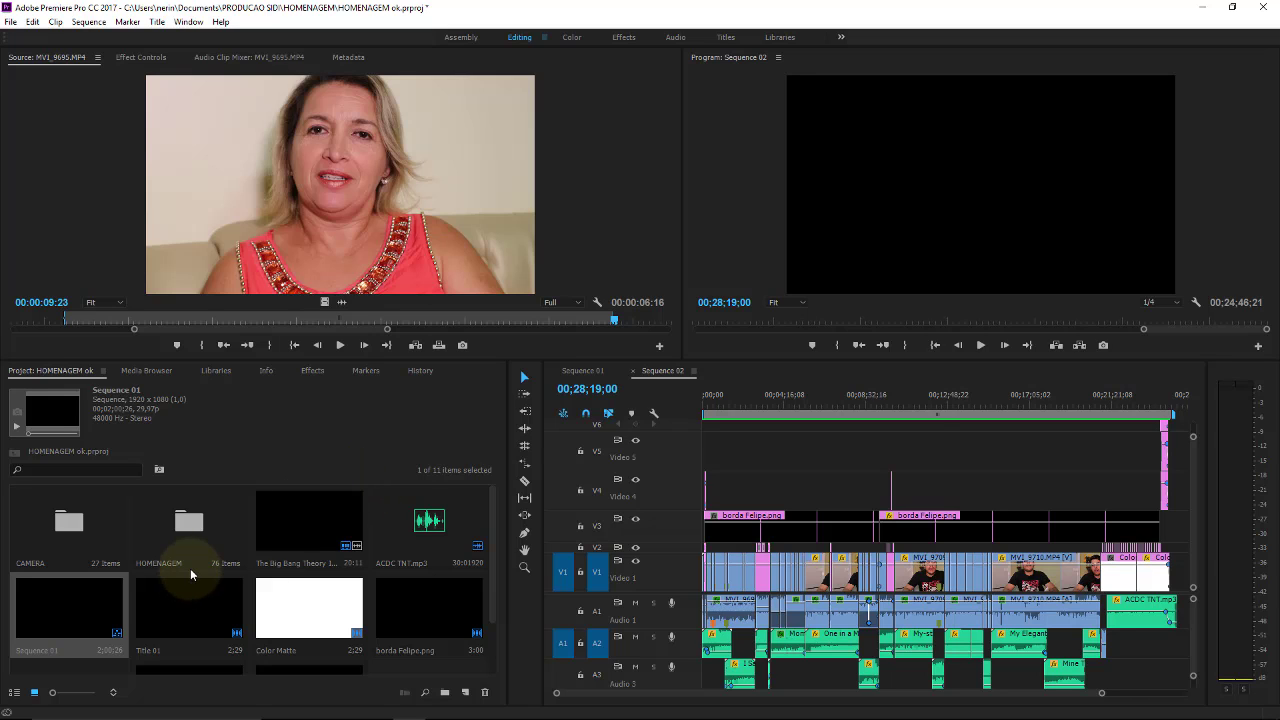
left_click(14, 692)
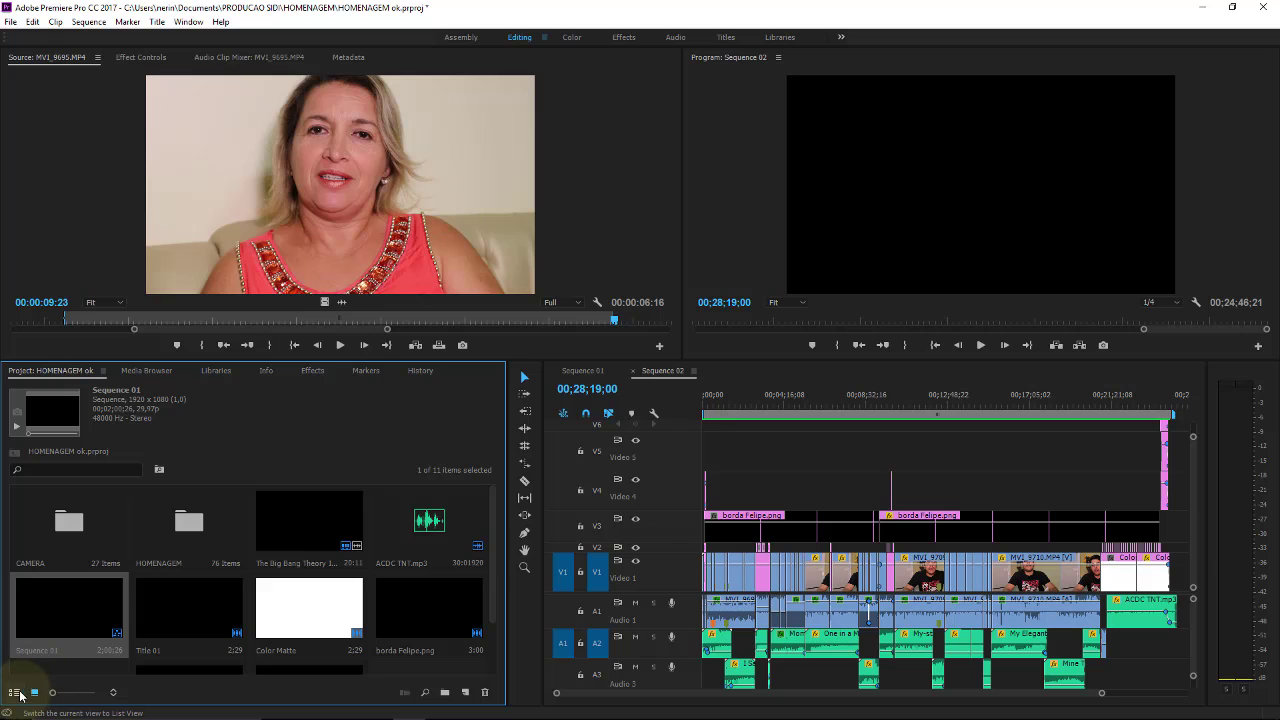
left_click(14, 692)
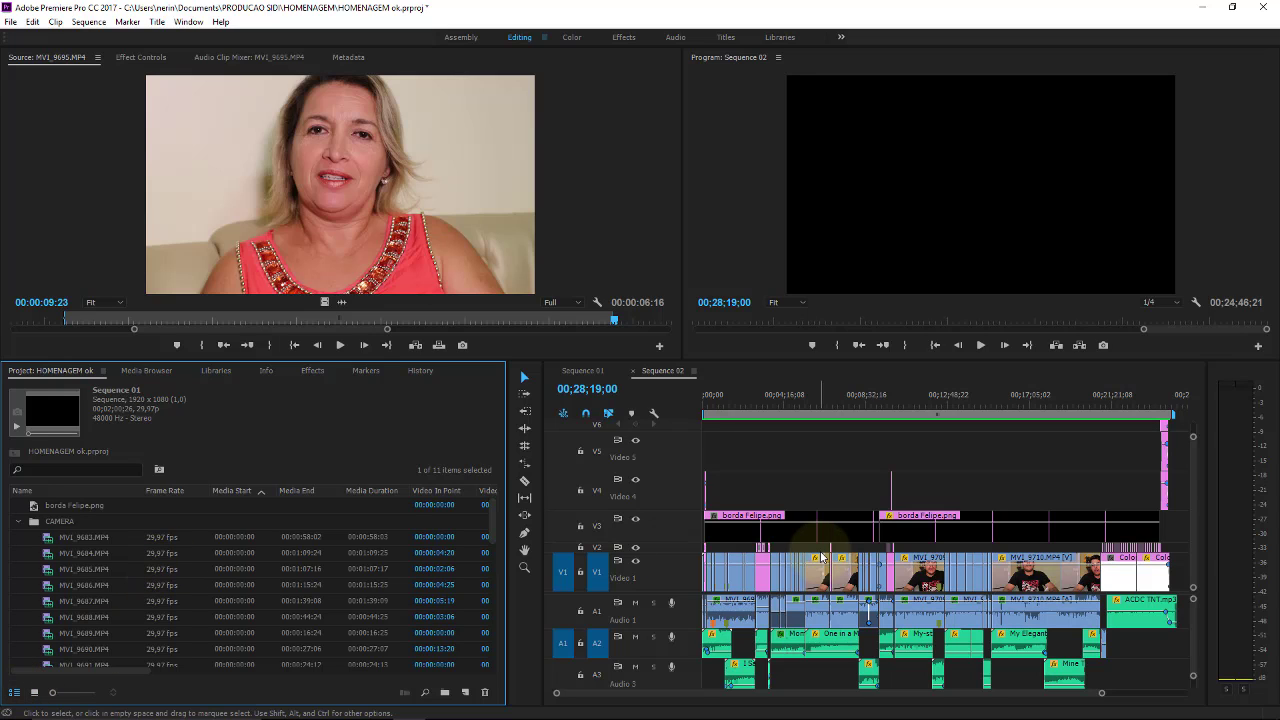